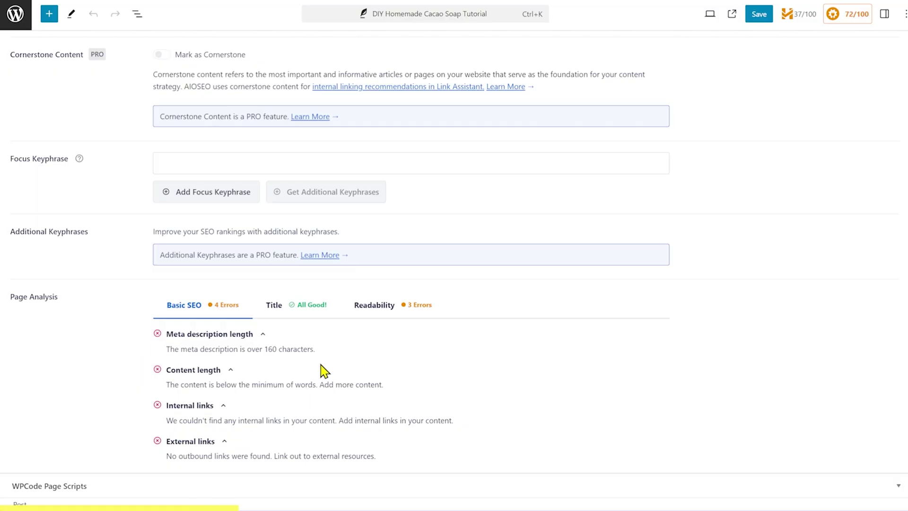
left_click(302, 311)
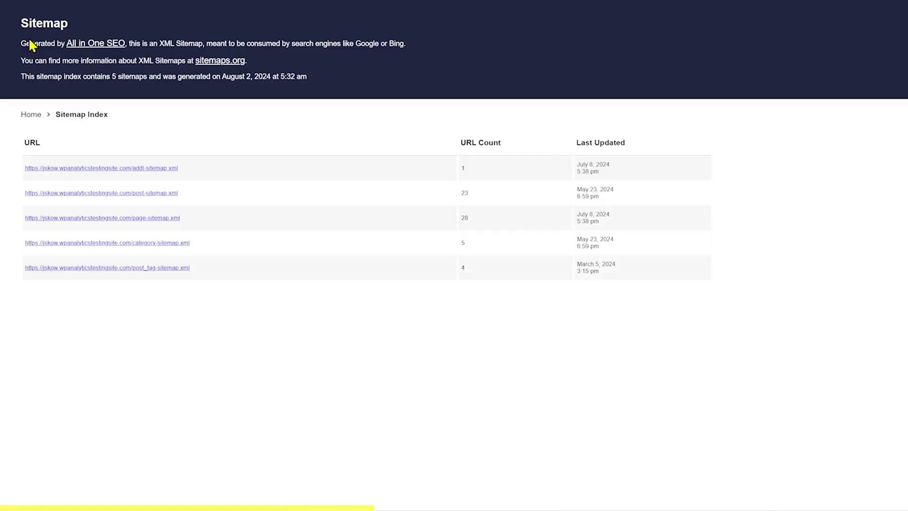
left_click_drag(23, 26, 98, 28)
left_click(89, 26)
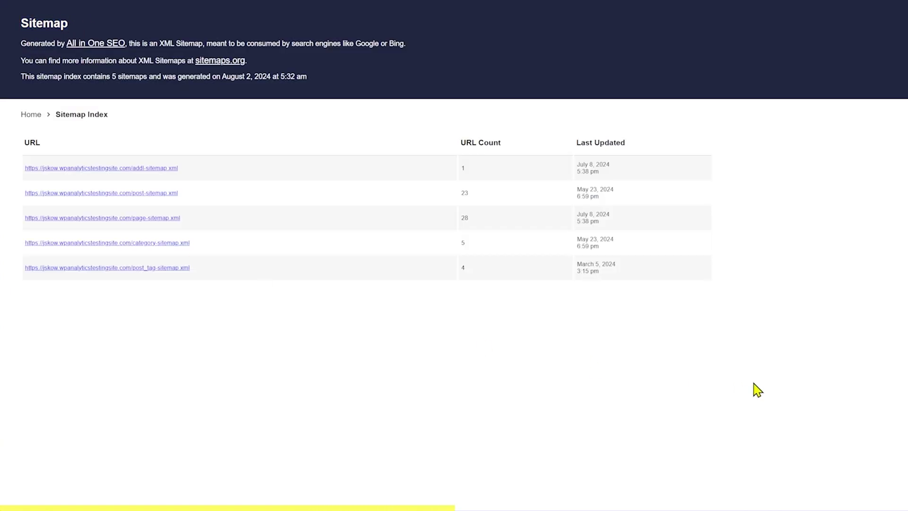
left_click(813, 26)
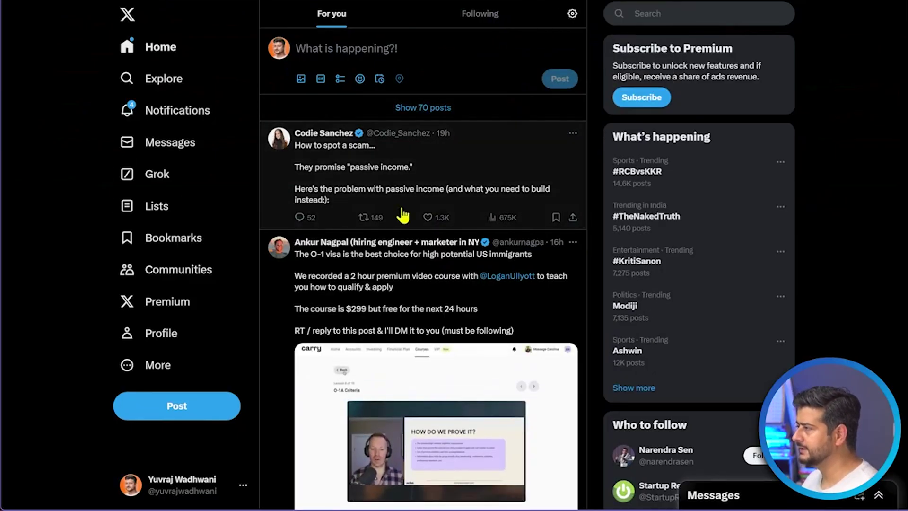
Step: Copy the link of the "How to spot a scam..." post in the X feed and open that post
left_click(574, 217)
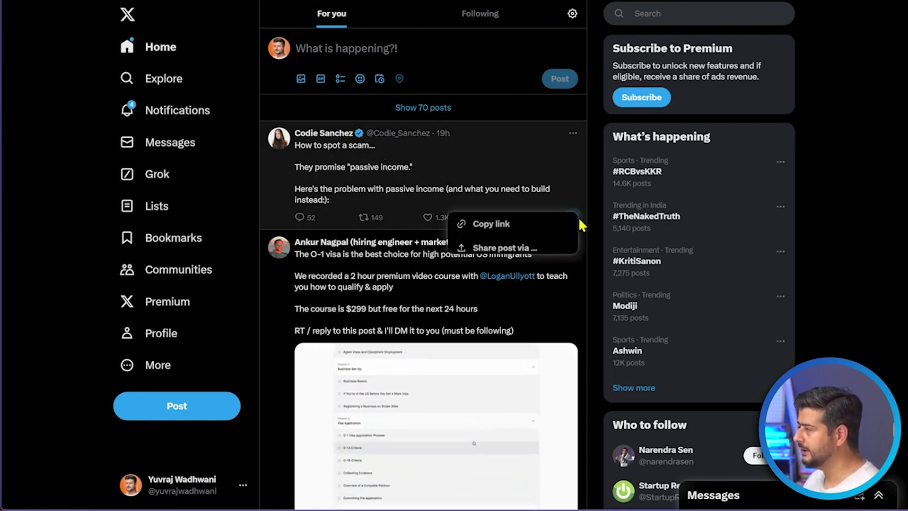
left_click(528, 227)
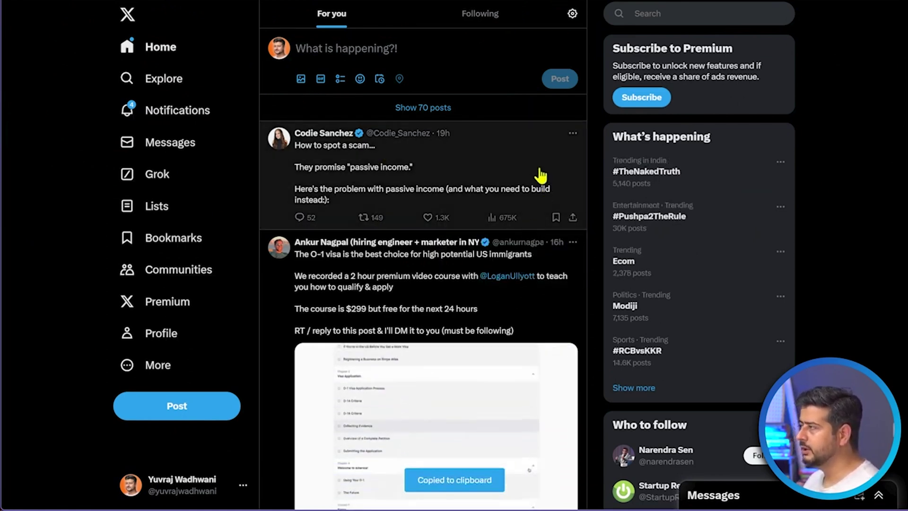
left_click(511, 166)
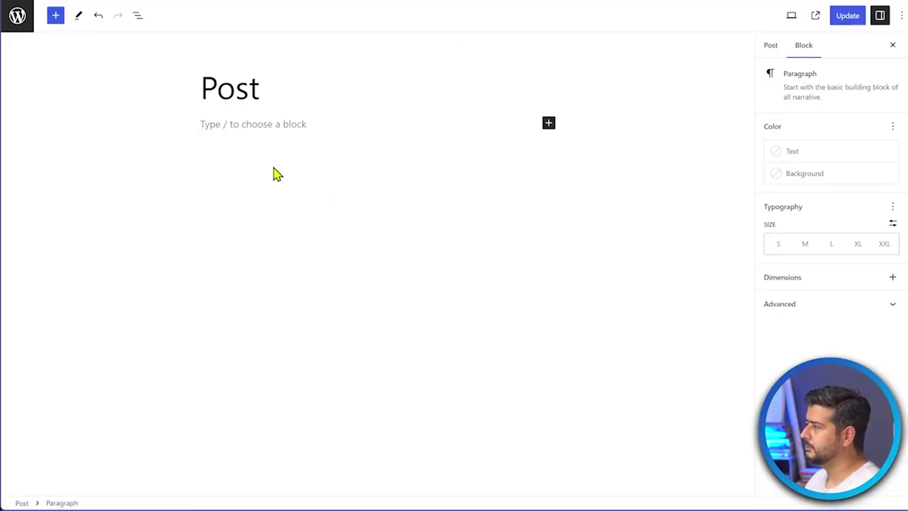
Step: Paste the copied tweet link into a new empty paragraph of the WordPress post to embed it, and delete the embedded tweet
left_click(277, 174)
left_click(250, 128)
left_click(260, 152)
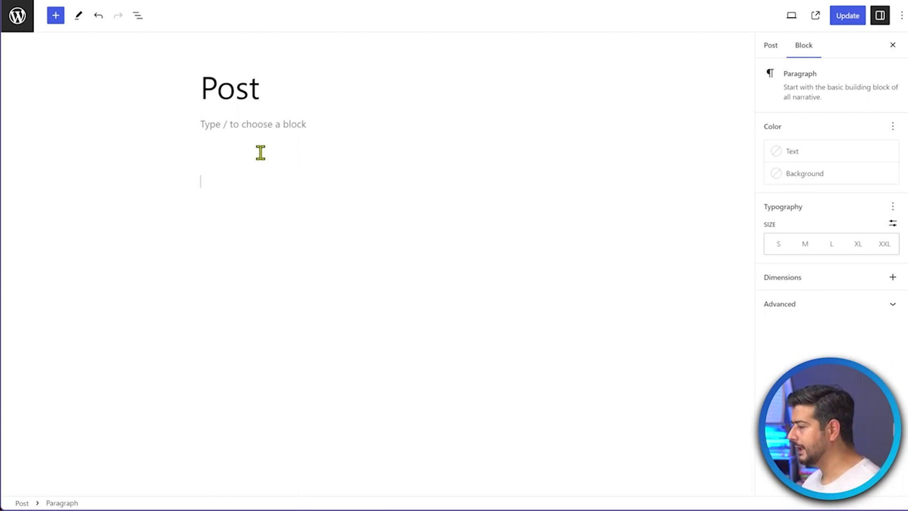
key("ctrl+v")
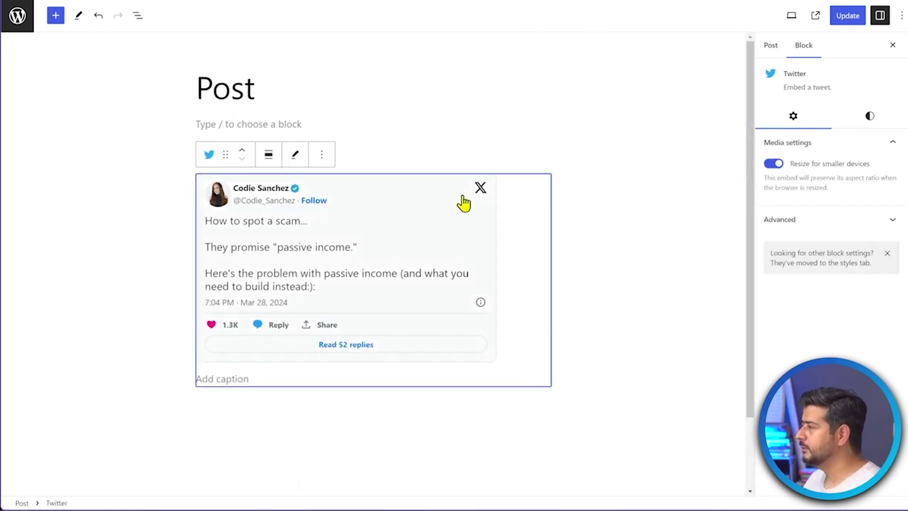
left_click(321, 155)
left_click(381, 387)
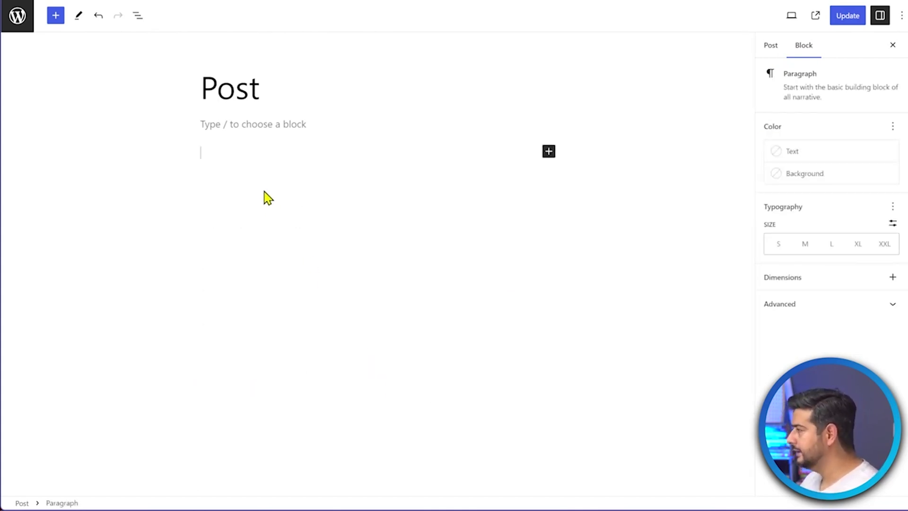
Step: Write the paragraph "This is how you..." in the post body and start a new paragraph below it
type("This is how you")
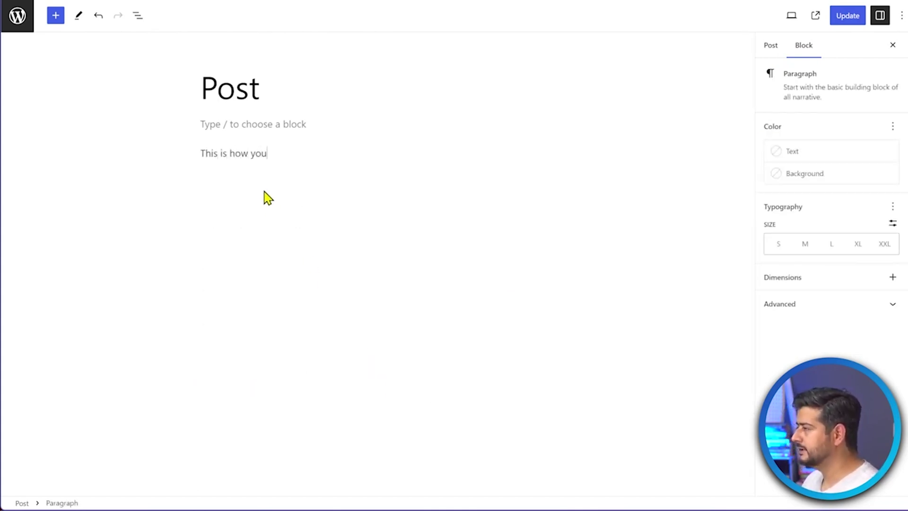
key("Return")
key("Return")
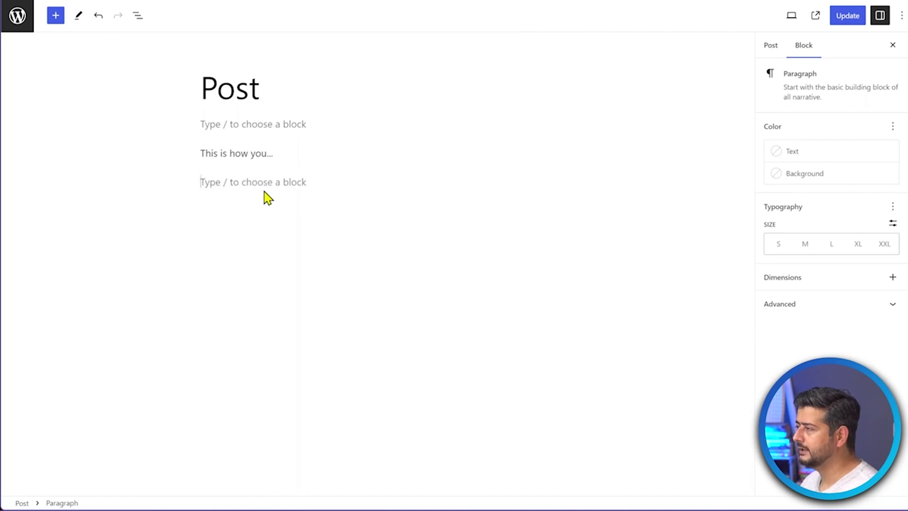
Step: Embed the copied tweet below the "This is how you..." paragraph by pasting its link, and delete that embed
key("ctrl+v")
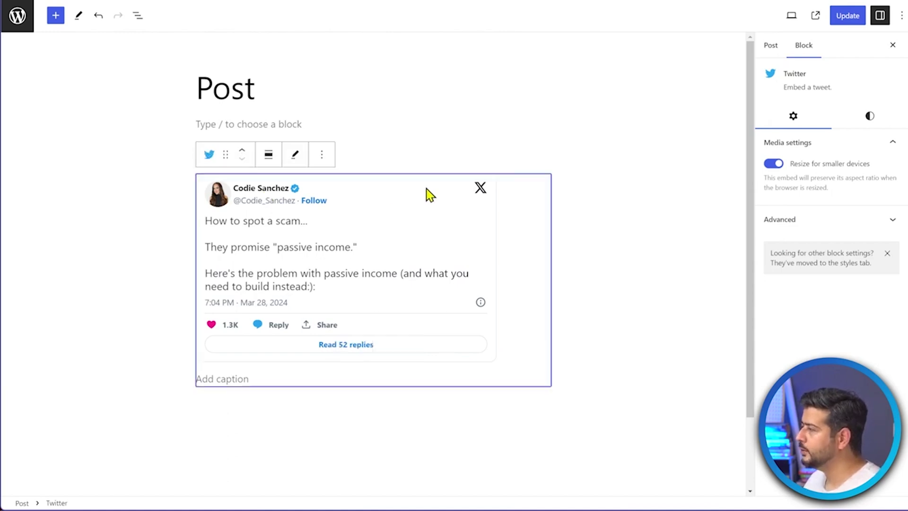
left_click(322, 154)
left_click(340, 391)
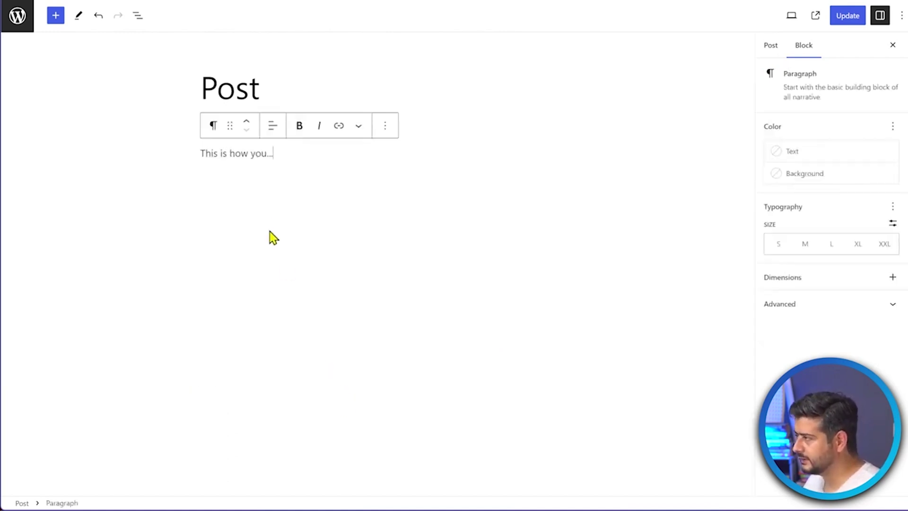
Step: Add a new paragraph at the end of the post and look up the Twitter block with "/tw"
left_click(268, 210)
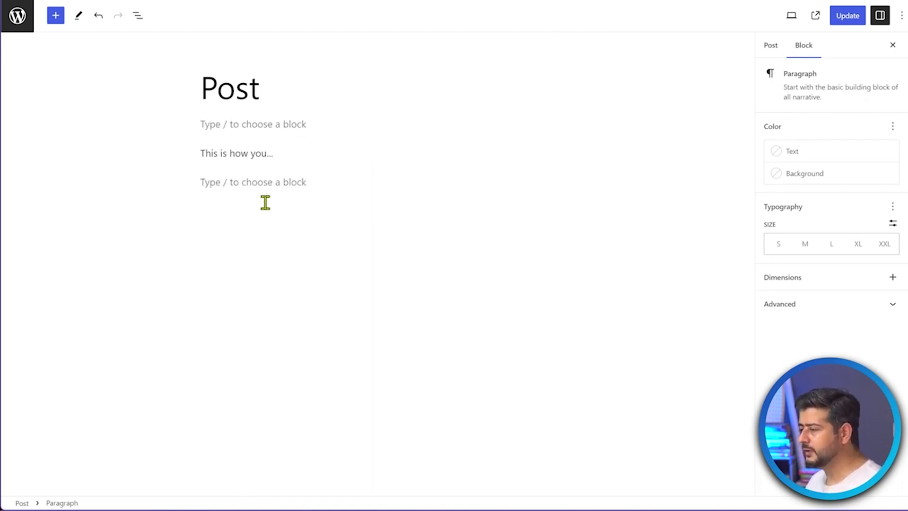
type("/tw")
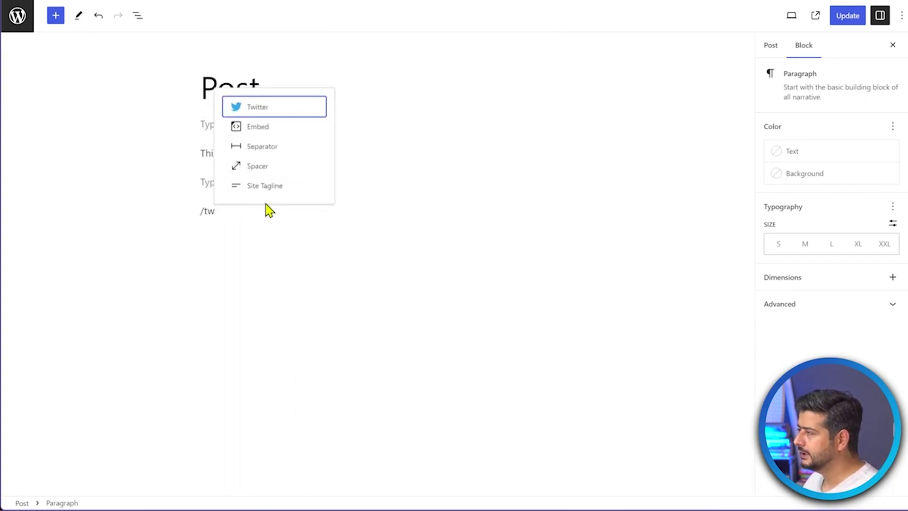
left_click(456, 267)
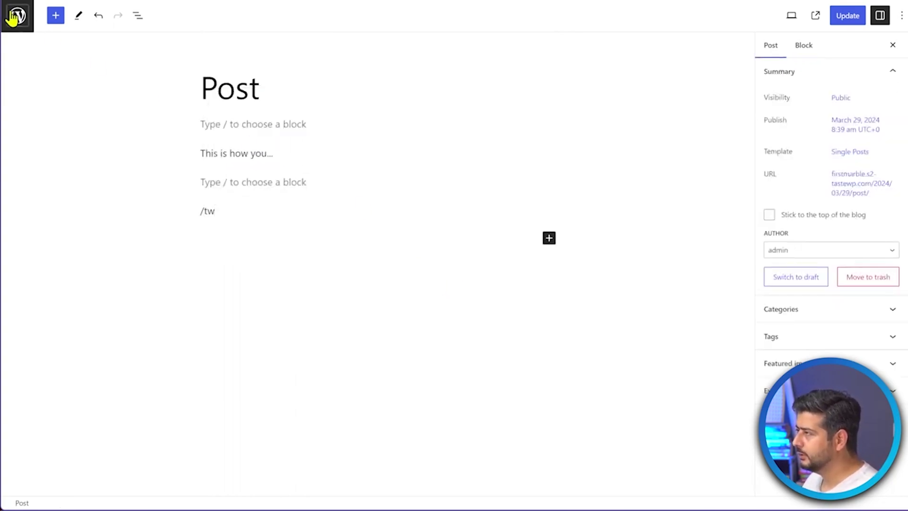
Step: Insert a Twitter block below the "/tw" paragraph by searching the block library for "twit", and delete the empty block
left_click(54, 17)
type("t")
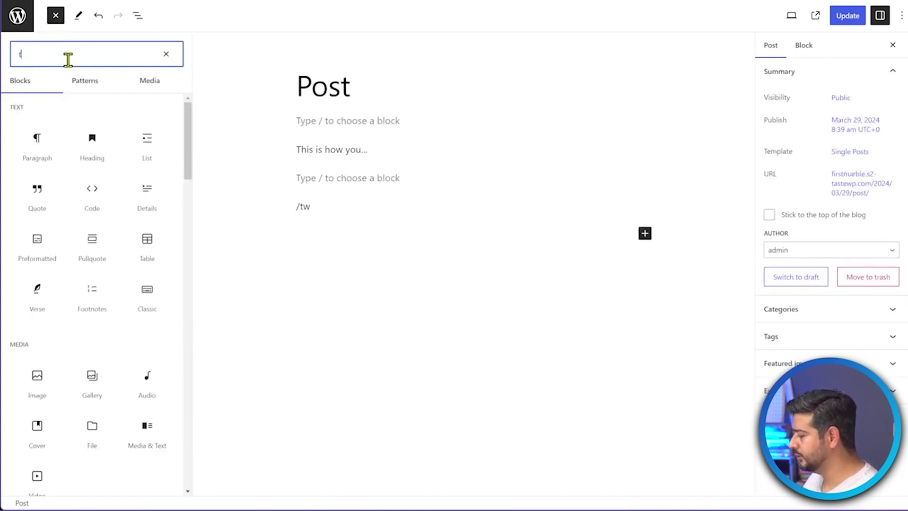
type("wit")
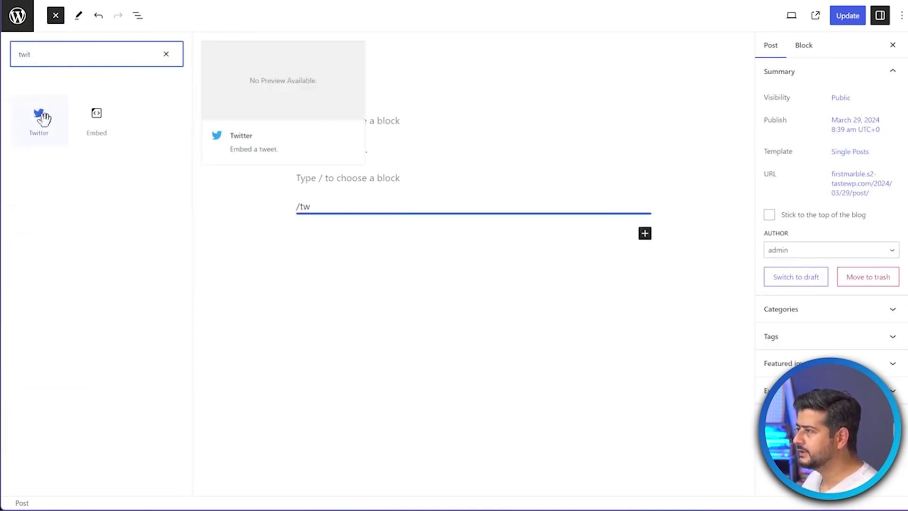
left_click(33, 119)
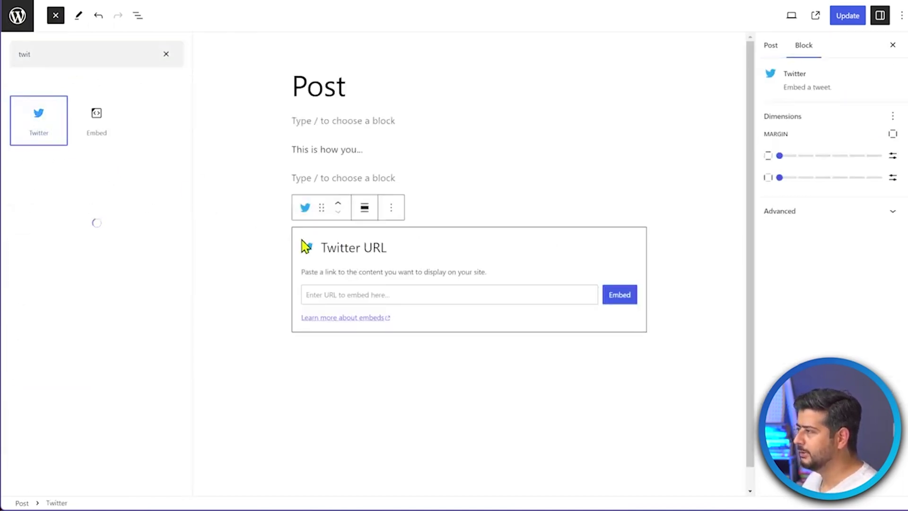
left_click(380, 294)
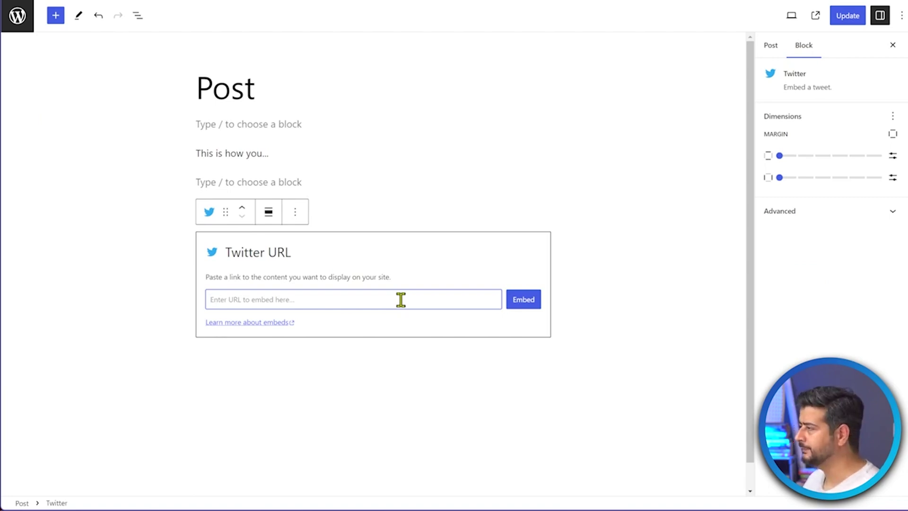
left_click(305, 216)
left_click(332, 447)
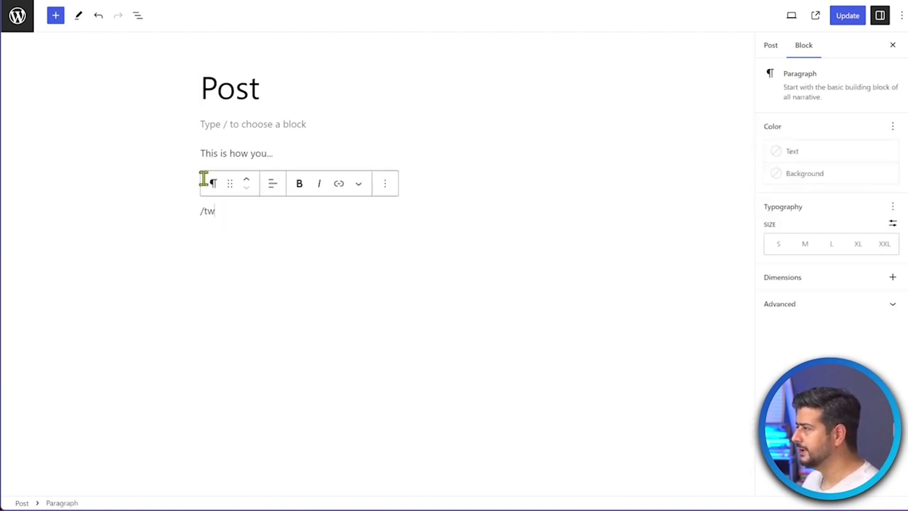
Step: Insert an Embed block below the "/tw" paragraph by searching for "embed", and embed the copied tweet link in it
left_click(57, 17)
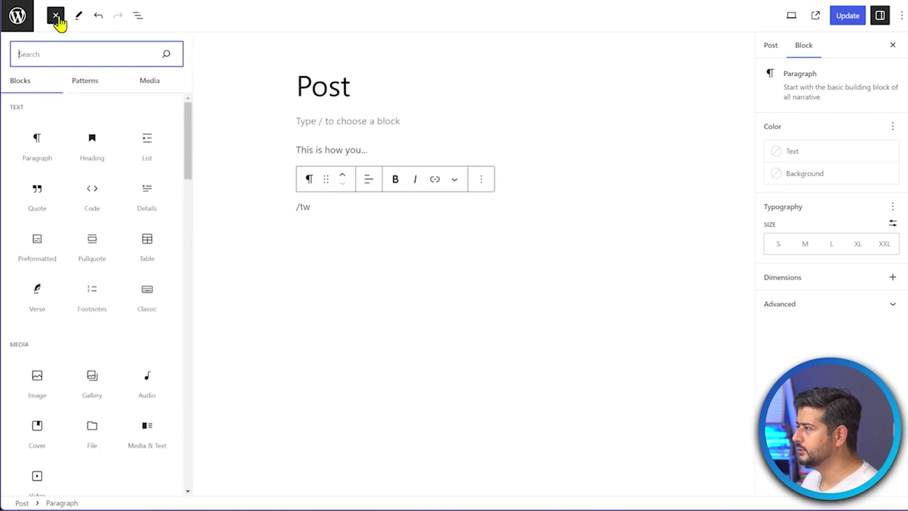
type("embed")
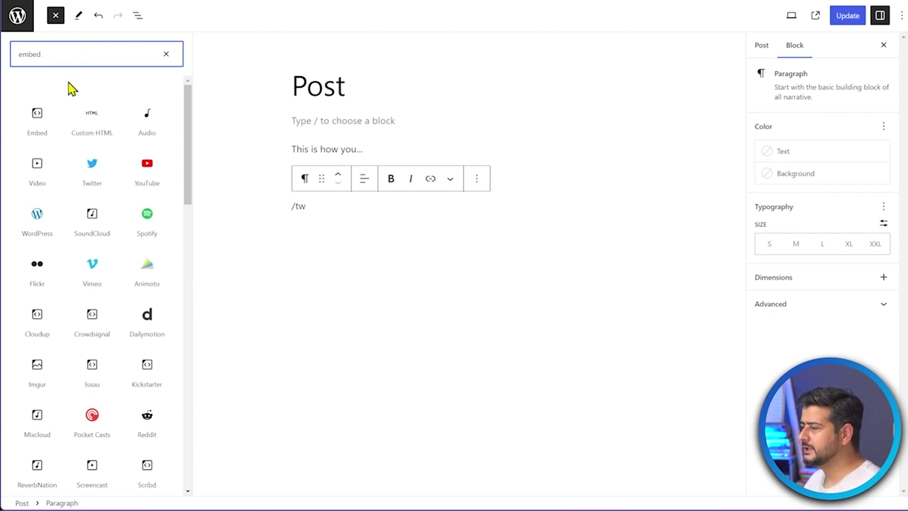
left_click(38, 115)
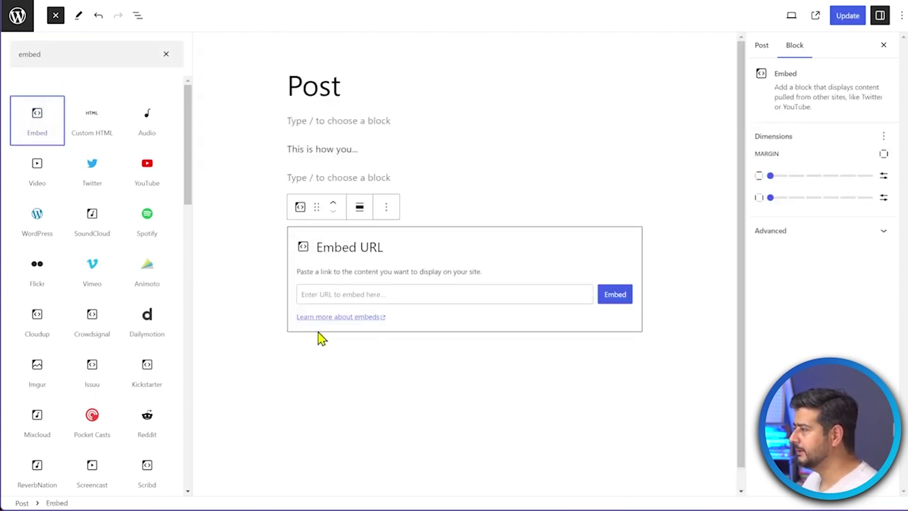
left_click(373, 295)
key("ctrl+v")
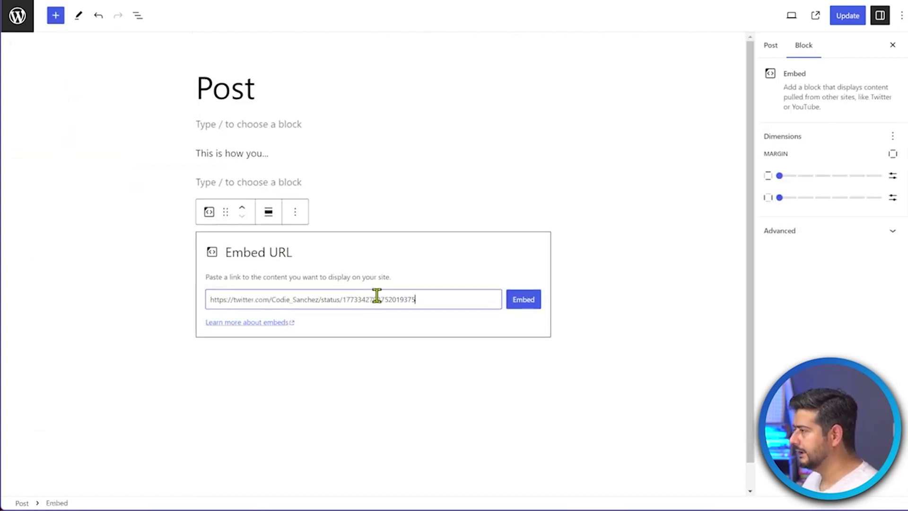
left_click(518, 305)
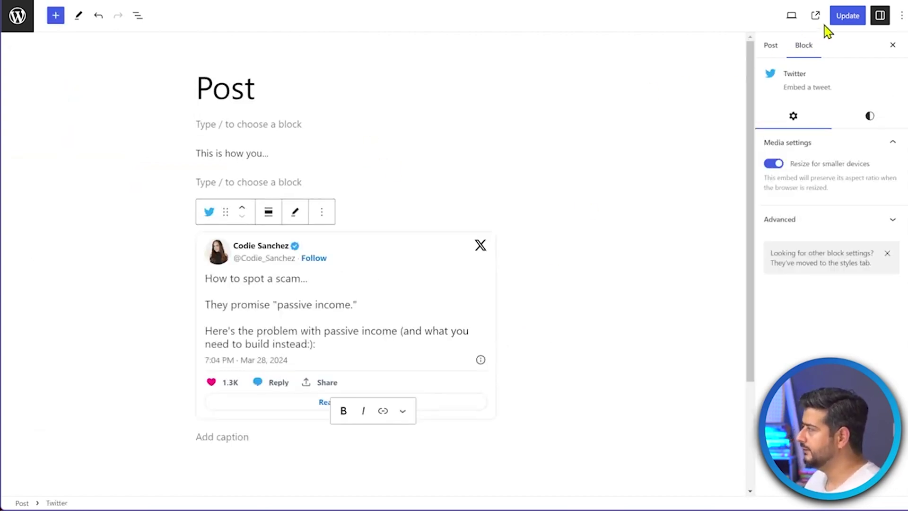
Step: Update the post and open its published page in a new browser tab
left_click(845, 16)
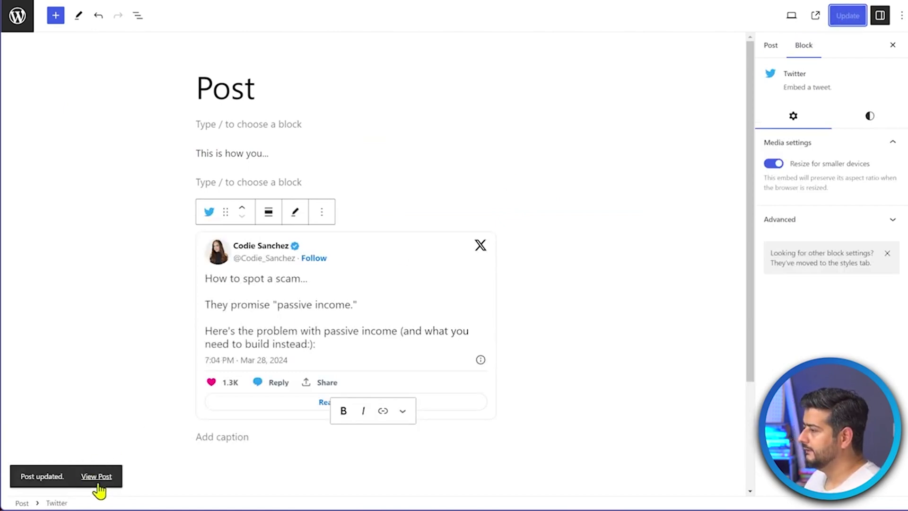
right_click(99, 490)
left_click(158, 325)
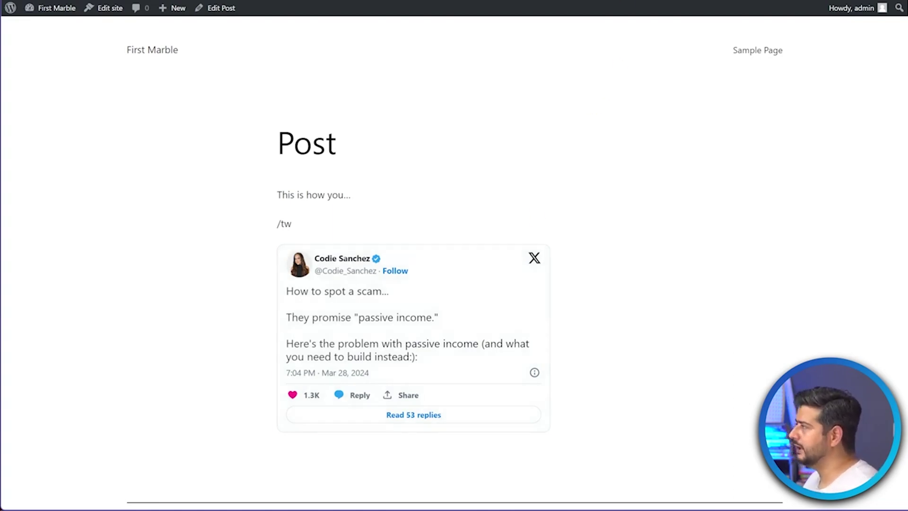
Step: Switch to the X tab and search for "#wordpress"
key("ctrl+Tab")
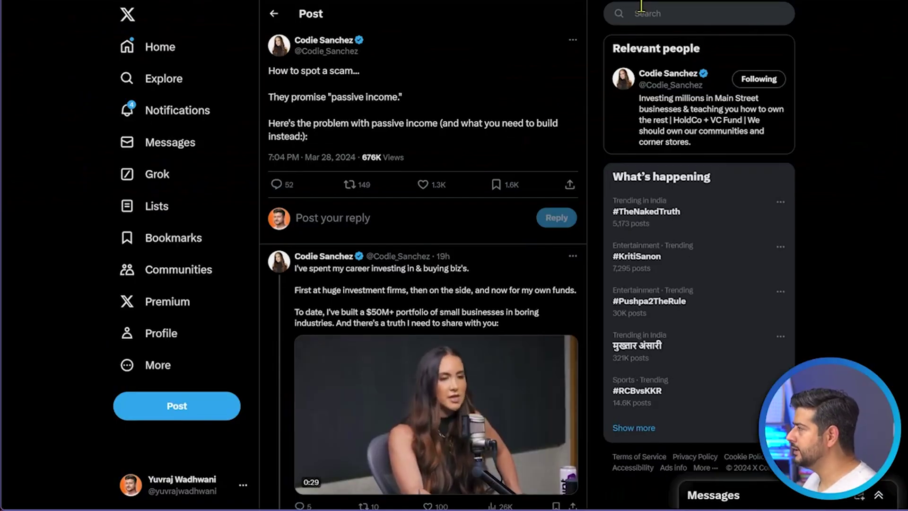
left_click(664, 13)
type("#")
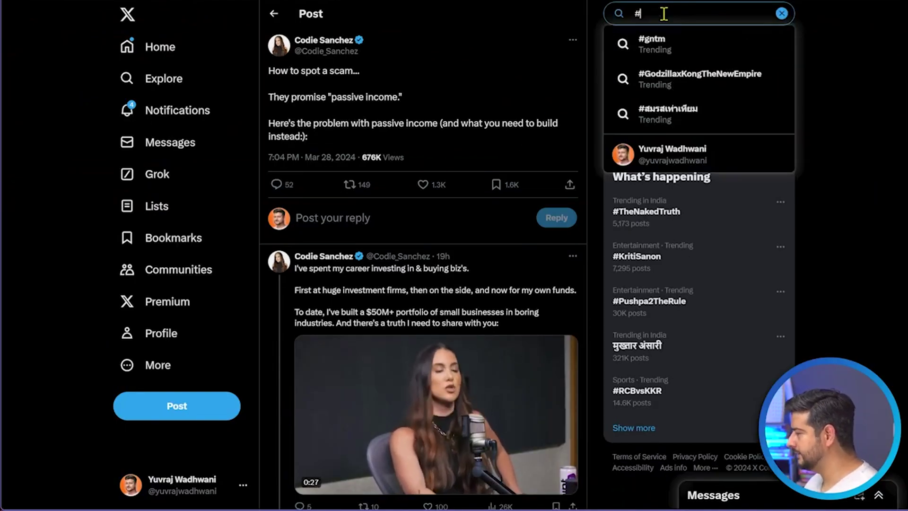
type("wordpress")
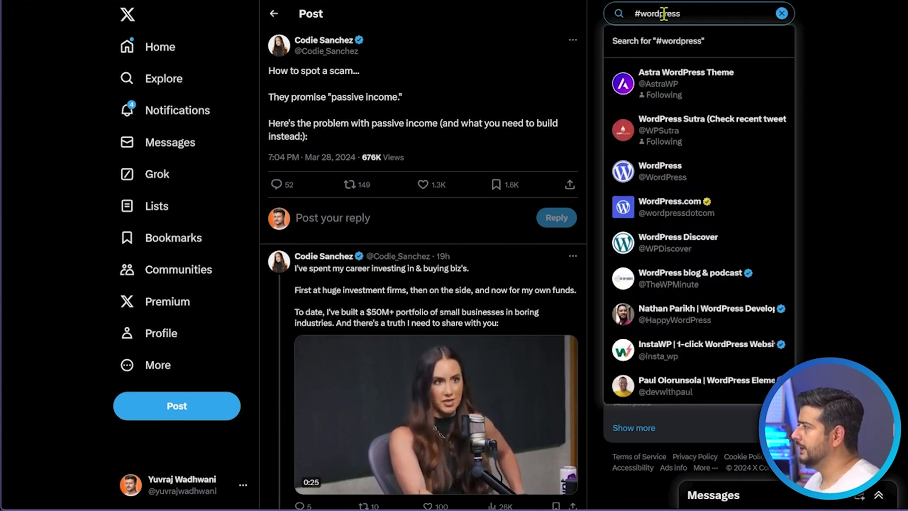
key("Return")
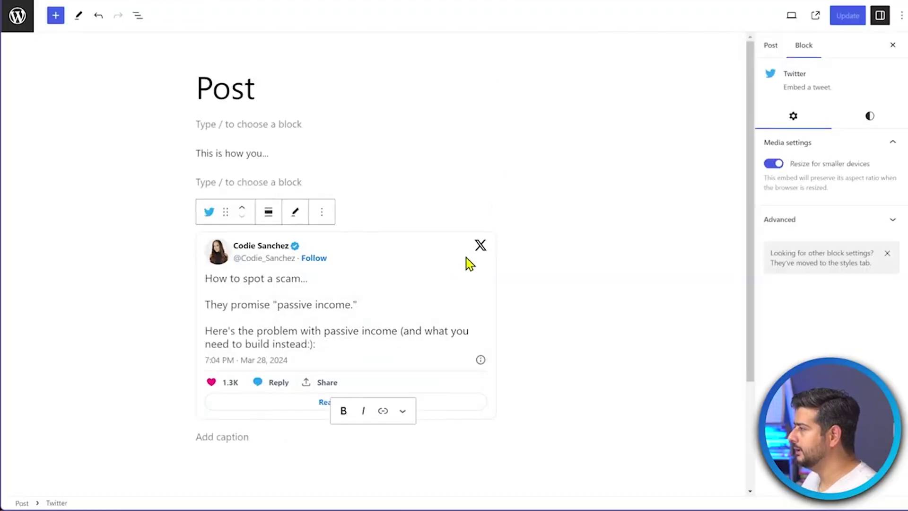
Step: Delete the embedded tweet block below the "/tw" paragraph
left_click(475, 253)
left_click(321, 212)
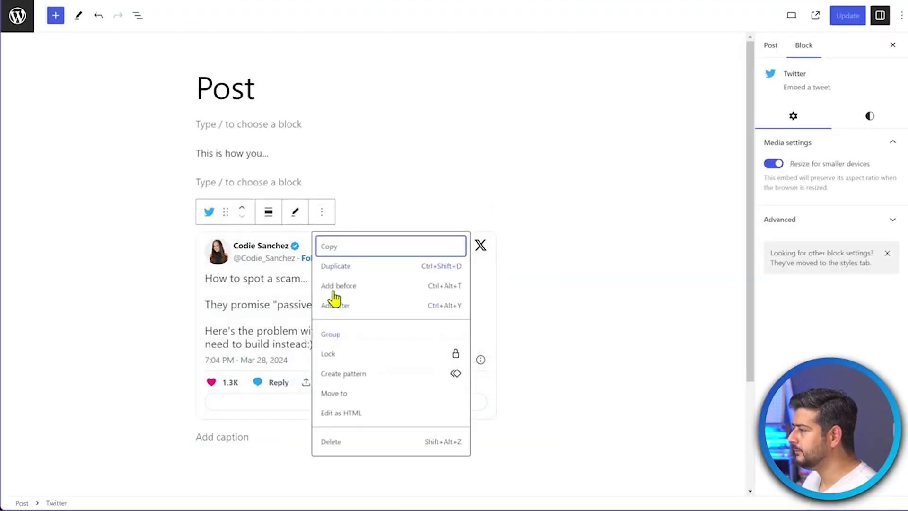
left_click(331, 442)
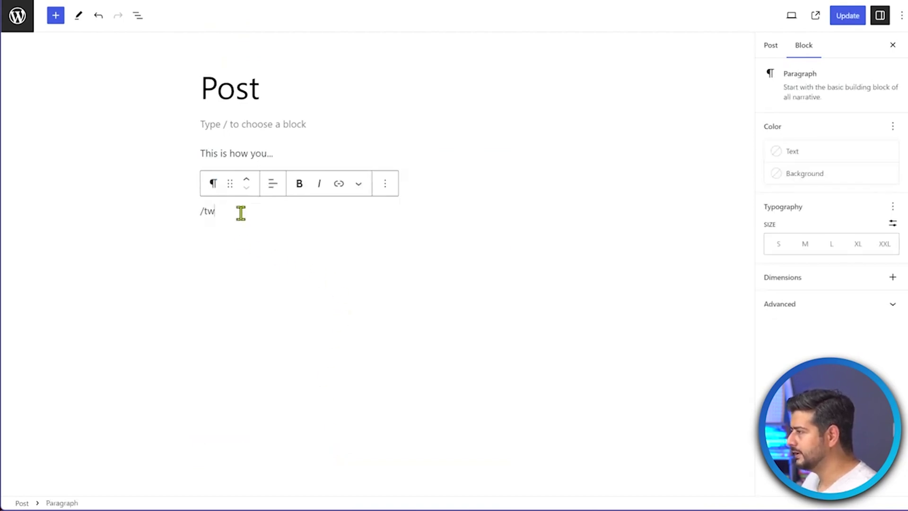
Step: Turn the "/tw" paragraph into a Twitter block by shortening the block search to "/t"
key("BackSpace")
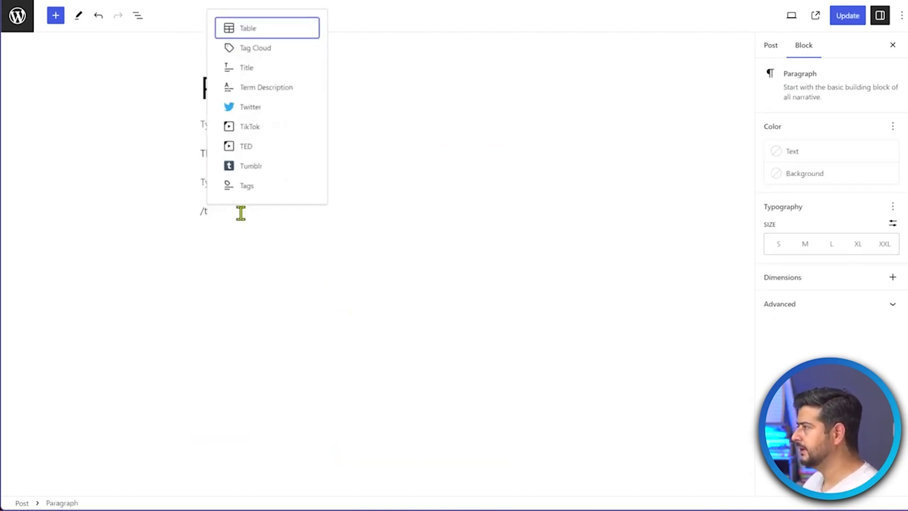
key("Down")
key("Down")
key("Down")
key("Down")
key("Return")
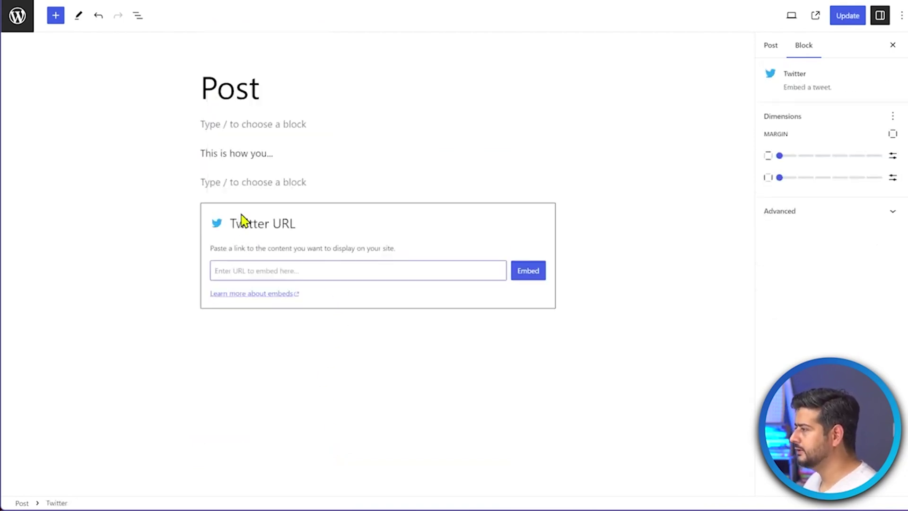
type("https://twitter.com/search?q=%23wordpress&src=typed_query")
left_click(526, 275)
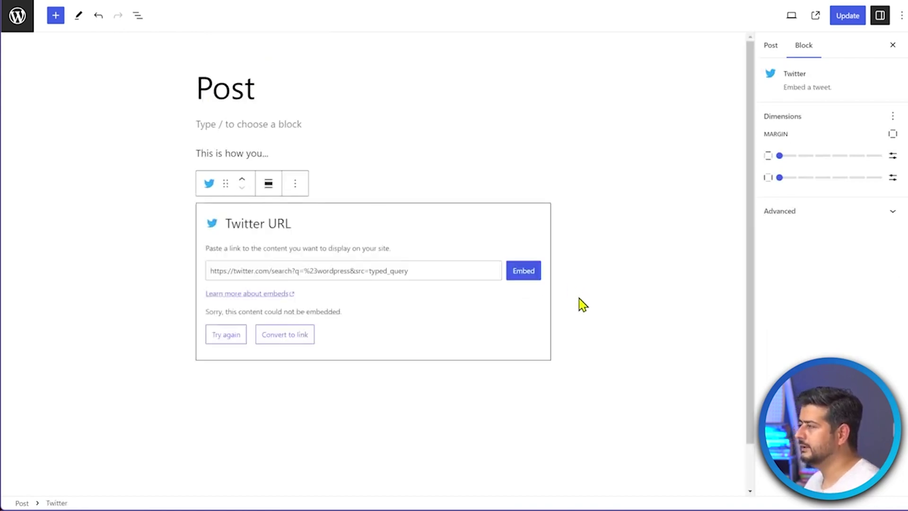
left_click(518, 277)
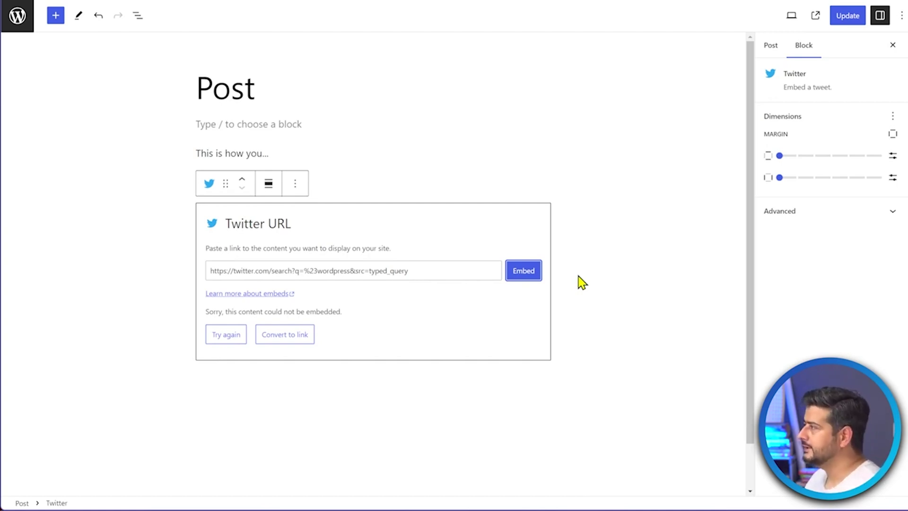
left_click(295, 193)
left_click(301, 417)
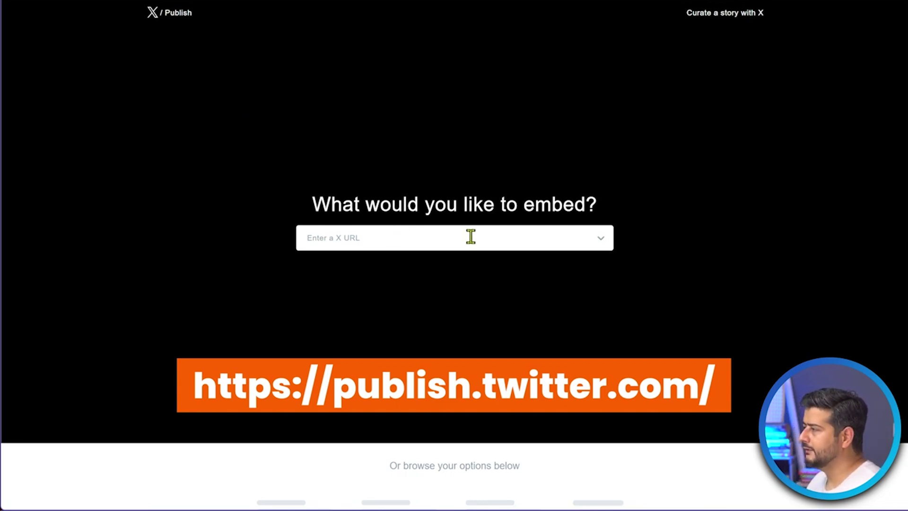
left_click(602, 242)
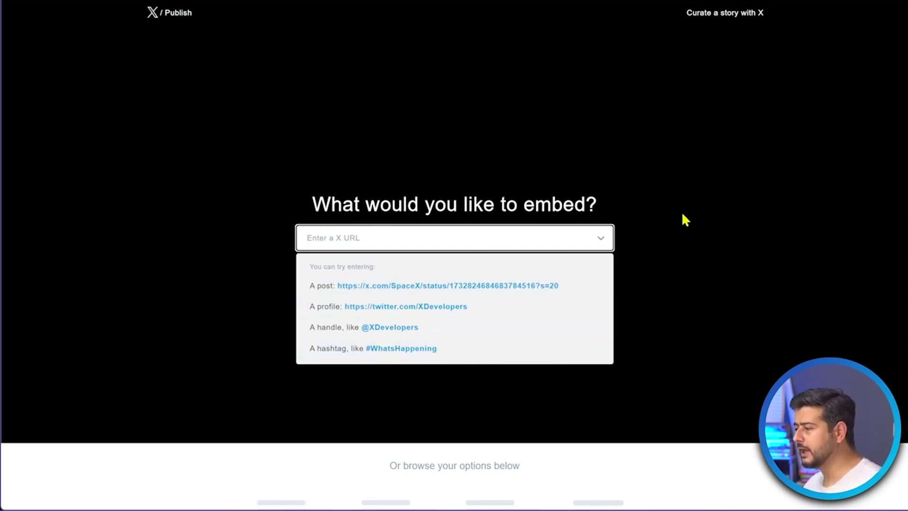
type("@wpbeginner")
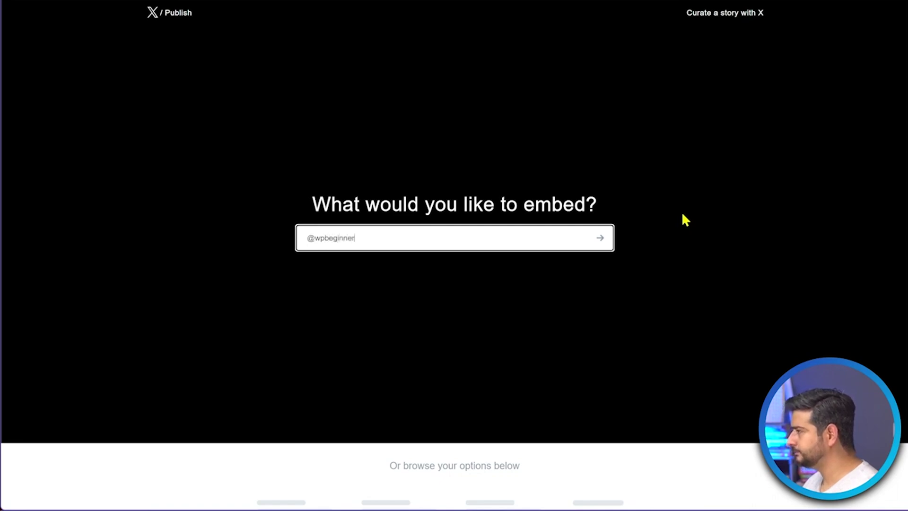
left_click(601, 241)
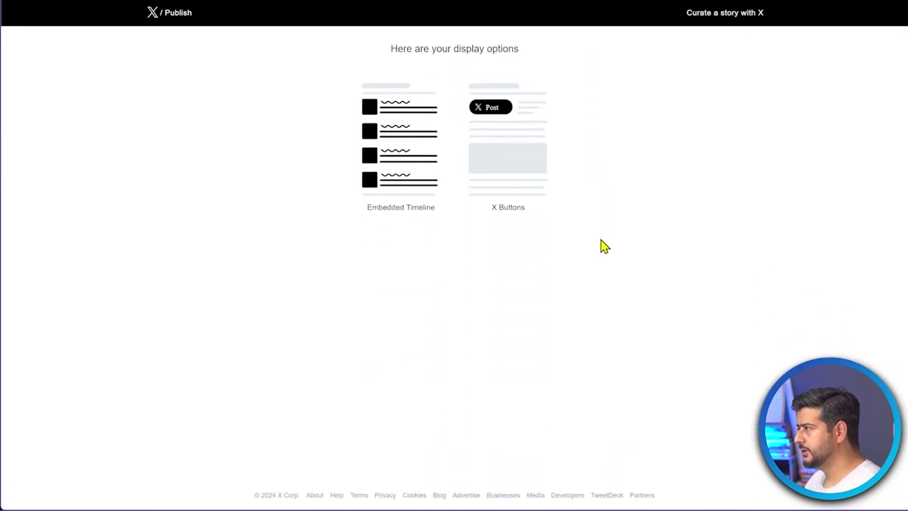
left_click(408, 136)
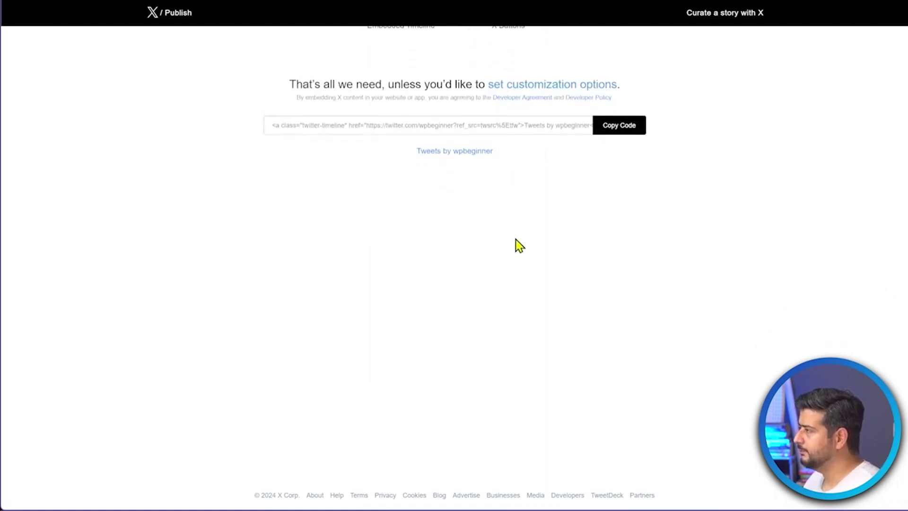
Step: View the available X button types for the handle and dismiss the selection
scroll(518, 227, "up", 1)
scroll(516, 196, "up", 3)
left_click(517, 183)
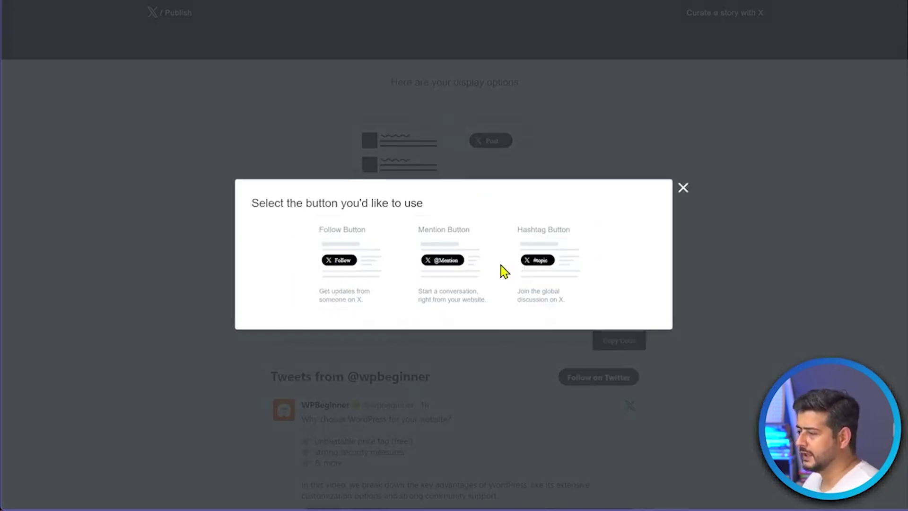
left_click(683, 188)
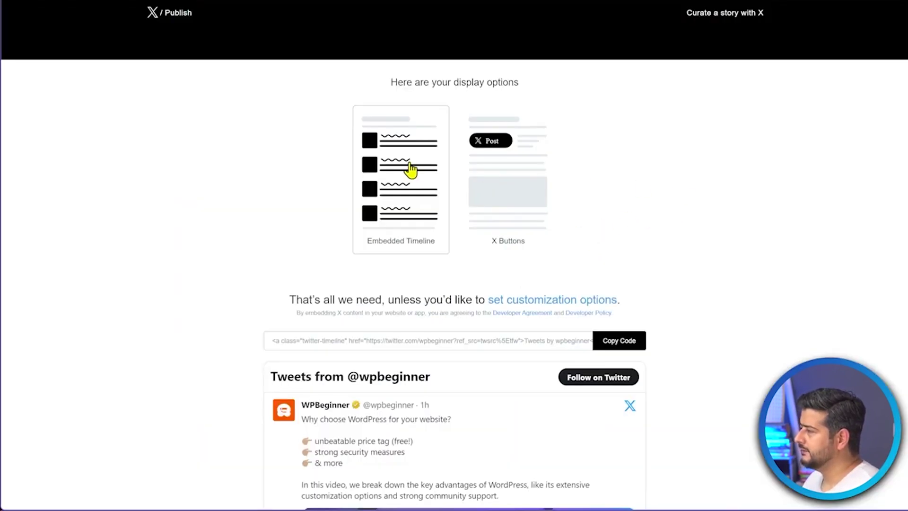
scroll(411, 172, "down", 5)
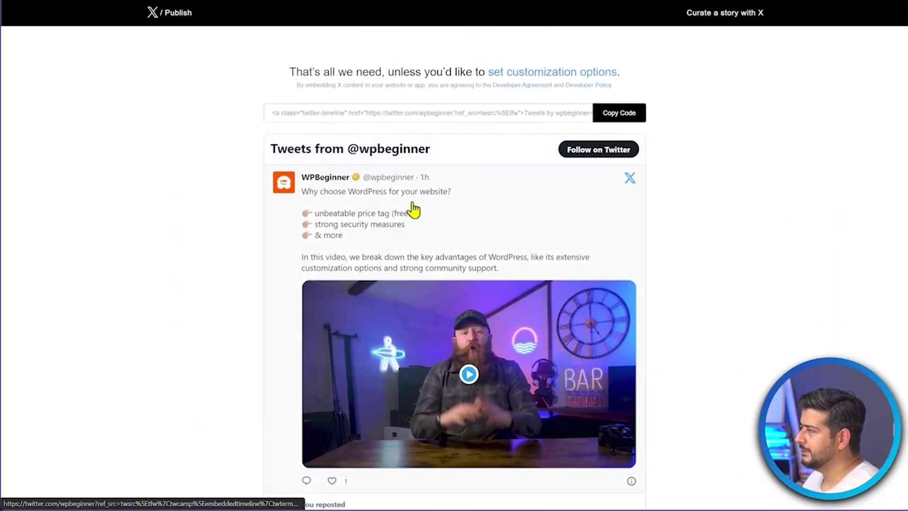
scroll(605, 328, "down", 20)
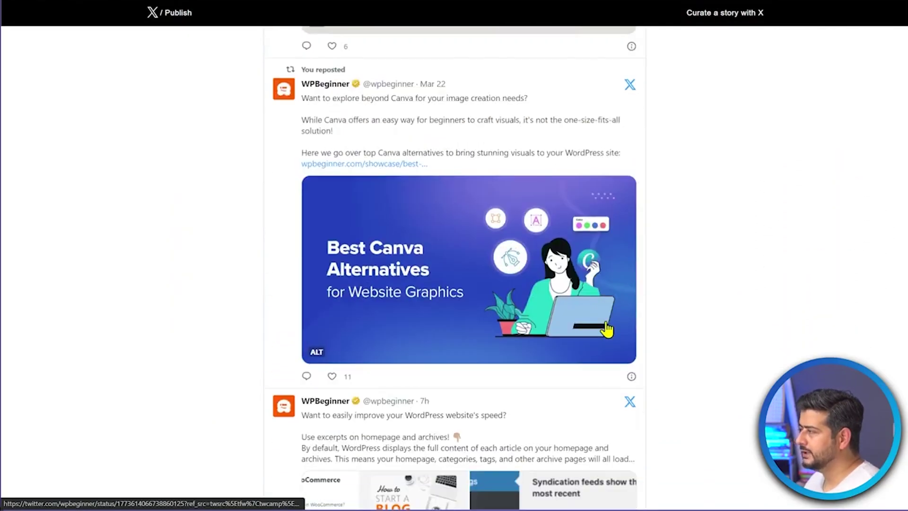
scroll(605, 328, "up", 20)
scroll(608, 328, "down", 5)
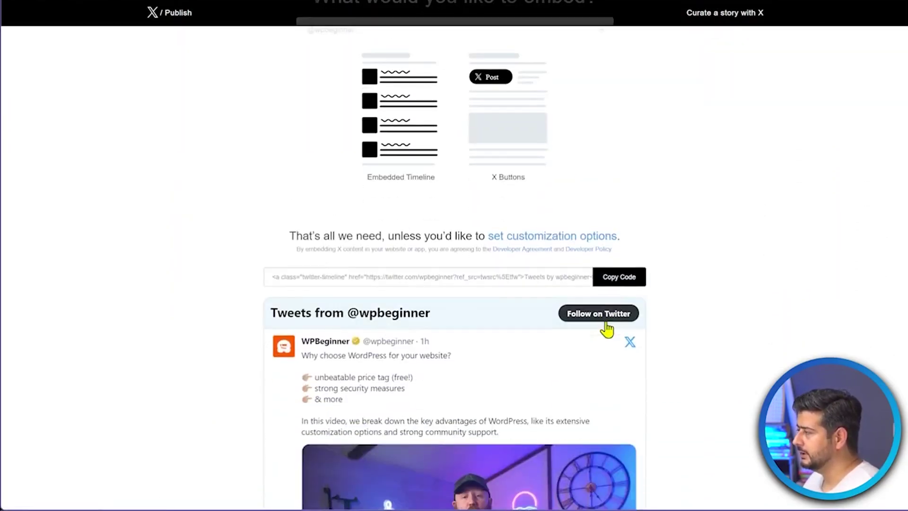
scroll(676, 349, "up", 3)
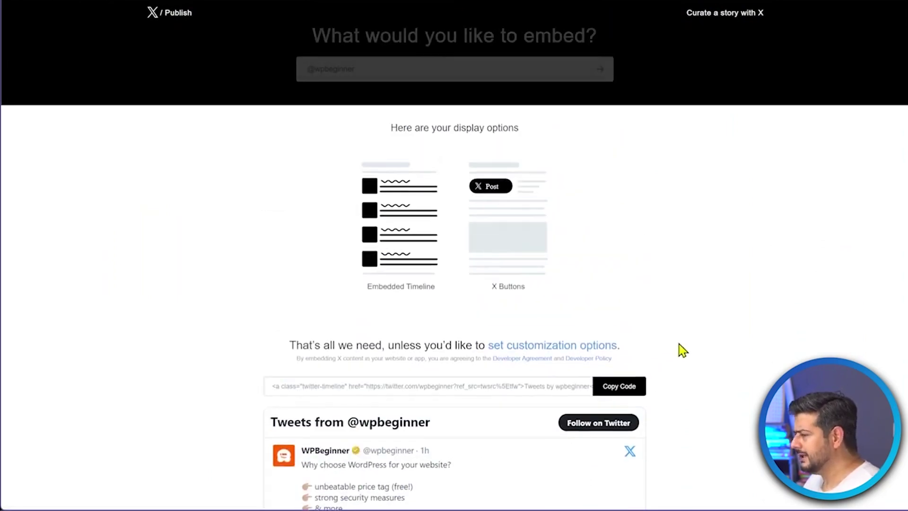
Step: Open the timeline's customization options and set its height to 2000 px and width to 800 px
left_click(570, 349)
scroll(615, 340, "down", 4)
scroll(385, 223, "up", 1)
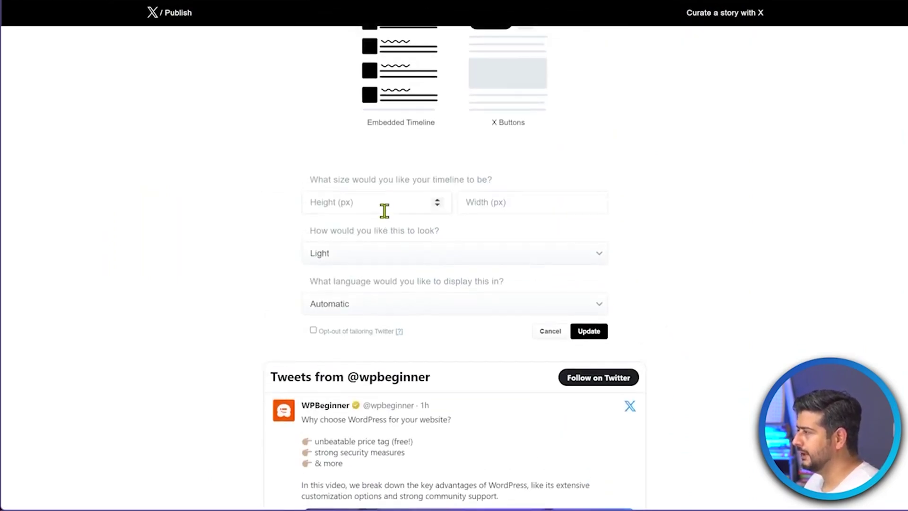
left_click(384, 210)
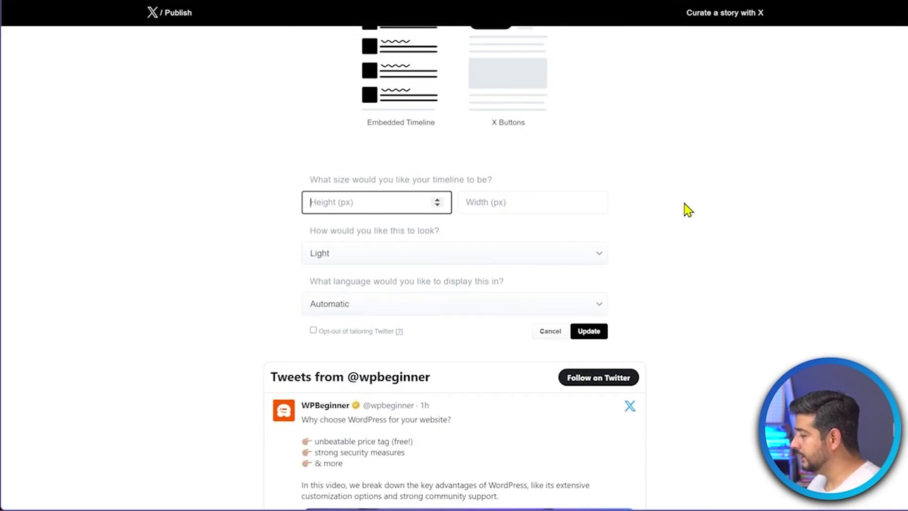
type("1")
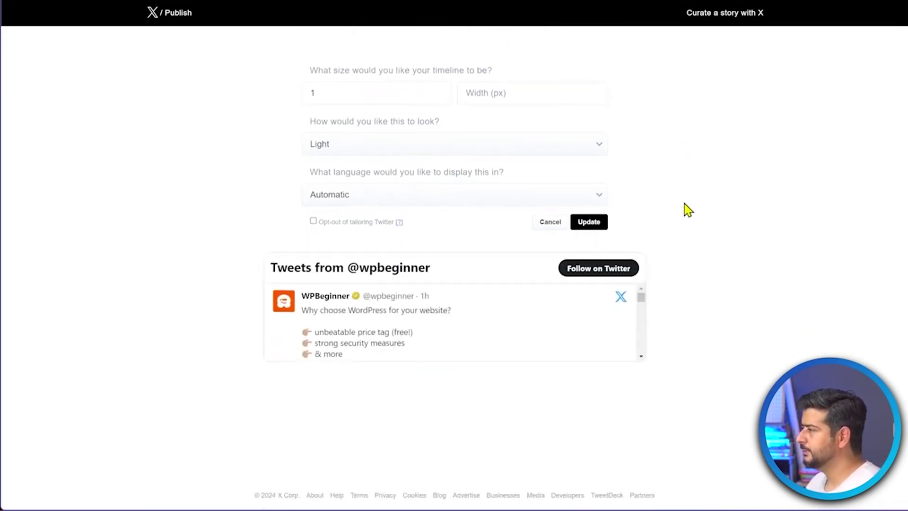
left_click(365, 99)
key("BackSpace")
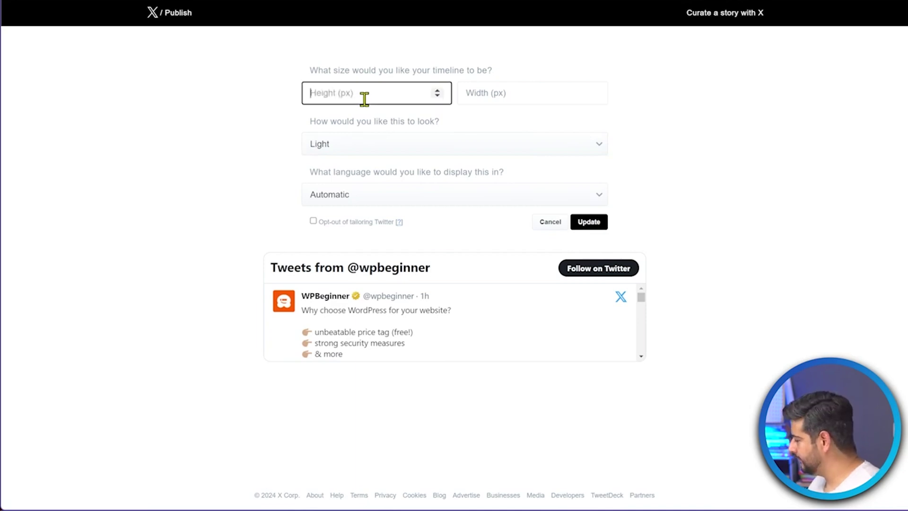
type("2000")
left_click(512, 96)
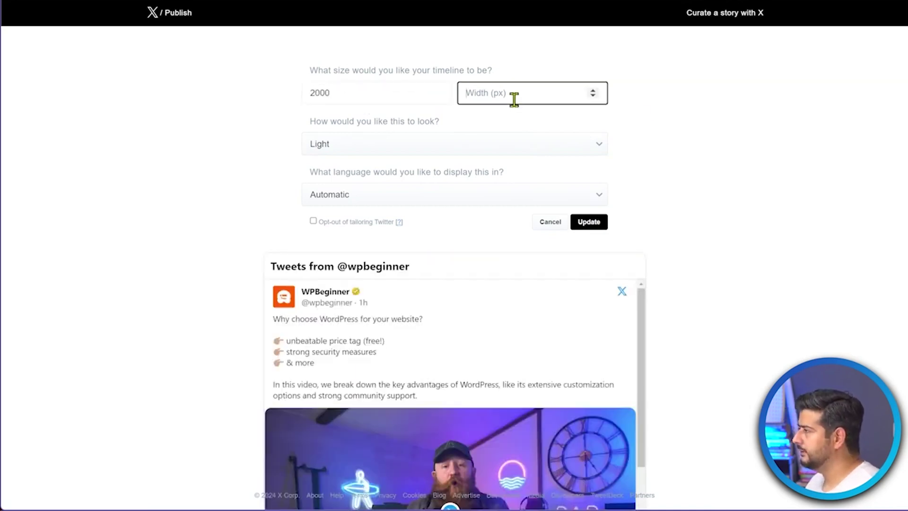
type("800")
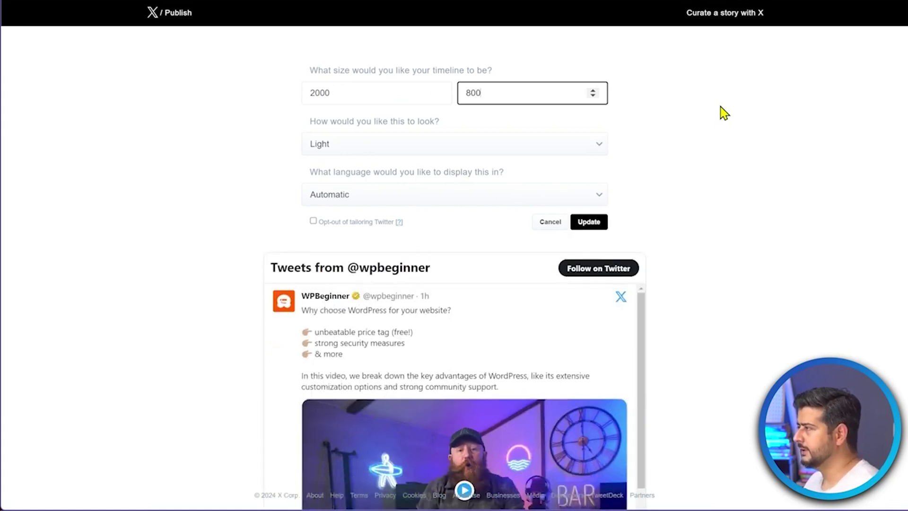
Step: Switch the timeline's look to Dark and back to Light
left_click(551, 150)
left_click(438, 172)
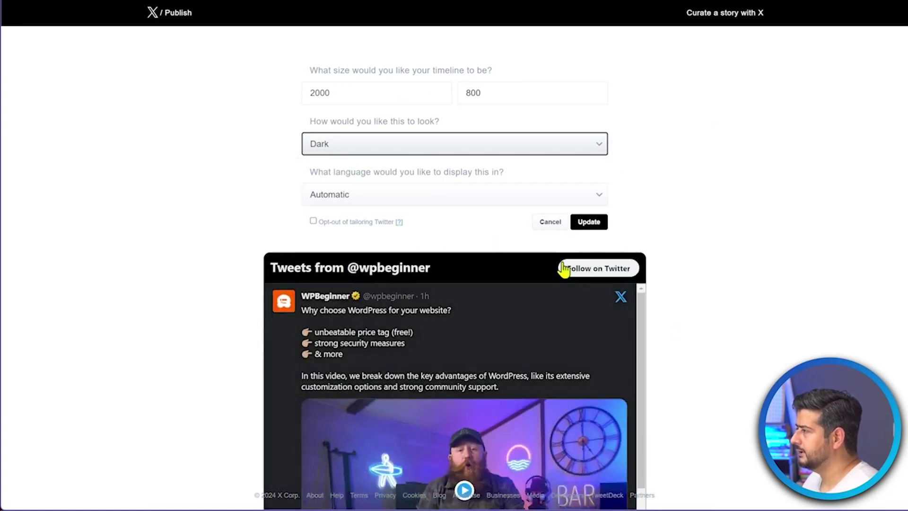
left_click(548, 151)
left_click(488, 161)
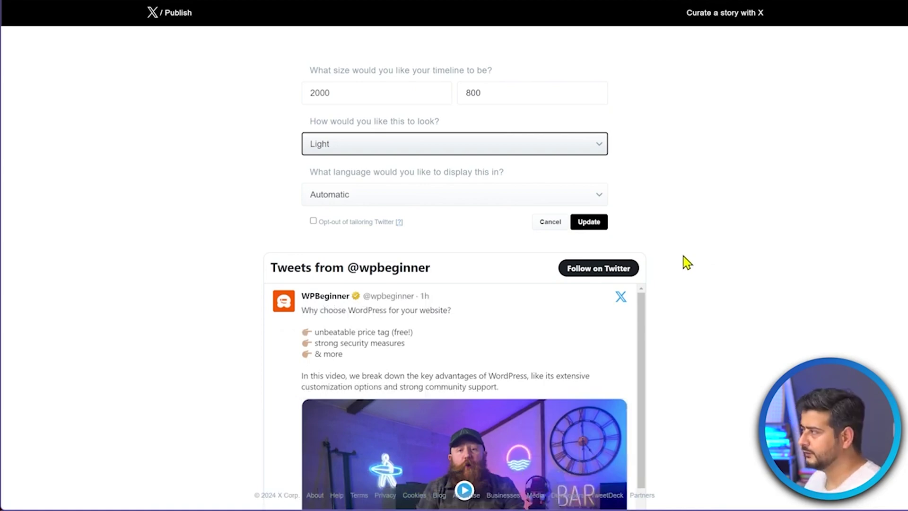
Step: Apply the timeline customization and copy the generated embed code
left_click(586, 223)
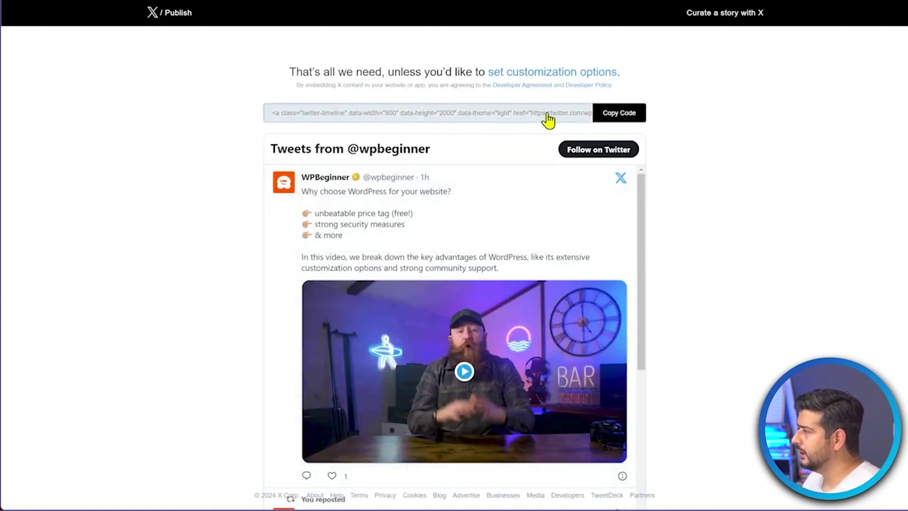
left_click(631, 115)
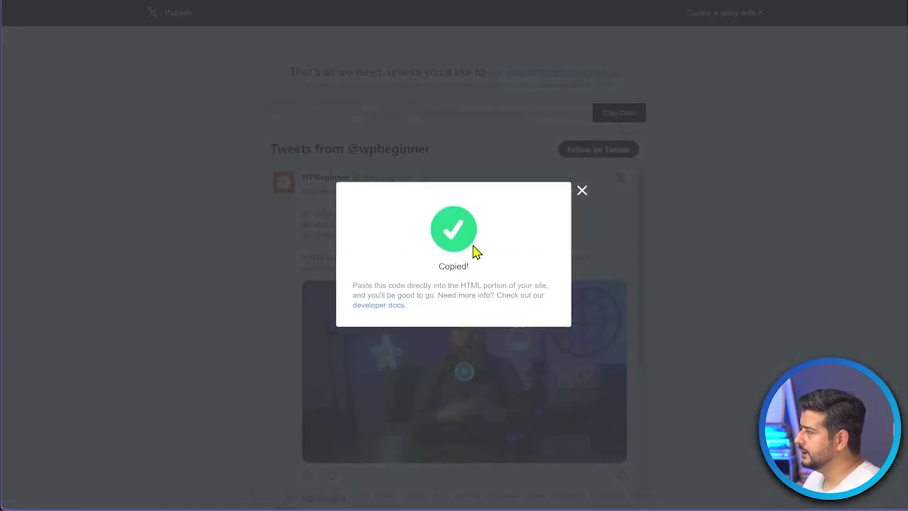
left_click(582, 190)
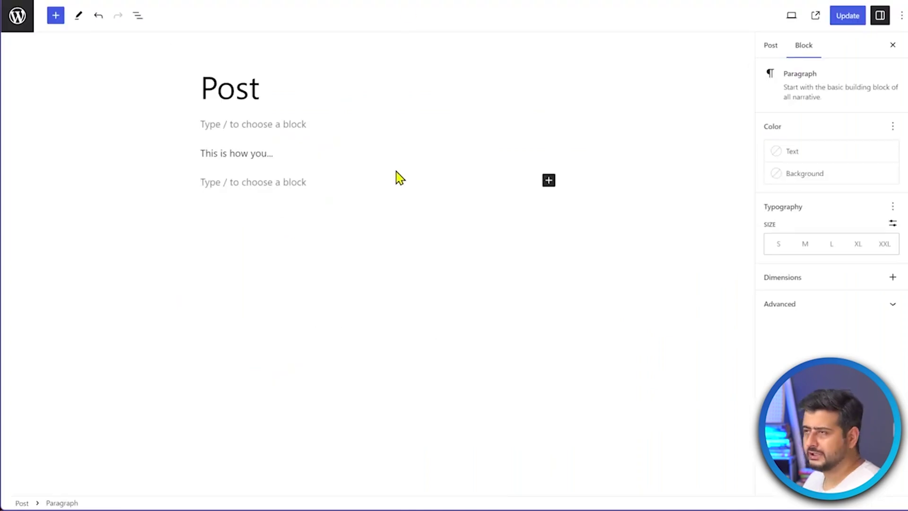
Step: Clear the text of the "This is how you..." paragraph in the WordPress post
left_click(279, 156)
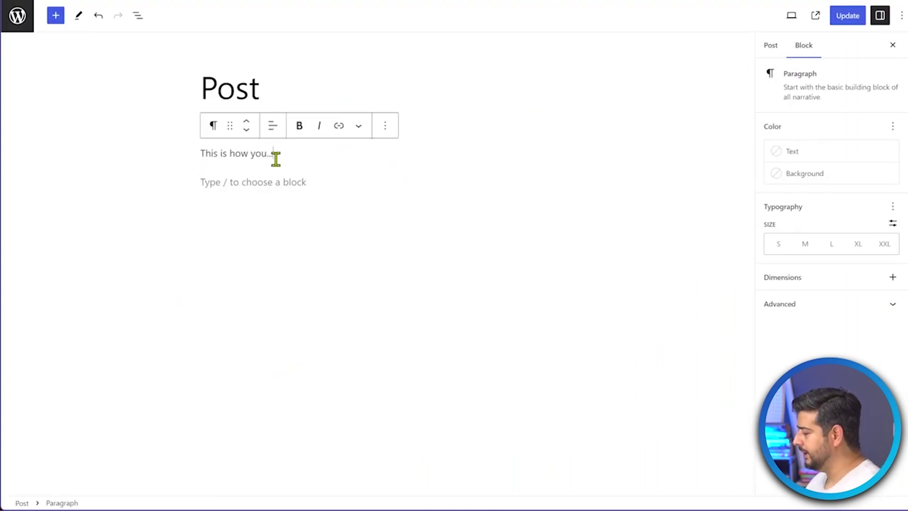
key("ctrl+a")
key("BackSpace")
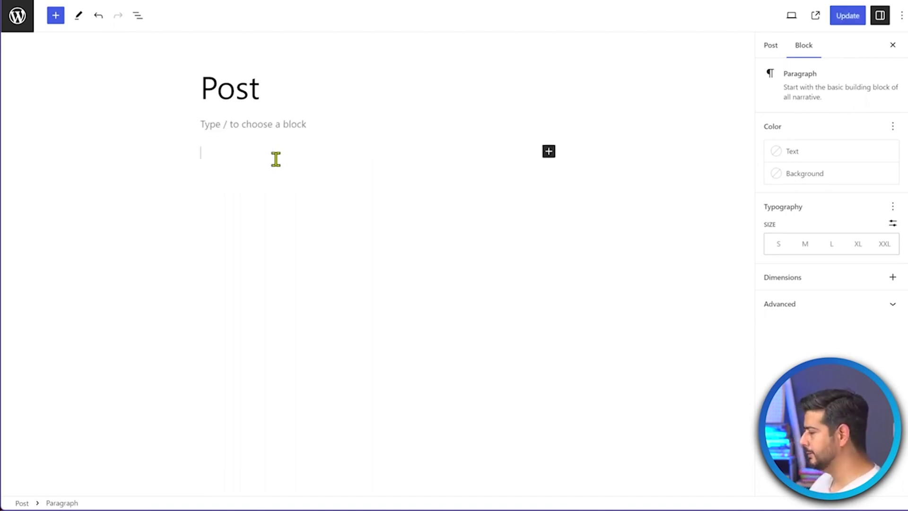
Step: Turn the emptied paragraph into a Custom HTML block, and paste and preview the copied timeline code in it
type("/")
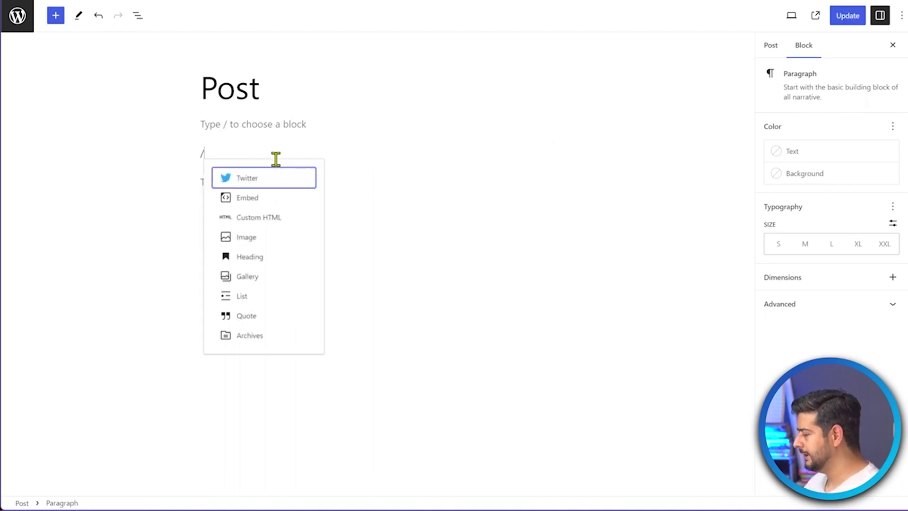
type("htm")
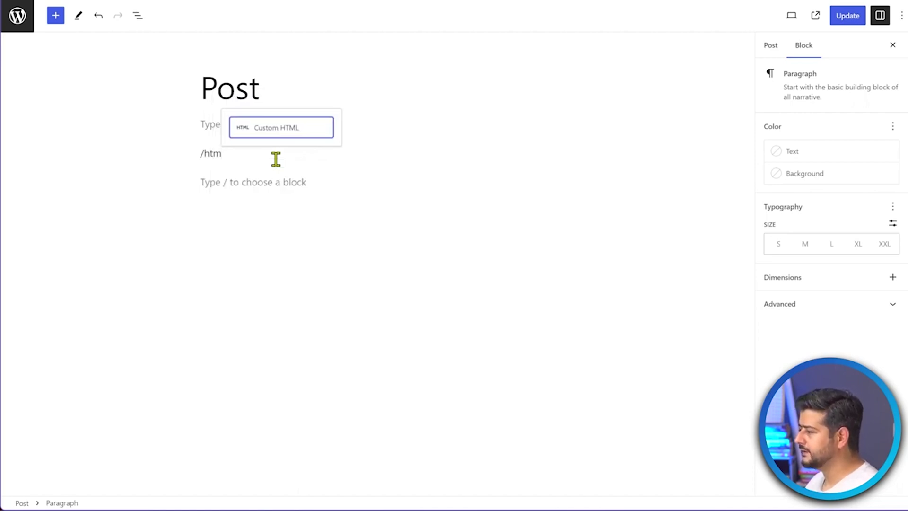
left_click(294, 134)
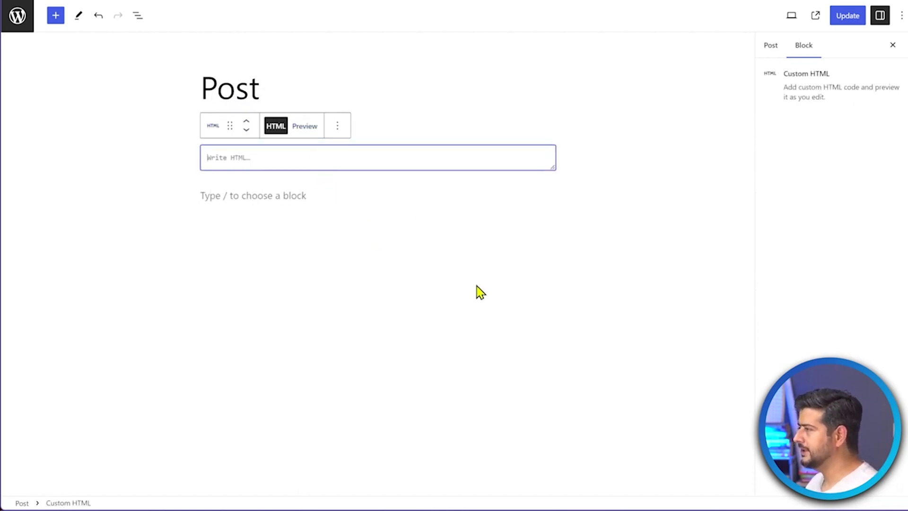
key("ctrl+v")
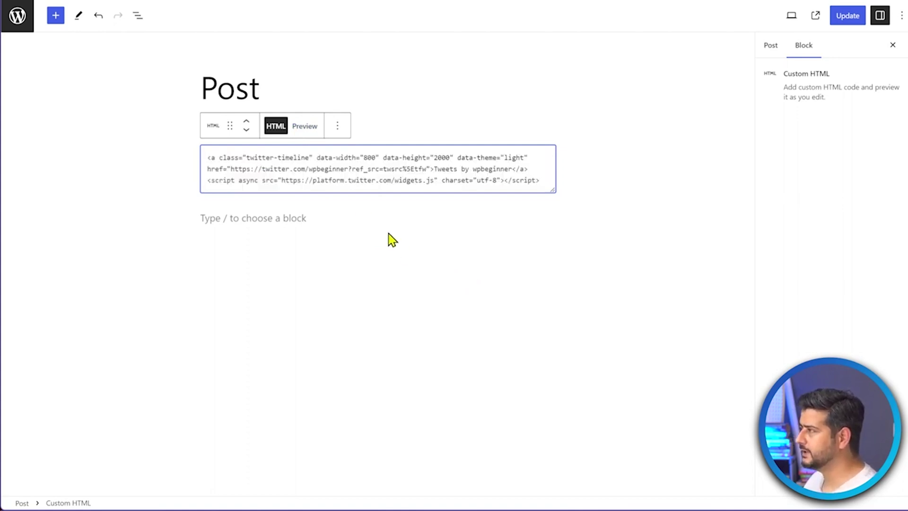
left_click(308, 128)
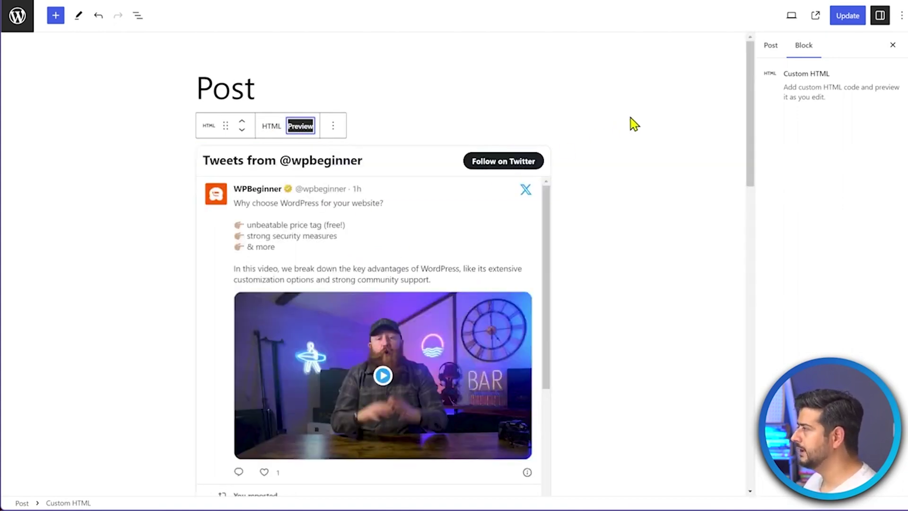
Step: Update the post with the embedded timeline and look through the timeline on the published page
left_click(866, 15)
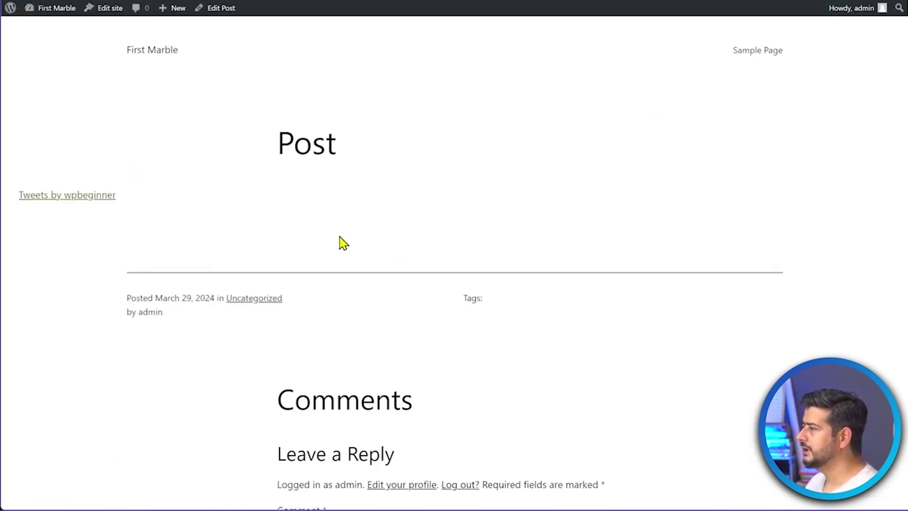
scroll(484, 261, "down", 5)
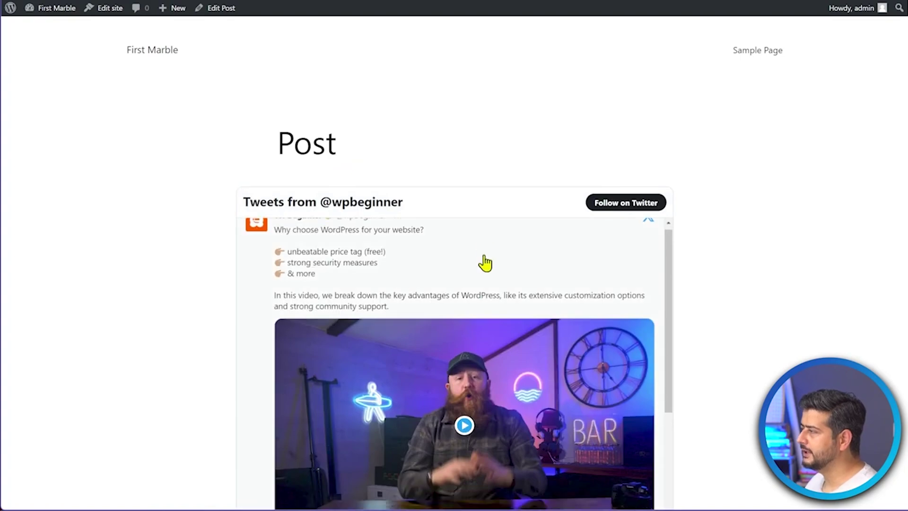
scroll(793, 306, "down", 5)
scroll(594, 294, "down", 20)
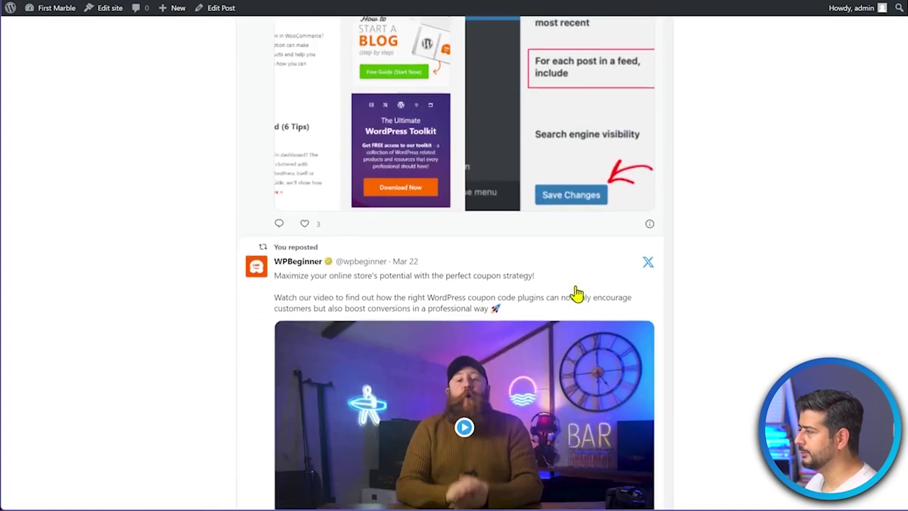
scroll(581, 317, "down", 20)
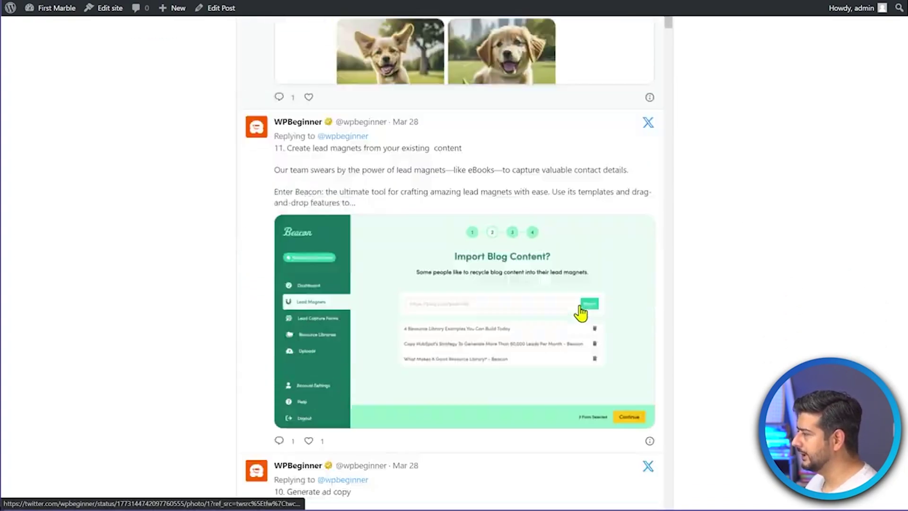
scroll(575, 331, "down", 20)
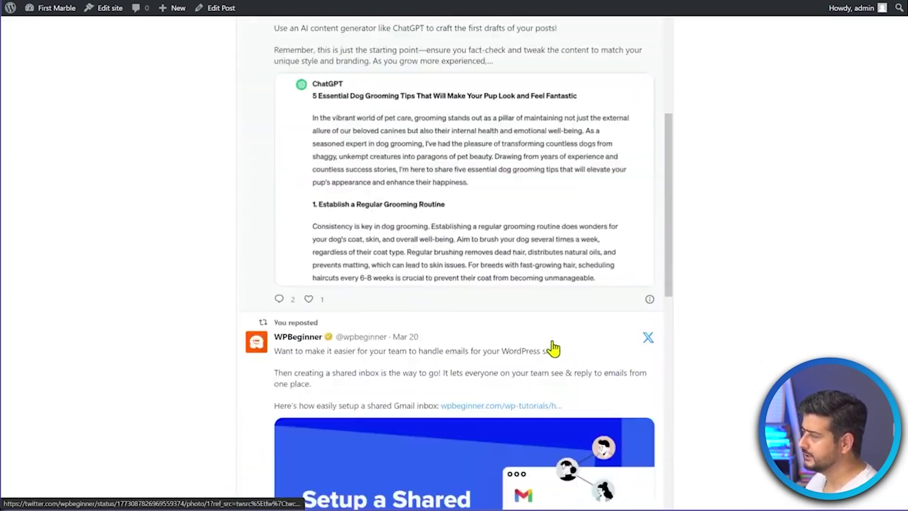
scroll(542, 360, "down", 10)
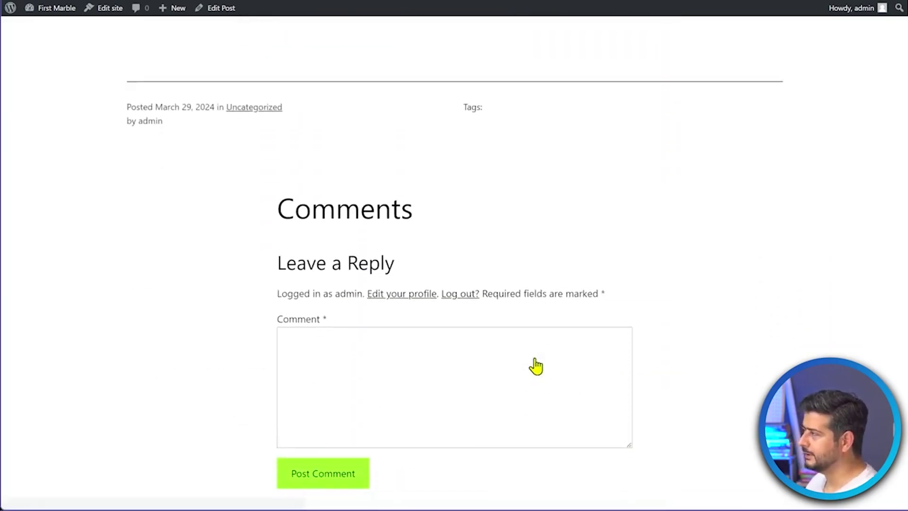
scroll(537, 365, "up", 12)
scroll(536, 365, "down", 5)
scroll(714, 349, "up", 15)
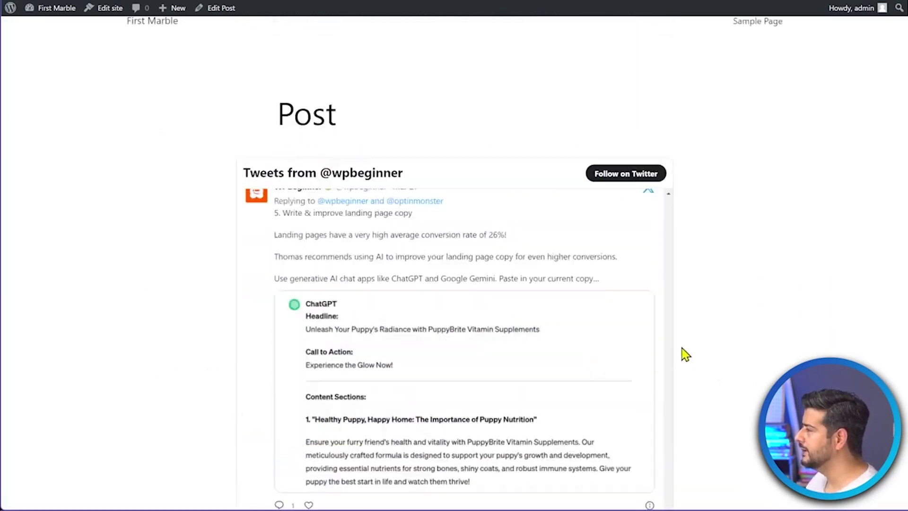
scroll(658, 340, "up", 15)
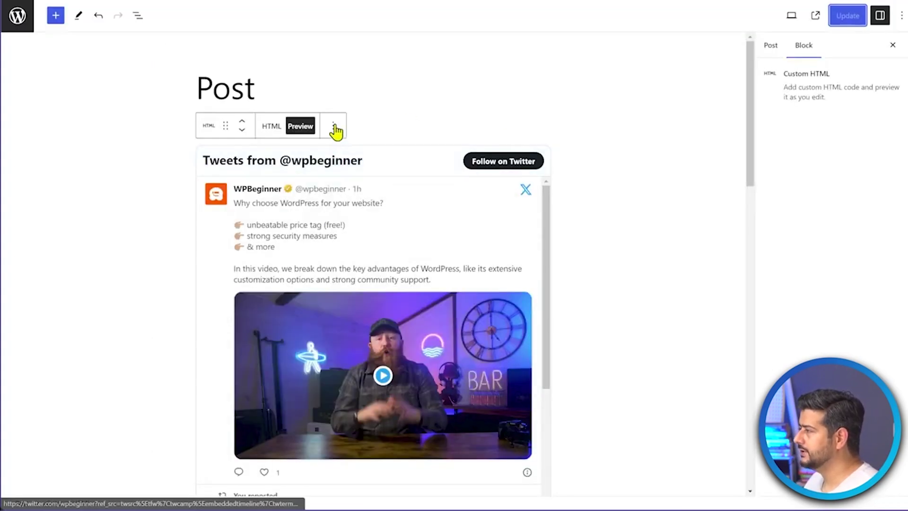
Step: Delete the Custom HTML block from the post and leave the editor for the posts list without saving
left_click(333, 126)
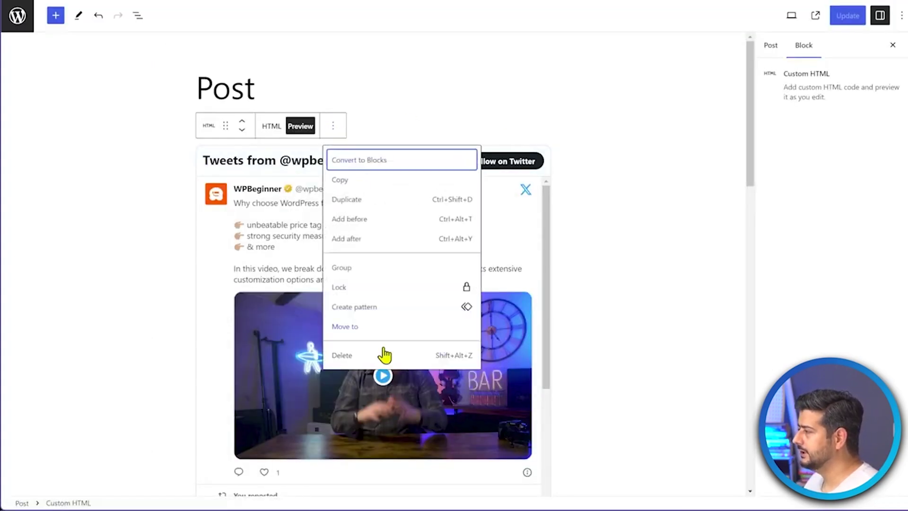
left_click(384, 355)
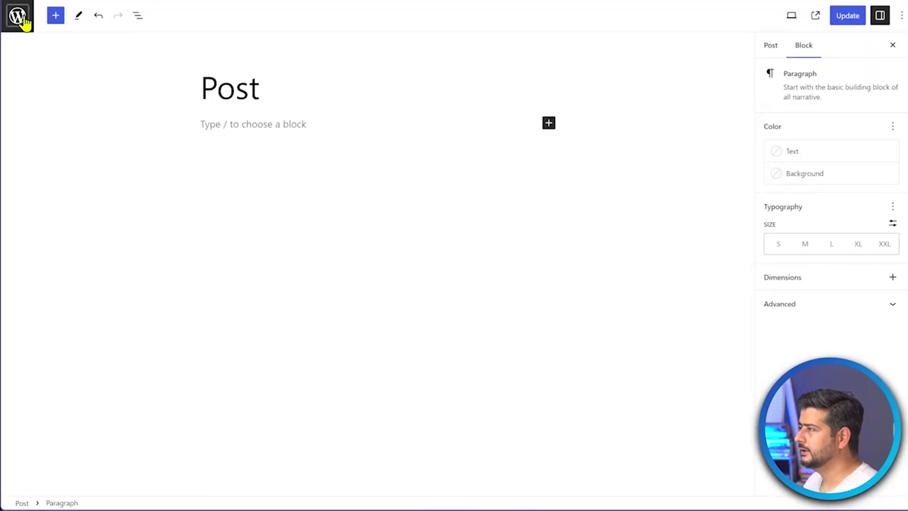
left_click(18, 19)
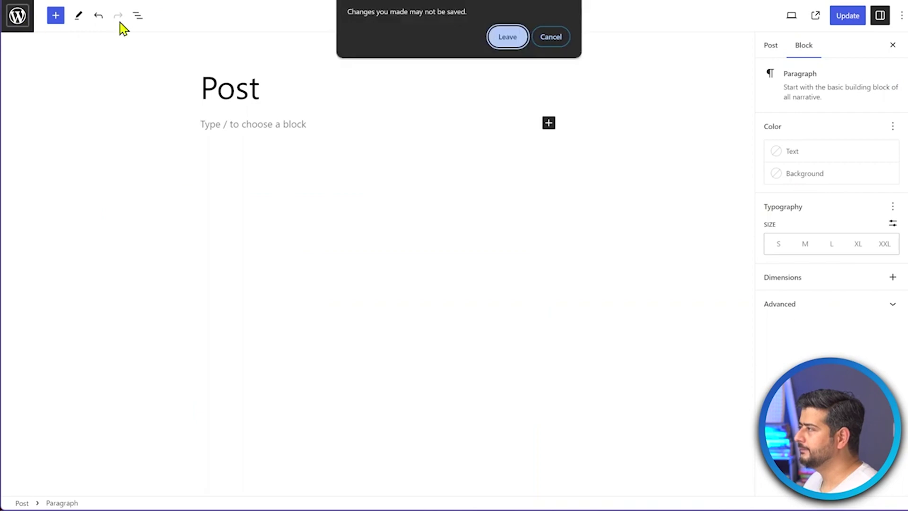
left_click(516, 38)
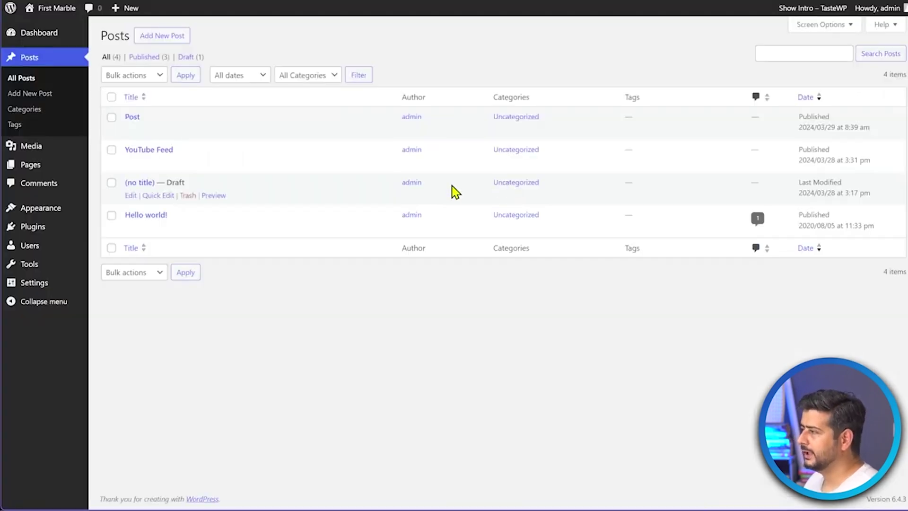
Step: Search the plugins available to install for "custom twitter feeds"
mouse_move(32, 232)
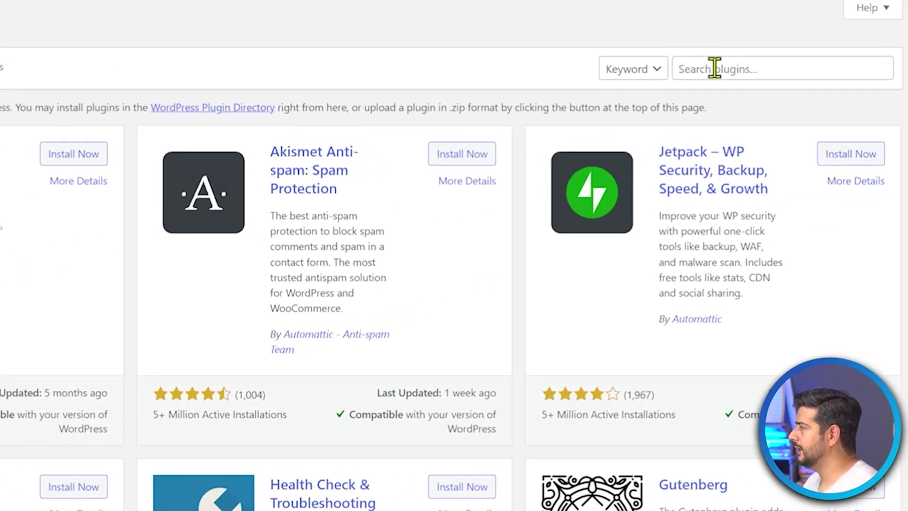
left_click(715, 66)
type("custom")
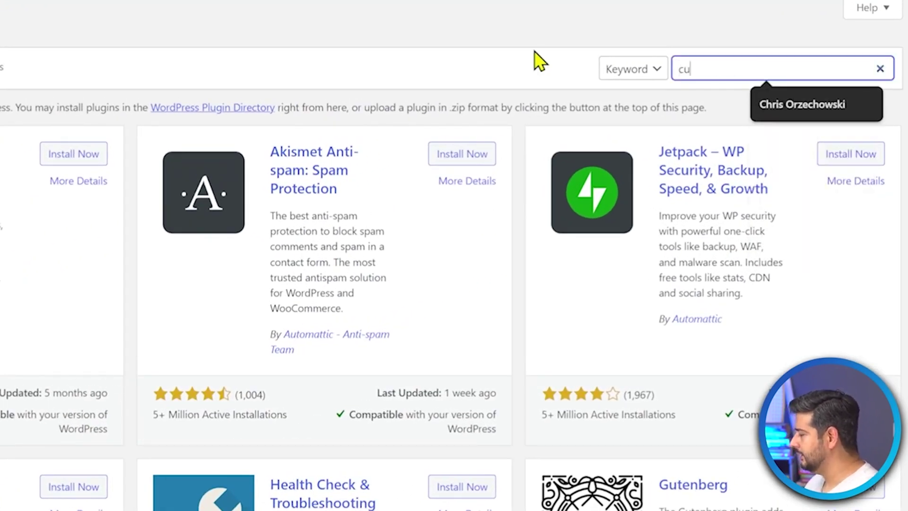
type(" tiw")
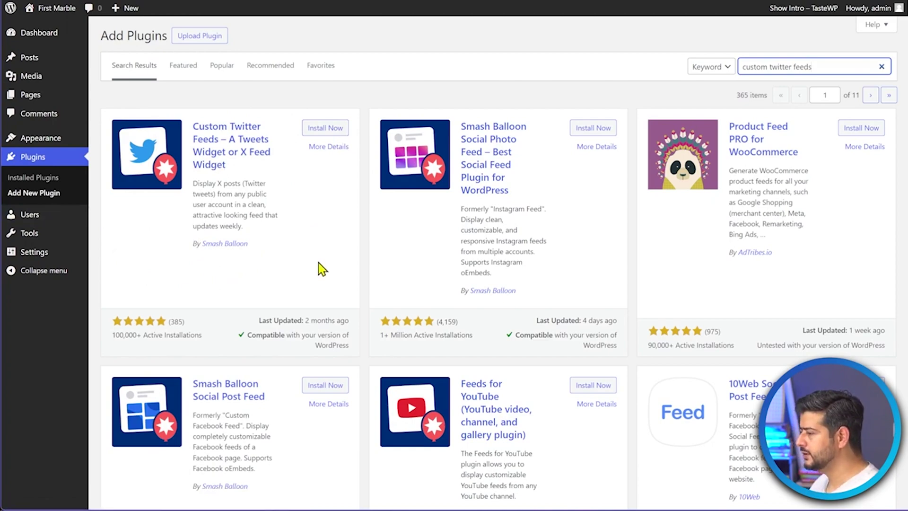
Step: Search Google for Smash Balloon in a new browser tab and open its official website
key("ctrl+t")
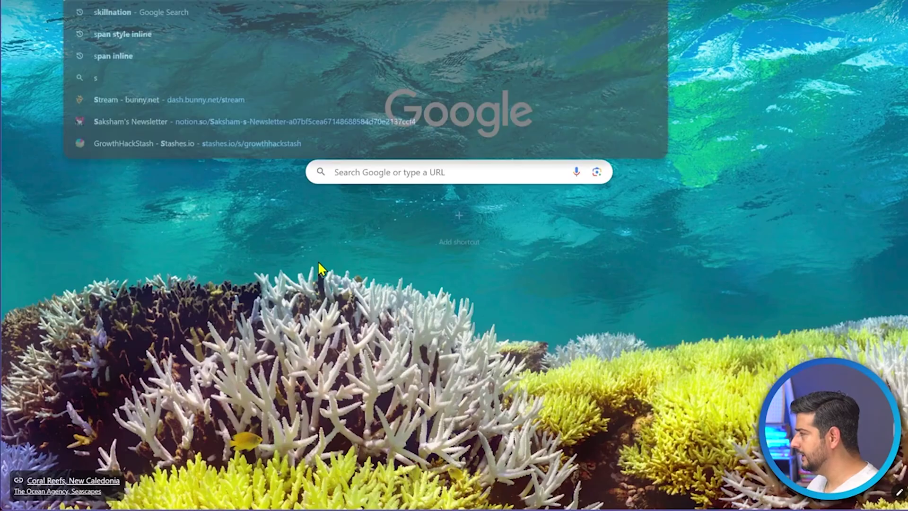
type("smash balloonn")
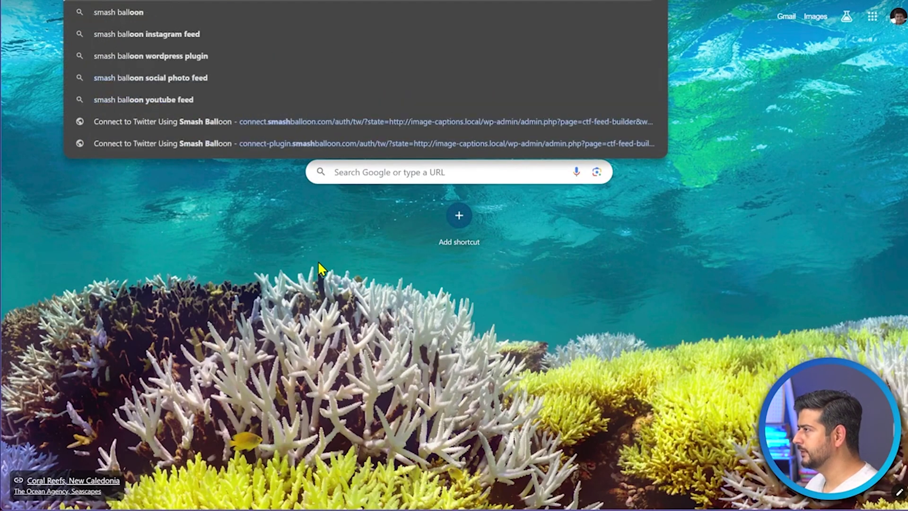
key("Return")
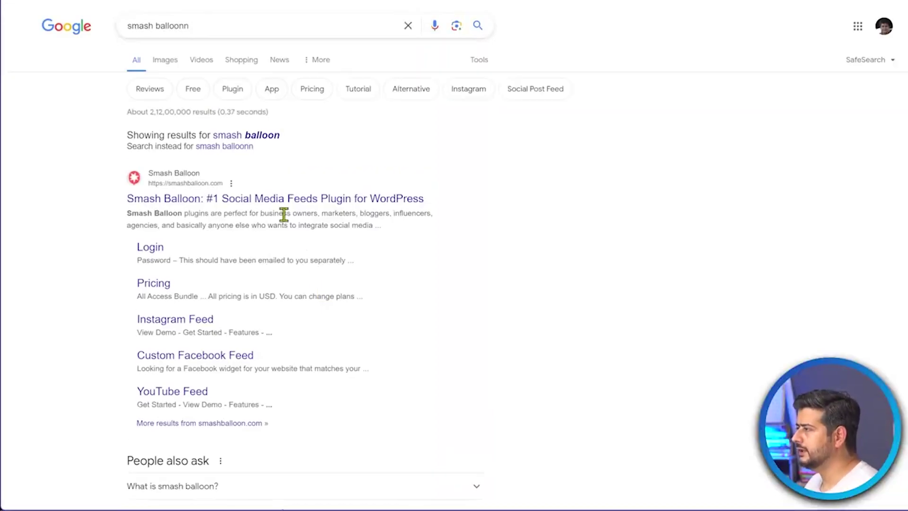
left_click(282, 200)
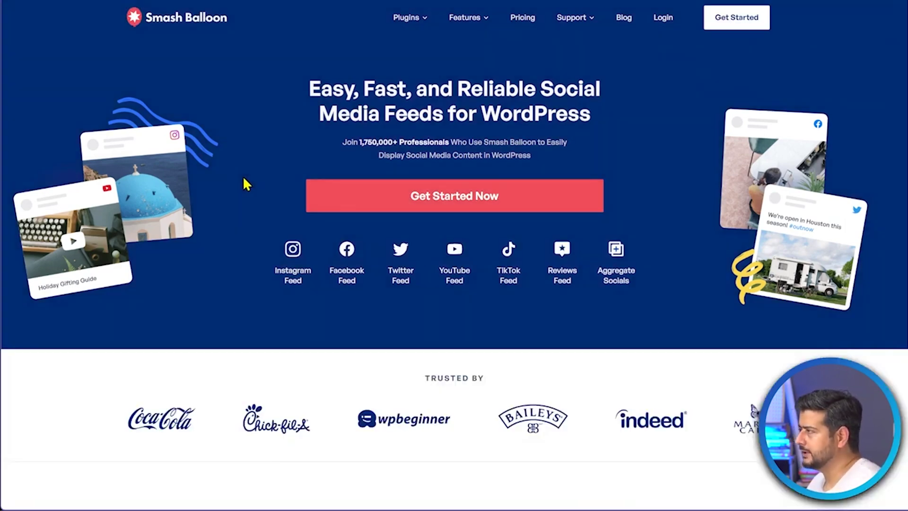
Step: Open Smash Balloon's Twitter Feed plugin page and look through the features it describes
mouse_move(407, 19)
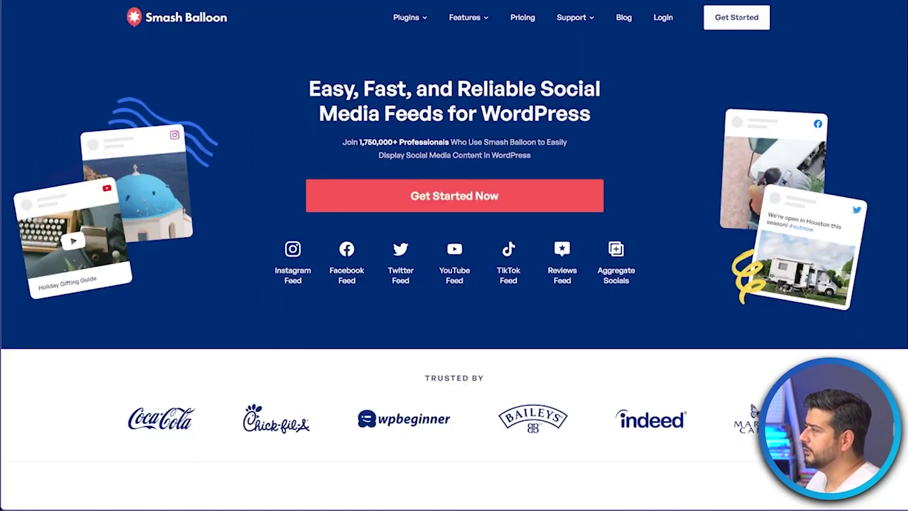
mouse_move(423, 15)
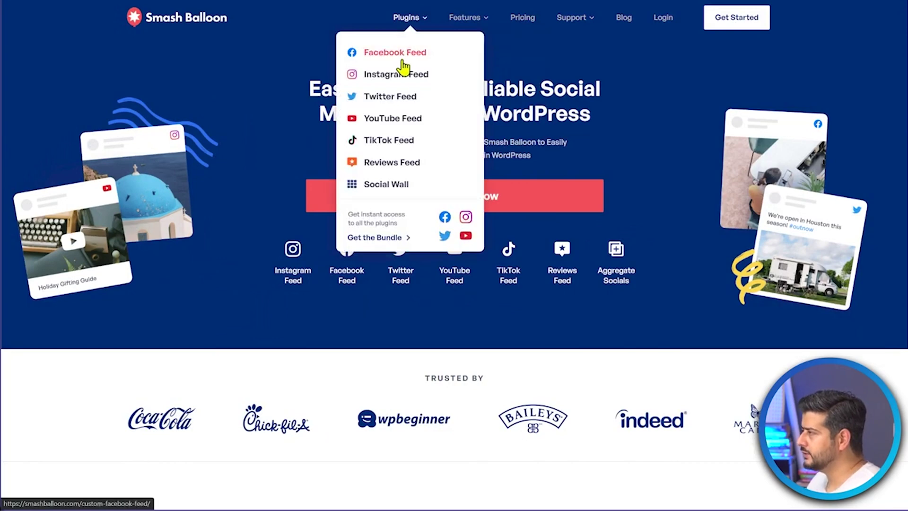
left_click(385, 98)
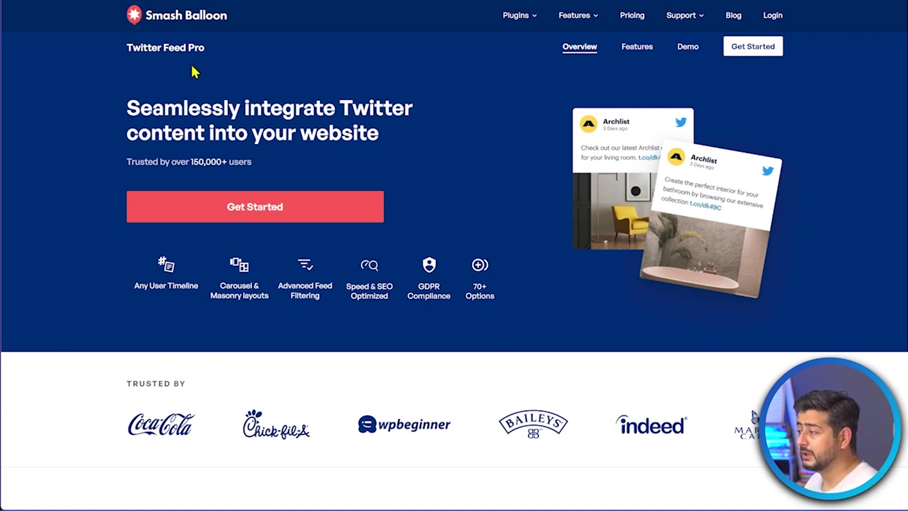
scroll(455, 148, "down", 12)
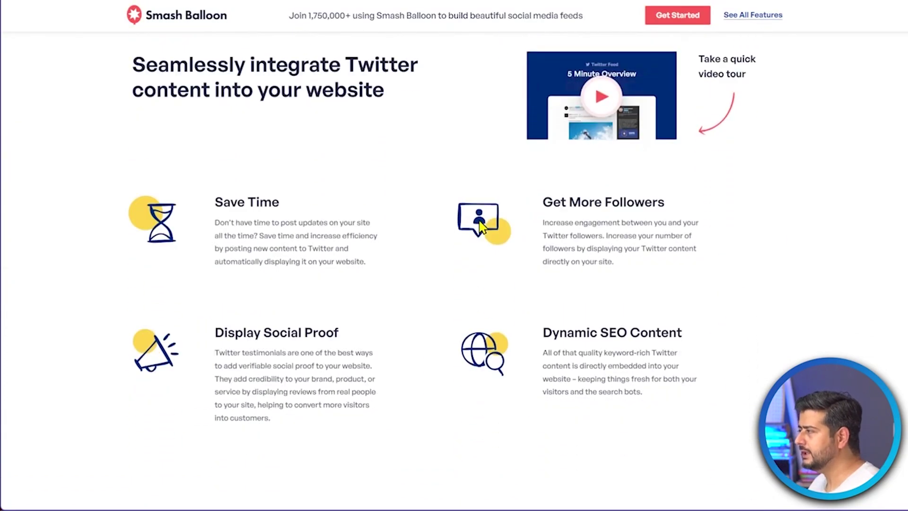
scroll(462, 186, "down", 15)
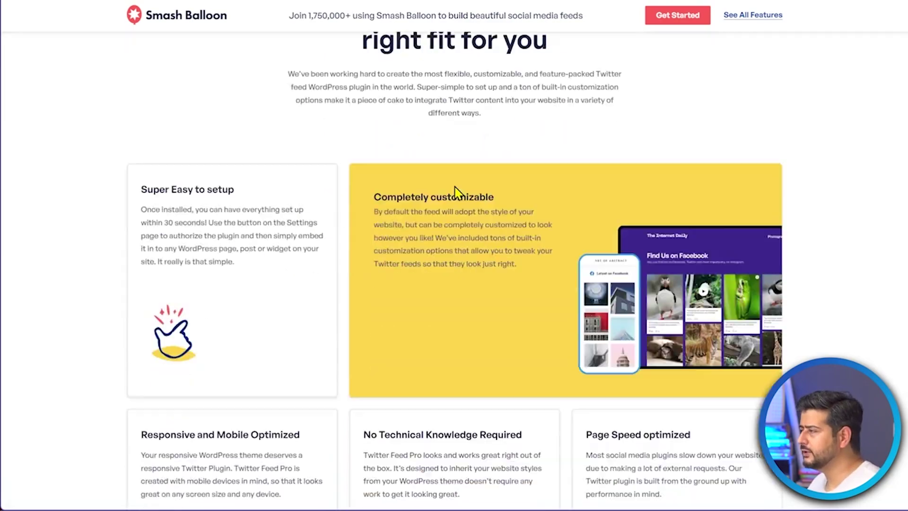
scroll(455, 194, "down", 12)
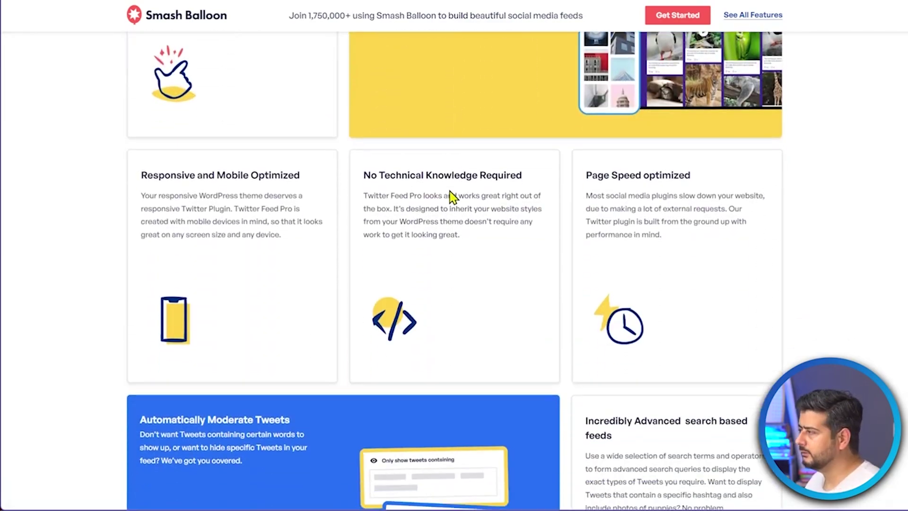
scroll(444, 194, "down", 3)
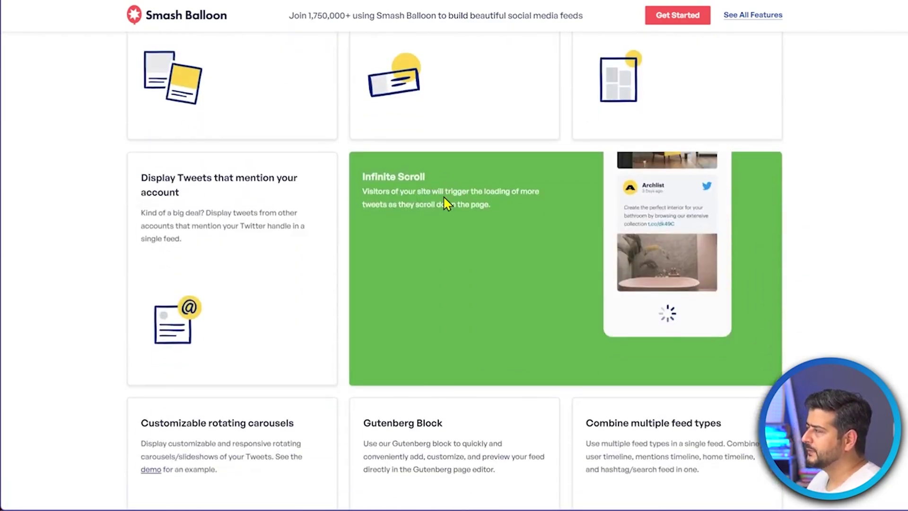
scroll(443, 194, "up", 20)
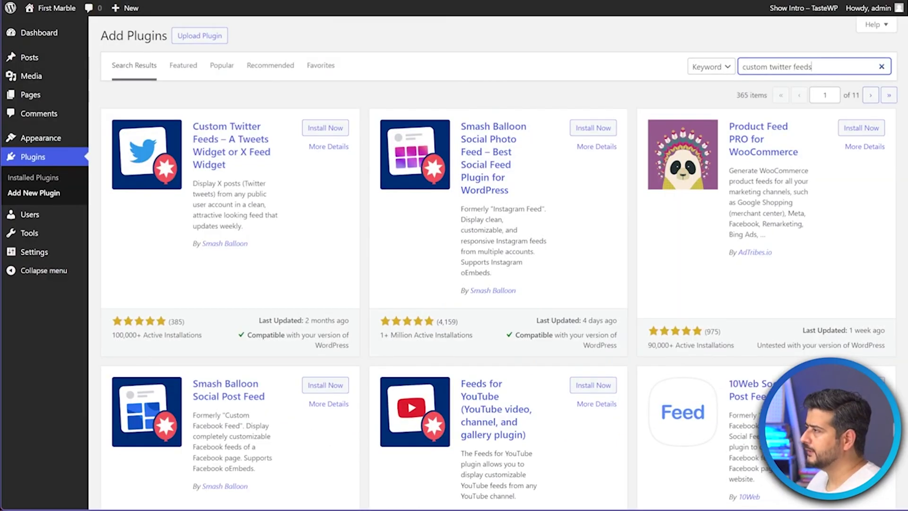
Step: Install and activate the Custom Twitter Feeds plugin by Smash Balloon in WordPress and open its All Feeds page
left_click(326, 129)
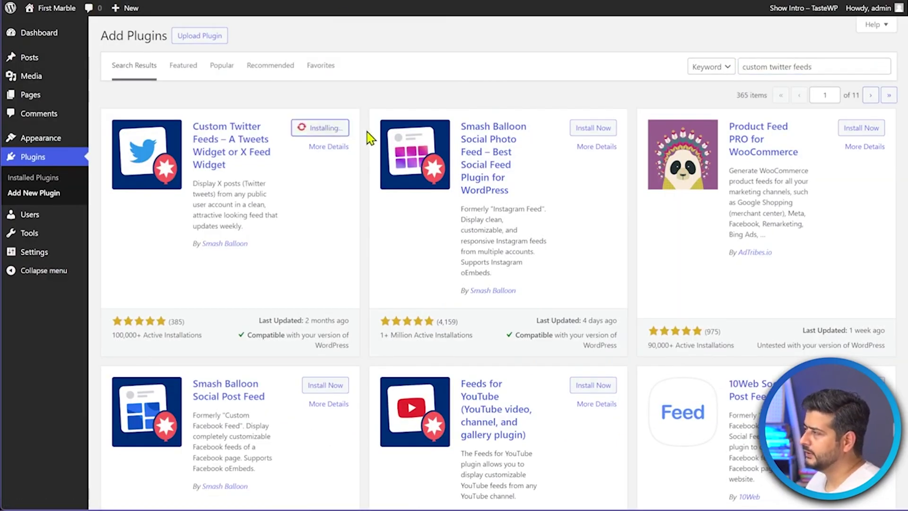
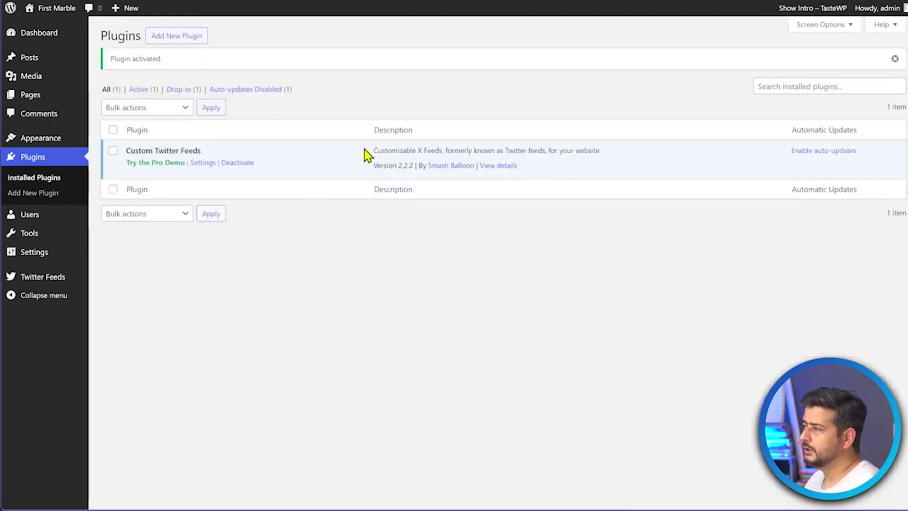
mouse_move(53, 281)
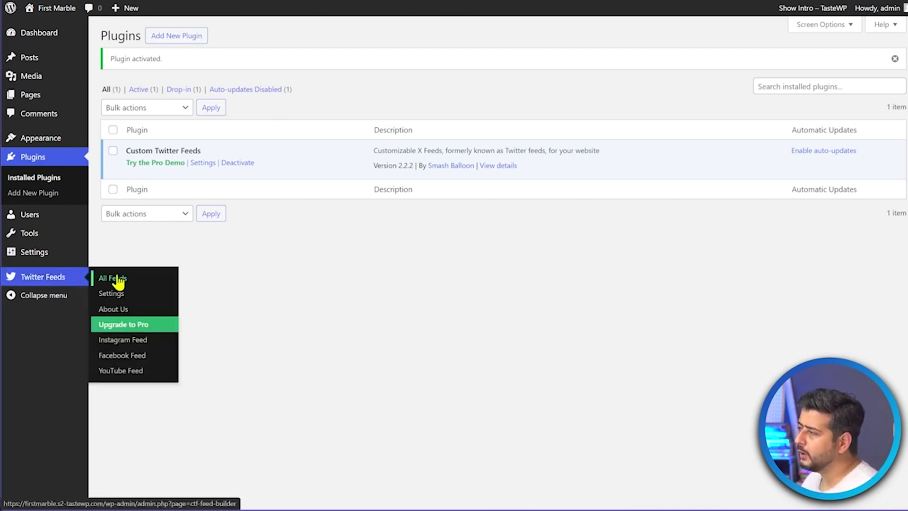
left_click(118, 282)
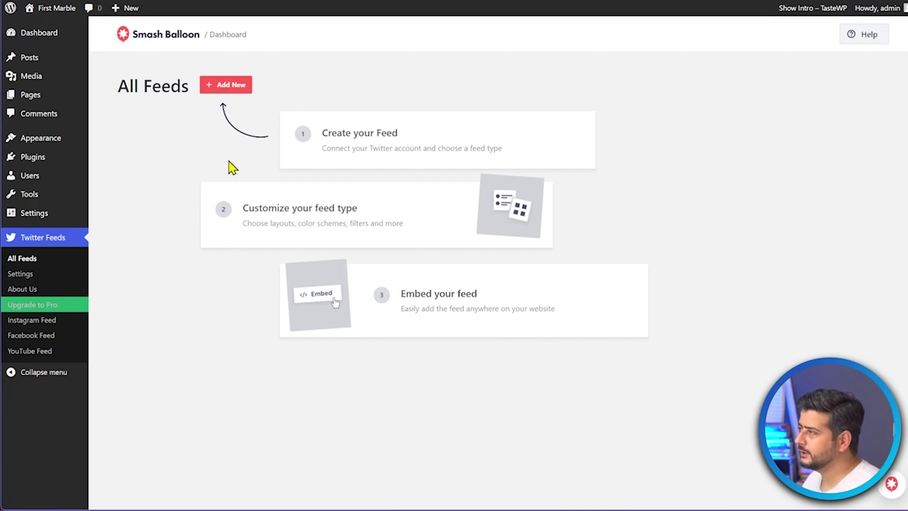
Step: Start a new Twitter feed and go to the Smash Balloon connection page
left_click(236, 85)
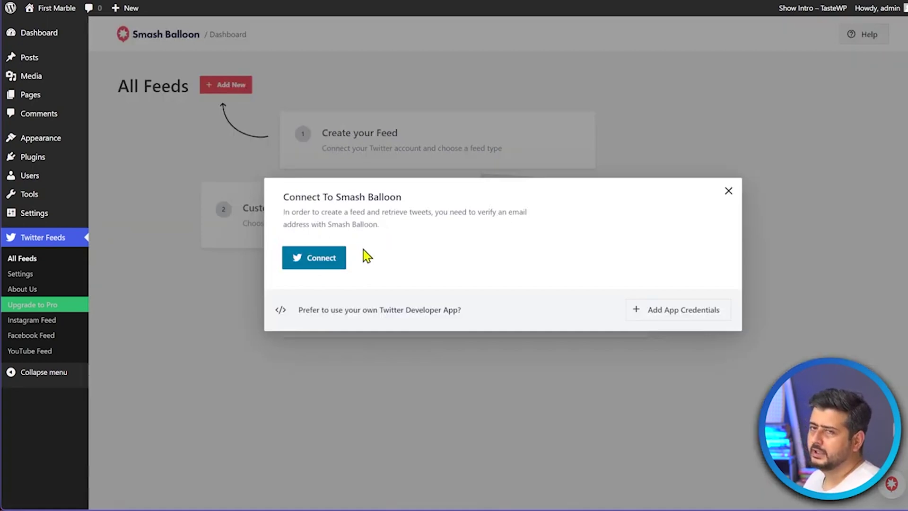
left_click(315, 263)
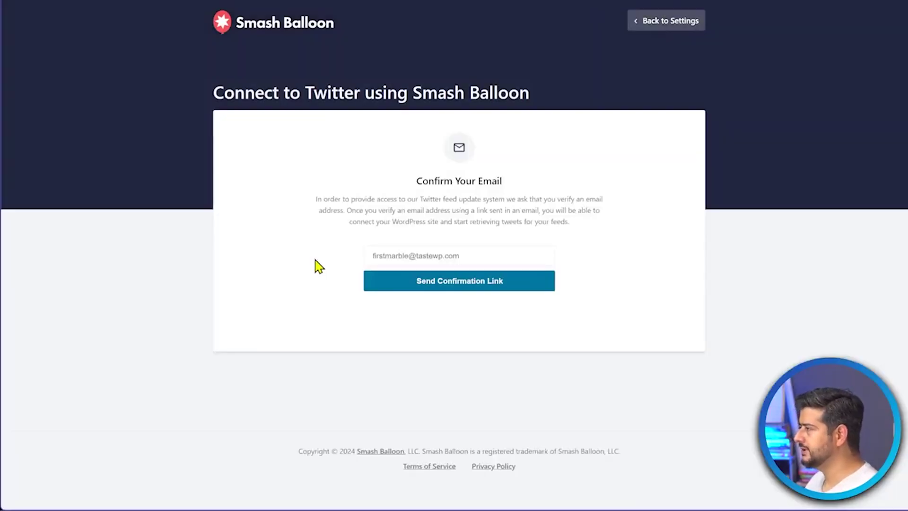
Step: Replace the prefilled address with the owner's email, send the confirmation link, and confirm the site's domain for Smash Balloon's Twitter service
left_click(491, 256)
key("ctrl+a")
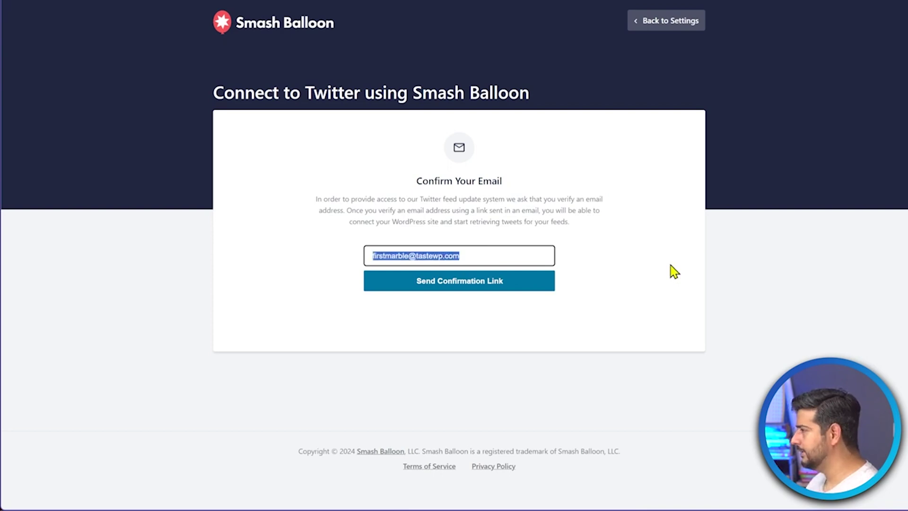
key("BackSpace")
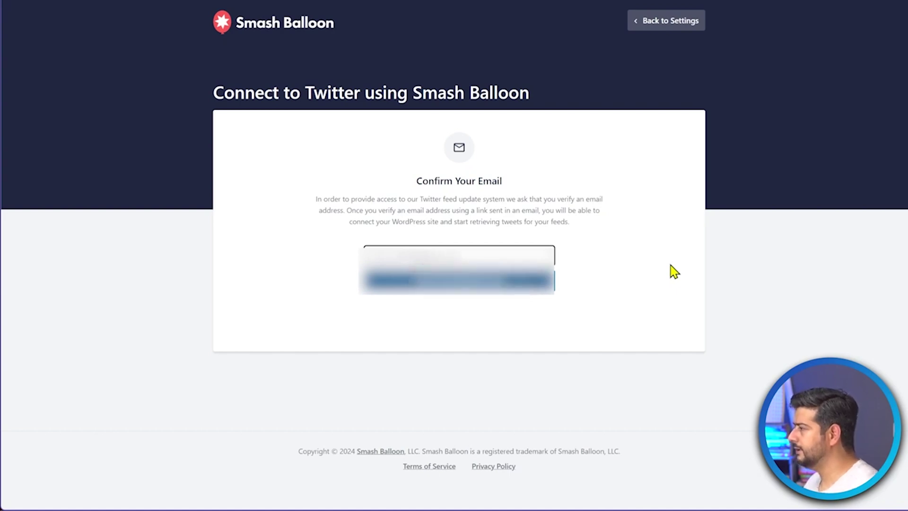
left_click(490, 288)
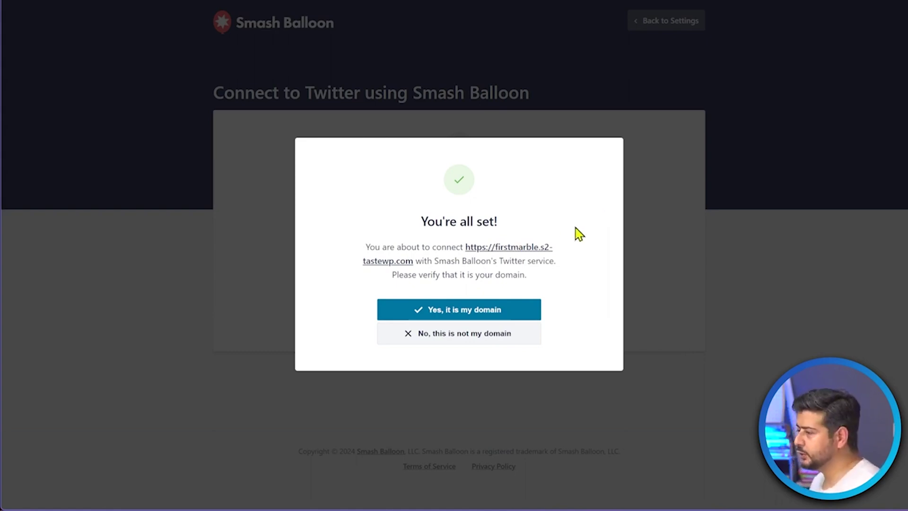
left_click(485, 316)
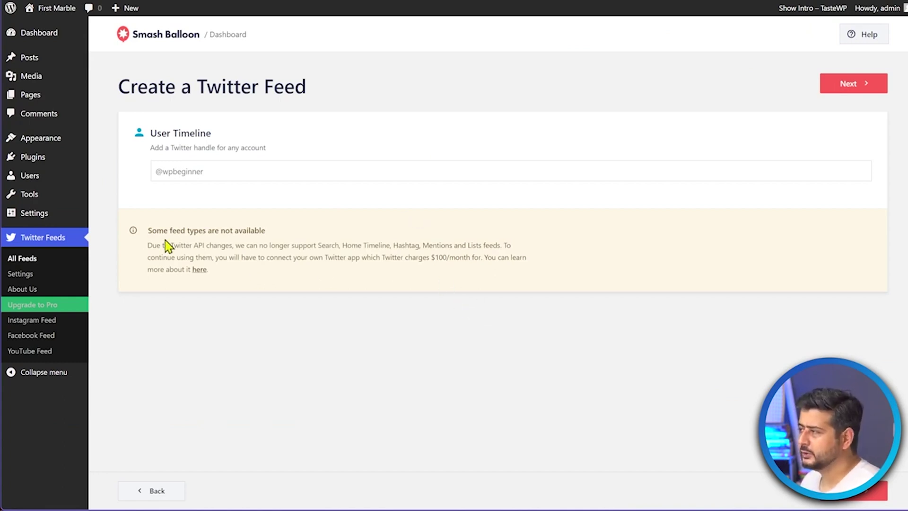
Step: Read the notice about unavailable feed types, including the Twitter API changes and the cost of connecting an own Twitter app
left_click_drag(152, 229, 258, 231)
left_click(288, 282)
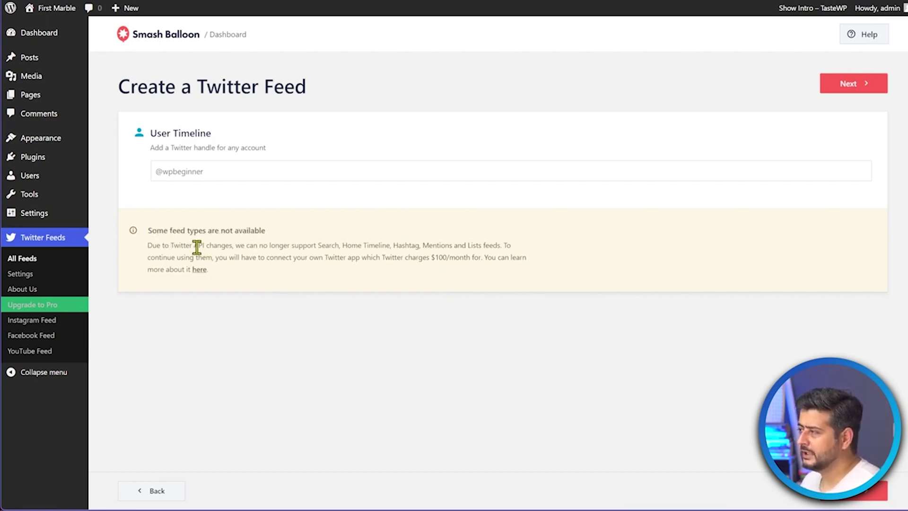
left_click_drag(194, 245, 512, 257)
left_click(319, 257)
left_click(476, 279)
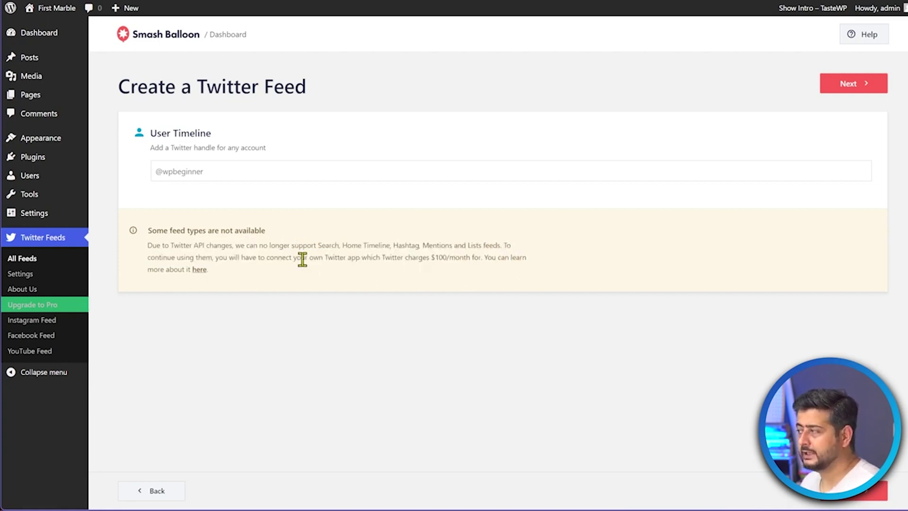
left_click_drag(302, 259, 466, 260)
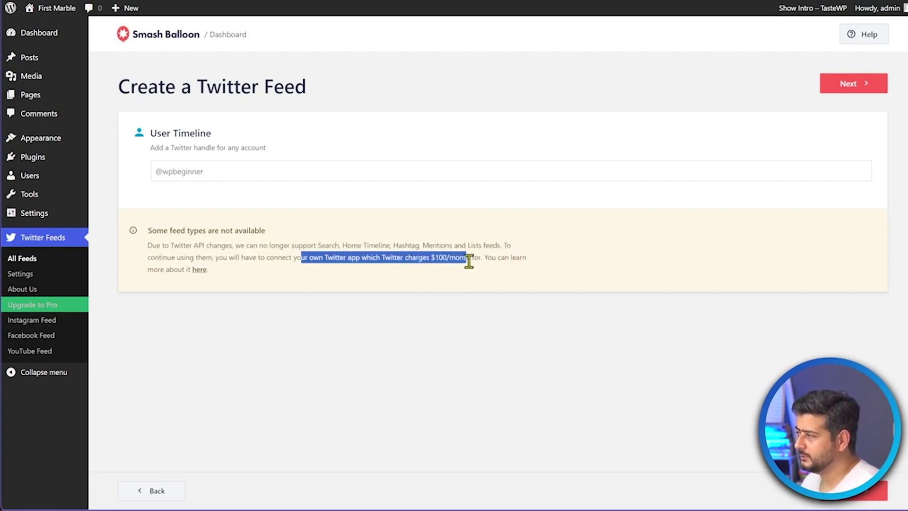
left_click(463, 286)
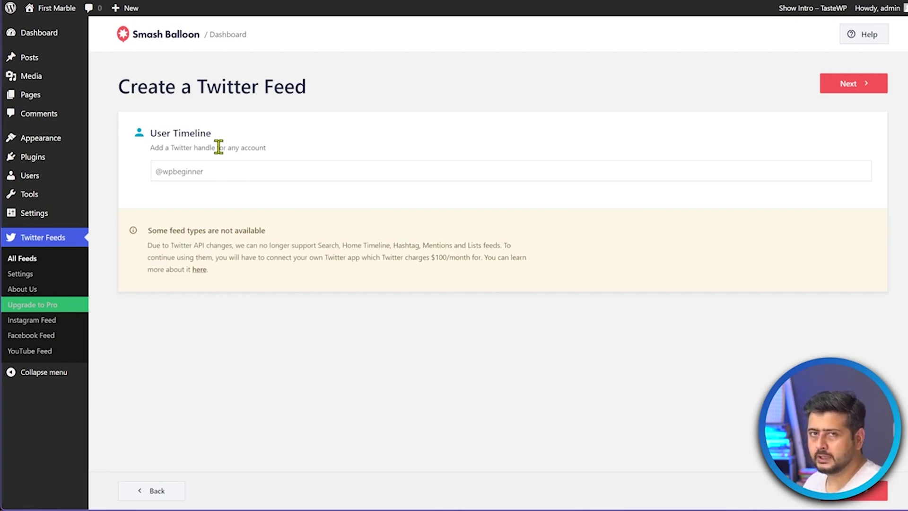
left_click(253, 175)
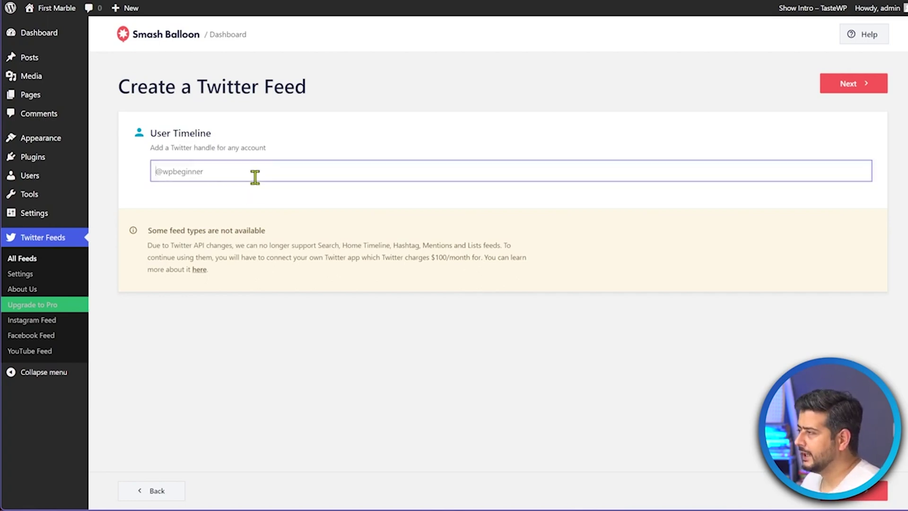
type("@wpbe")
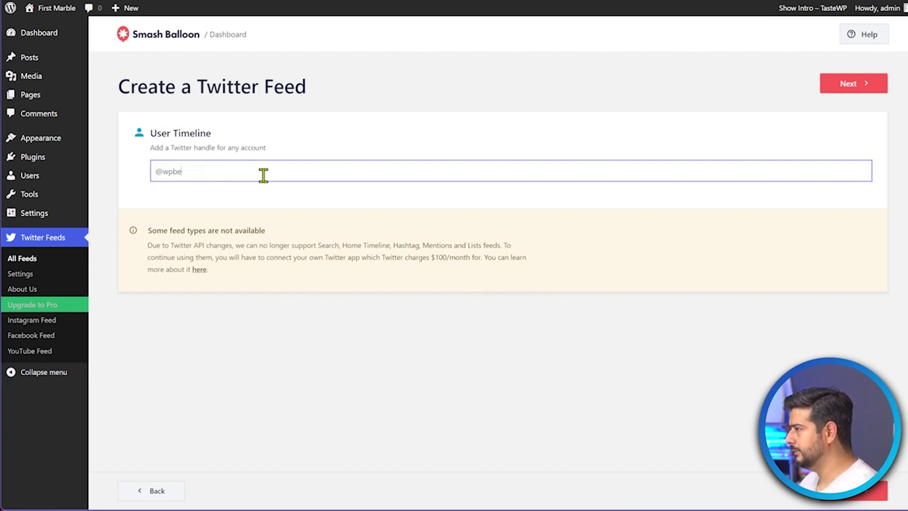
key("BackSpace")
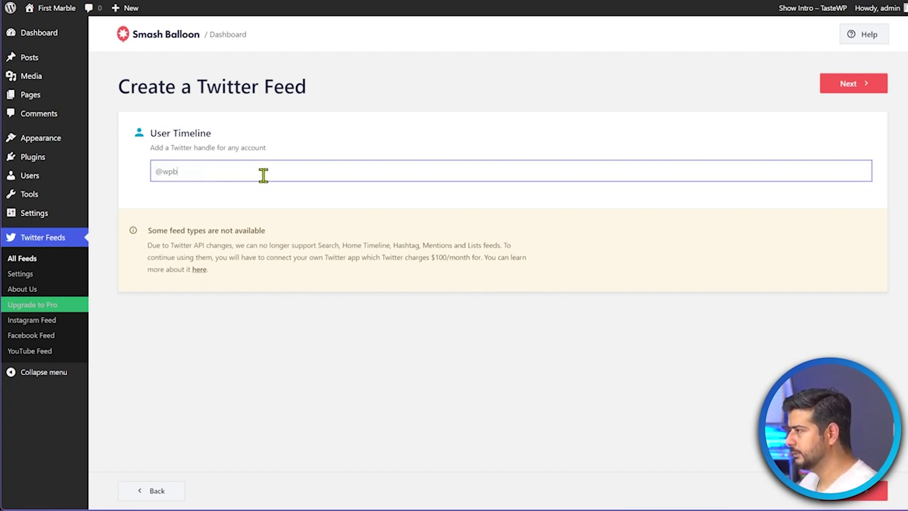
type("beginner")
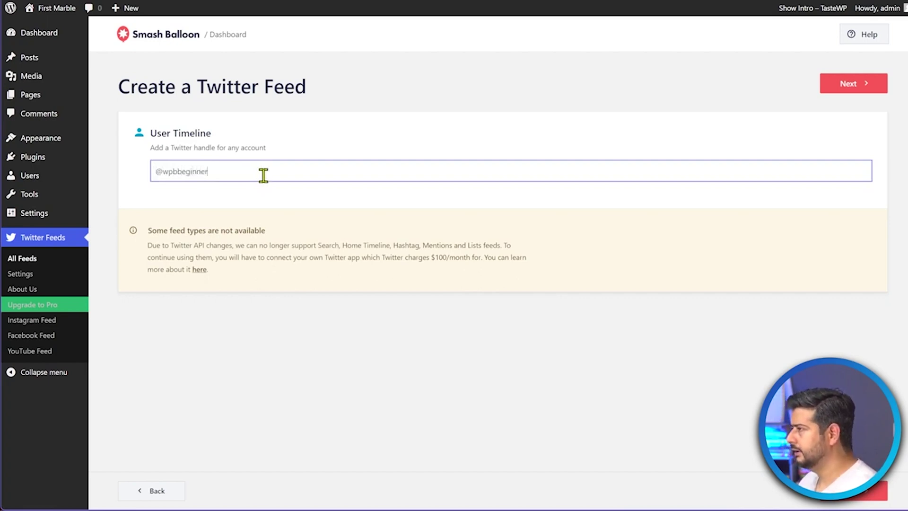
key("Delete")
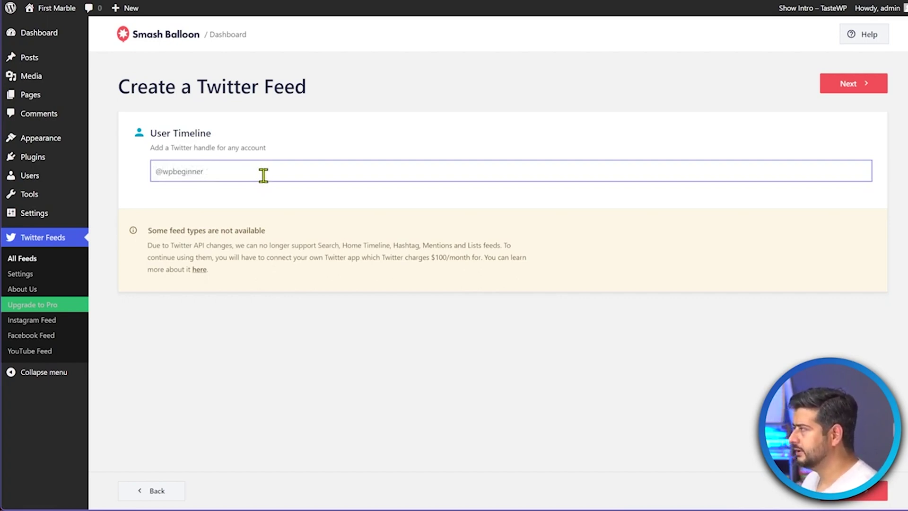
left_click(231, 176)
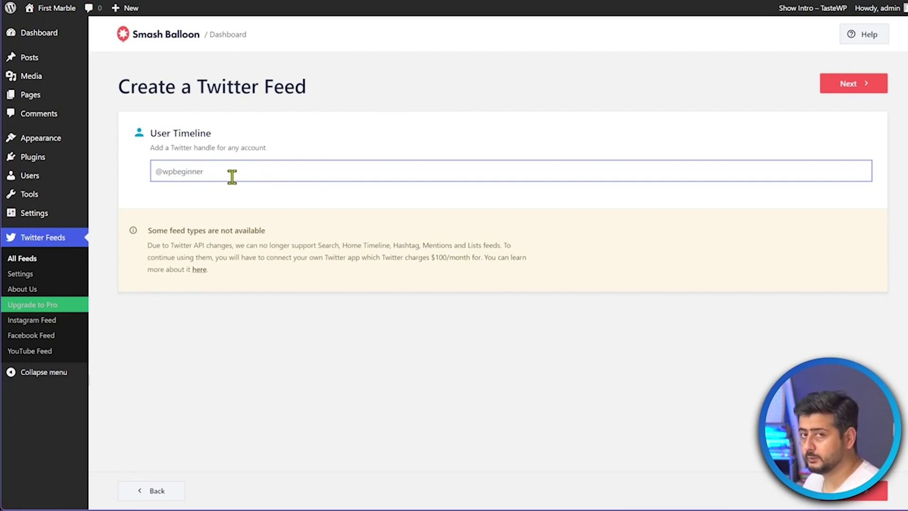
left_click(834, 88)
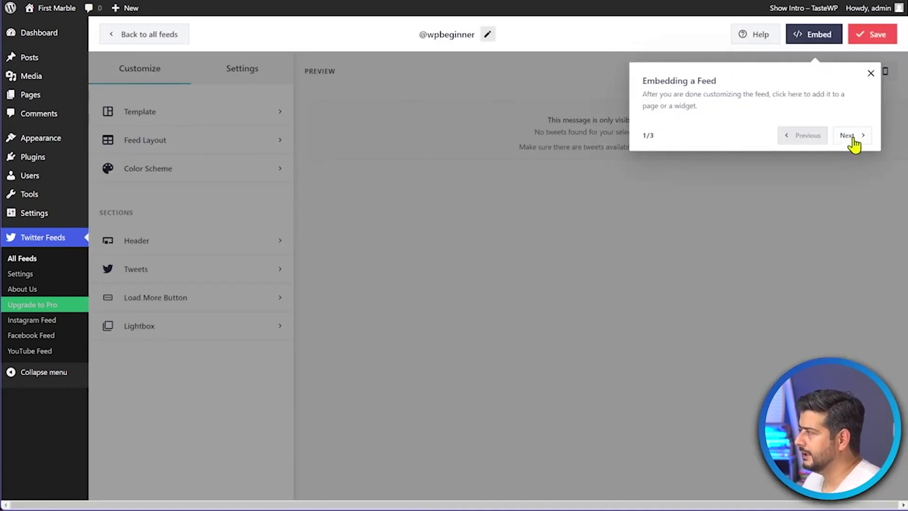
left_click(870, 75)
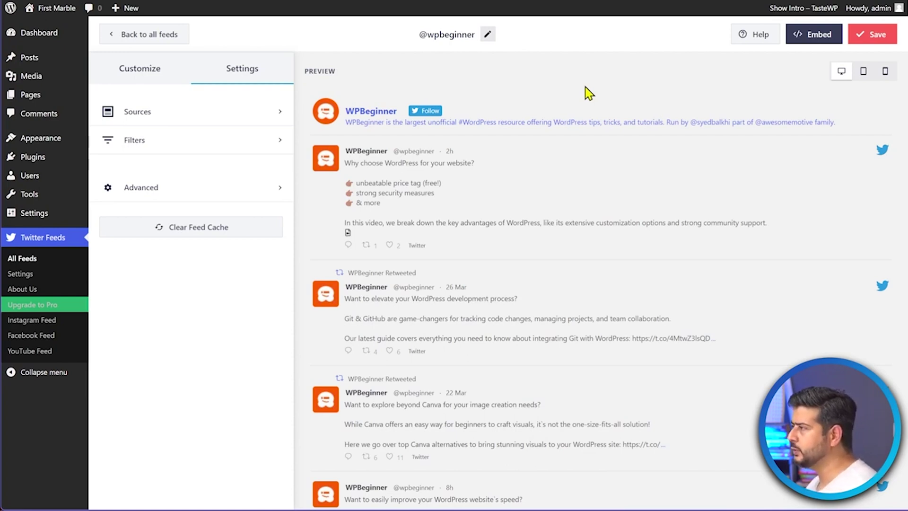
Step: Look at the feed's customization options and its editable name
left_click(132, 71)
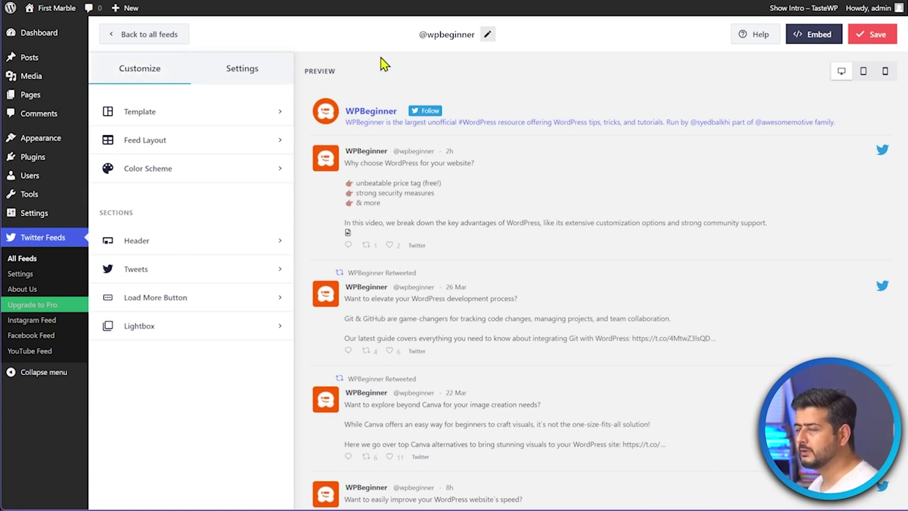
left_click(487, 34)
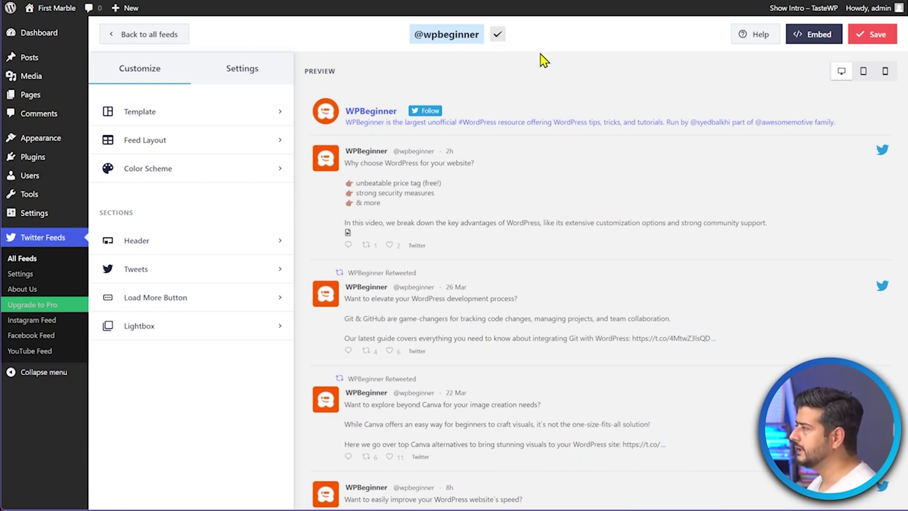
left_click(497, 35)
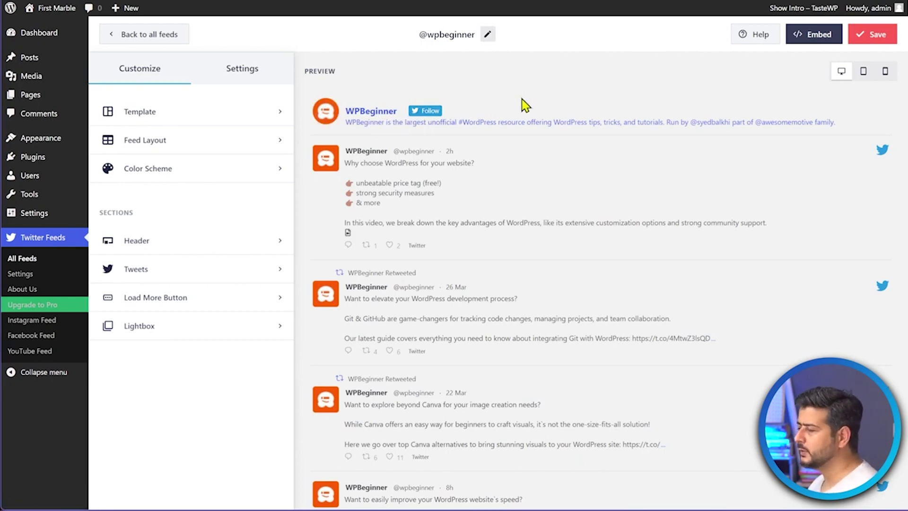
Step: Examine the feed's source settings and close the source editor without updating it
left_click(243, 69)
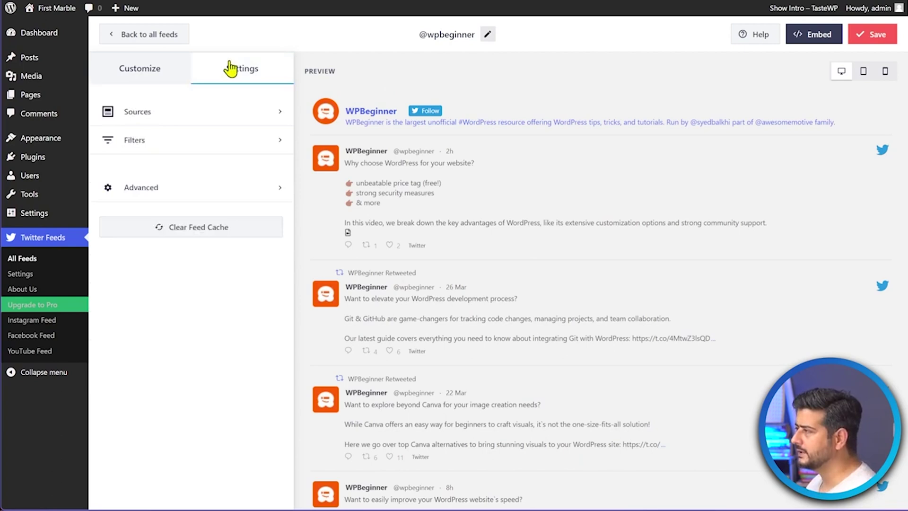
left_click(173, 121)
left_click(201, 211)
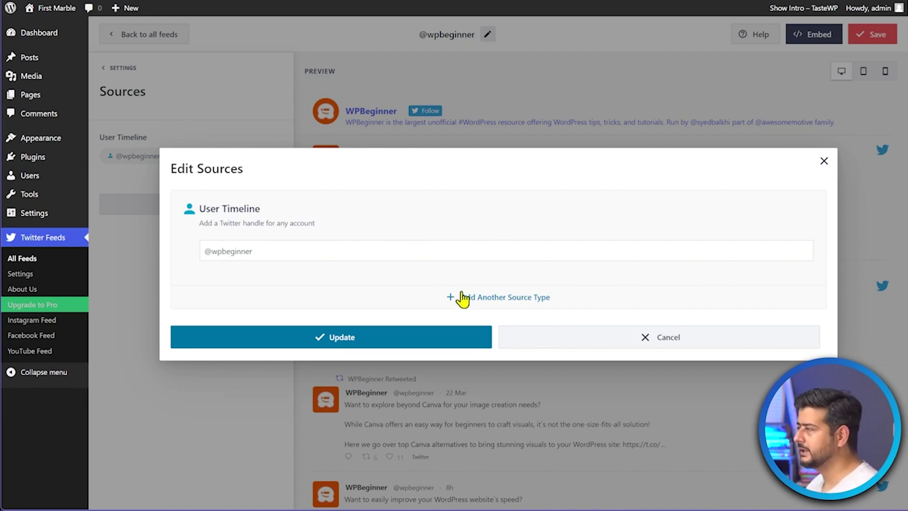
left_click(576, 340)
left_click(102, 71)
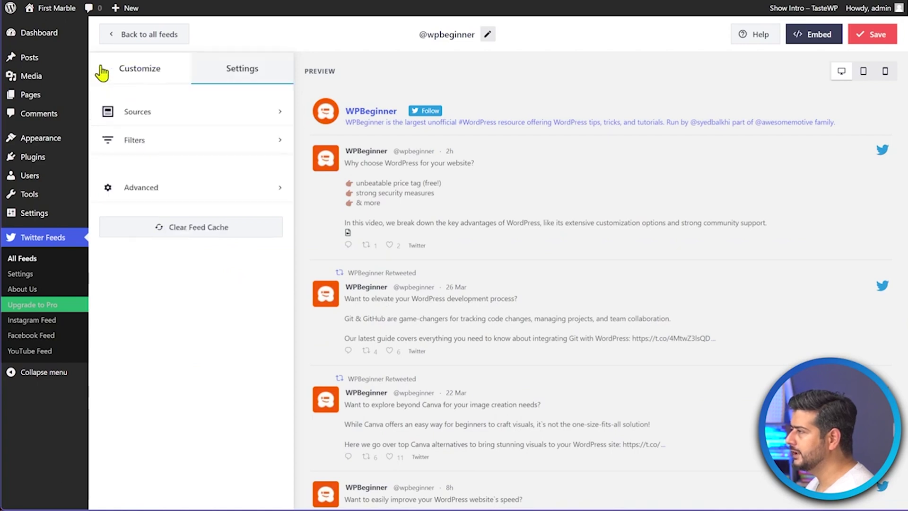
Step: Try the Masonry Cards and Simple Carousel templates for the feed, and apply the Default template
left_click(151, 74)
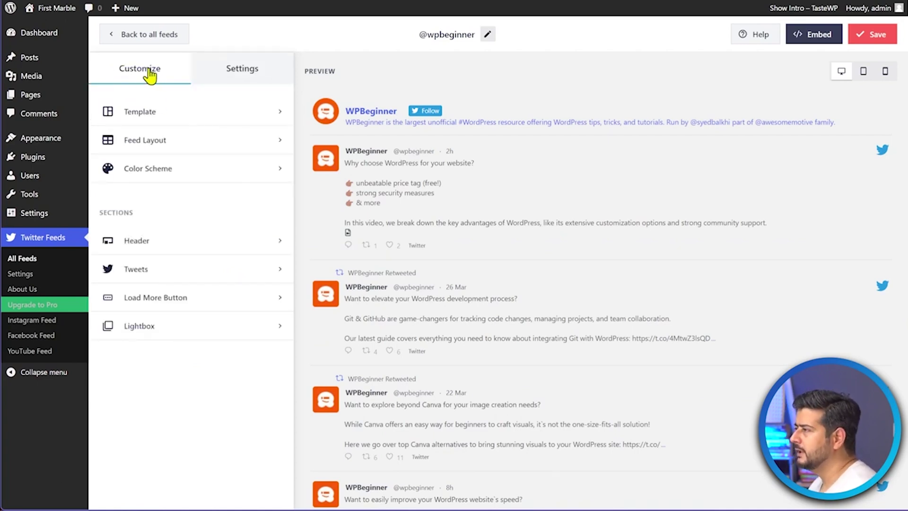
left_click(159, 120)
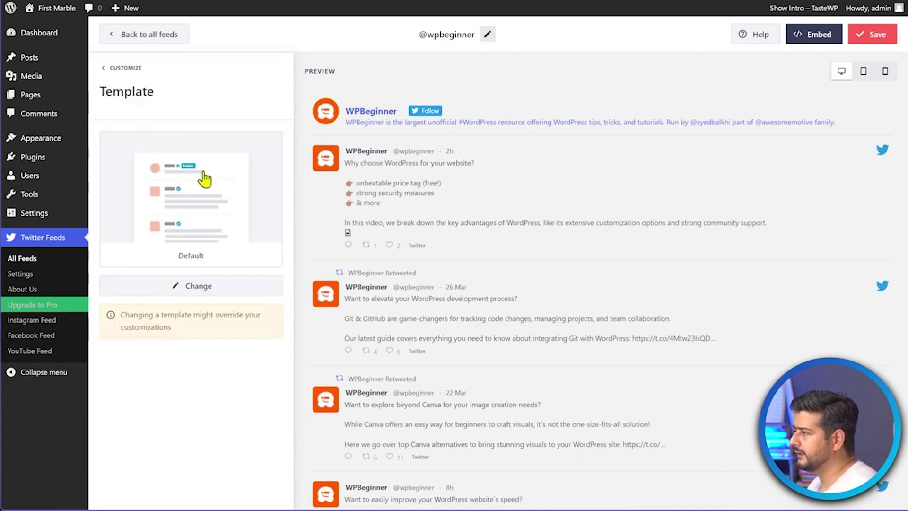
left_click(165, 186)
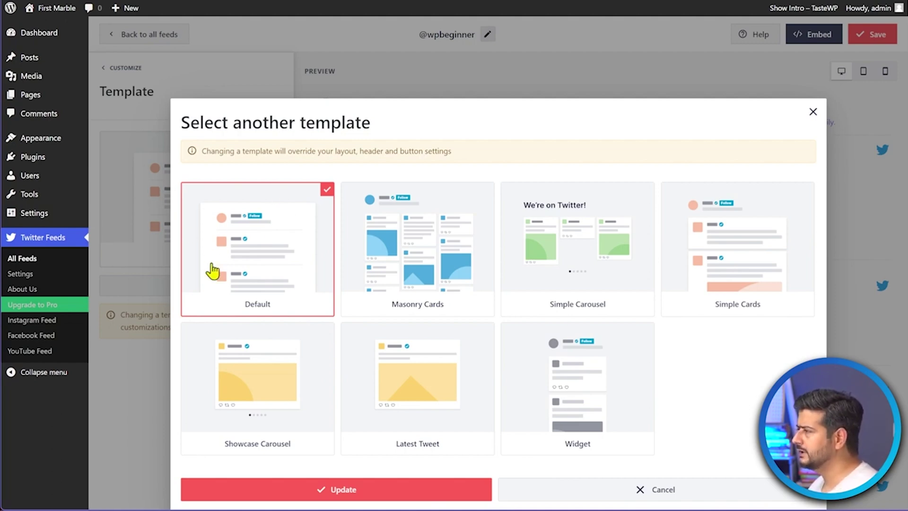
left_click(426, 269)
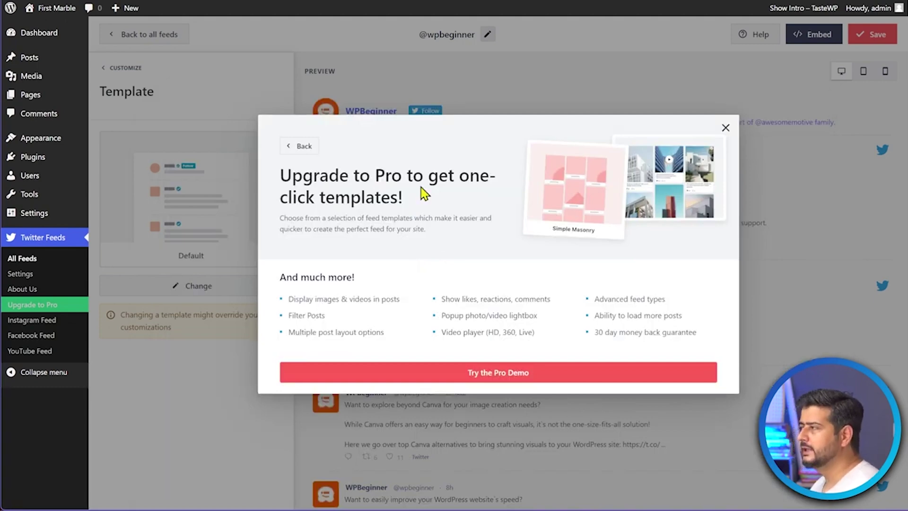
left_click(290, 146)
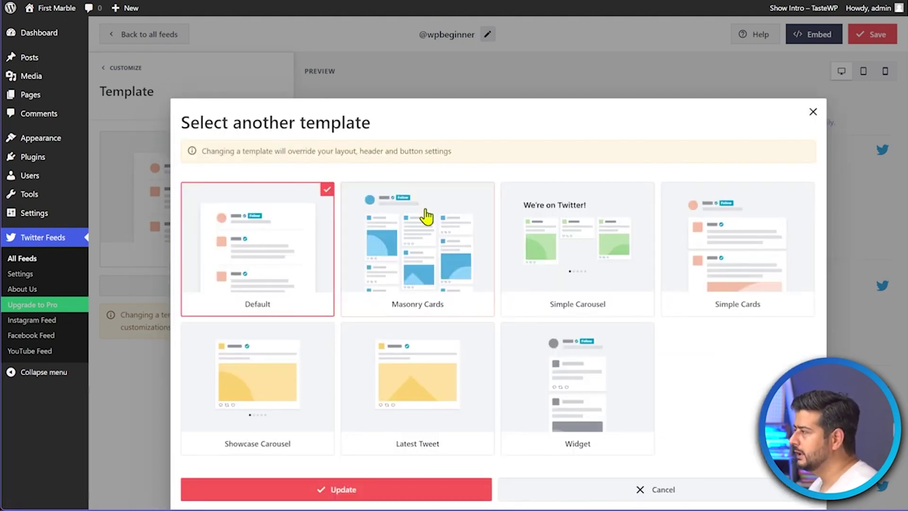
left_click(552, 245)
left_click(294, 149)
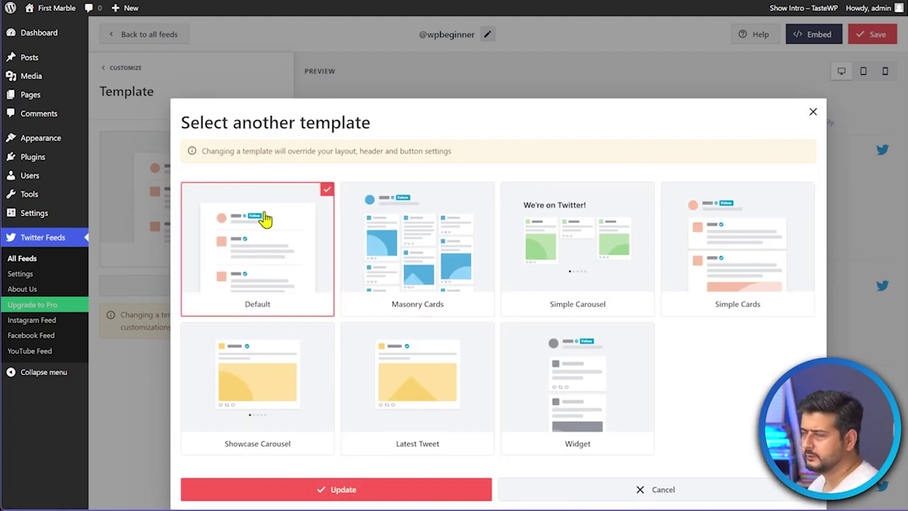
left_click(388, 489)
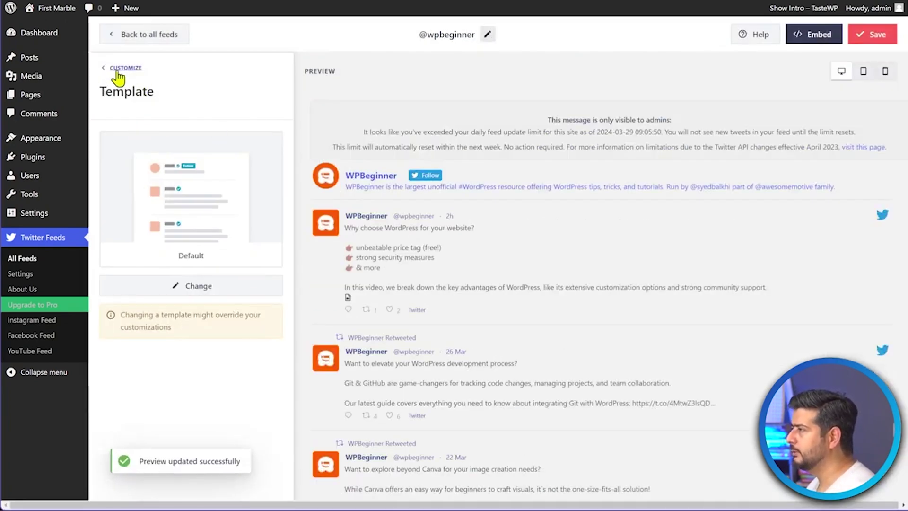
left_click(116, 68)
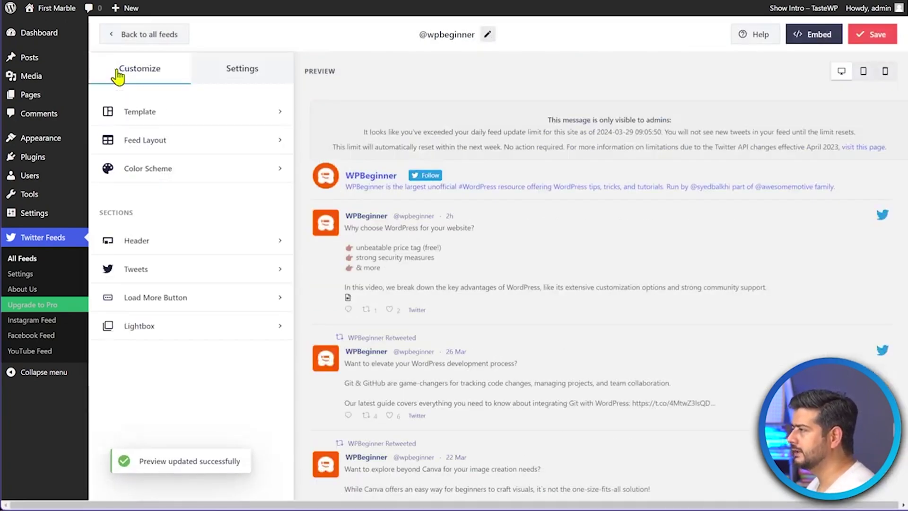
Step: Set the number of tweets to display to 10 in the feed layout and read the admin notice in the preview
left_click(182, 142)
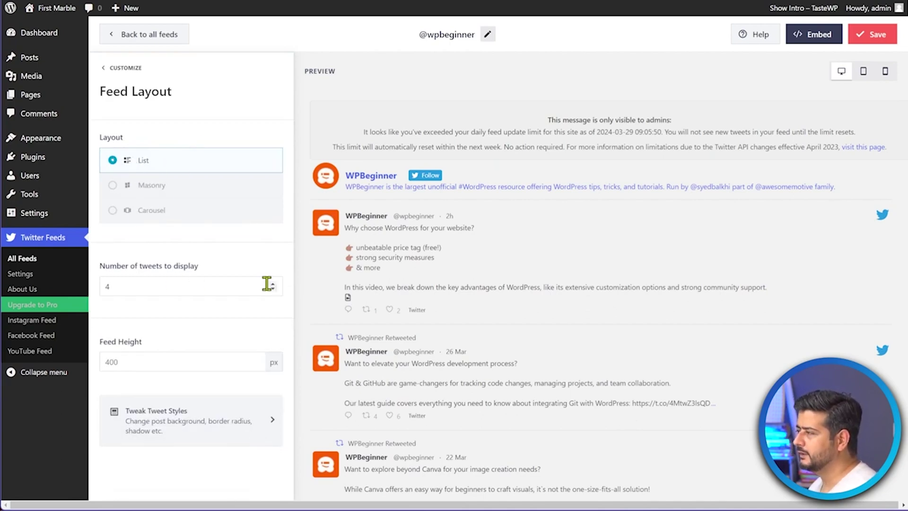
scroll(440, 291, "down", 5)
scroll(440, 291, "up", 5)
left_click(146, 288)
double_click(145, 287)
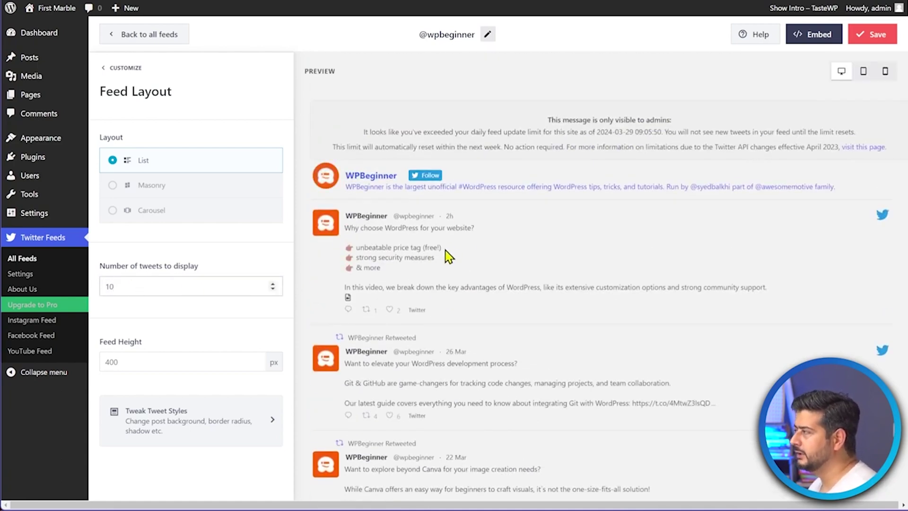
left_click(254, 274)
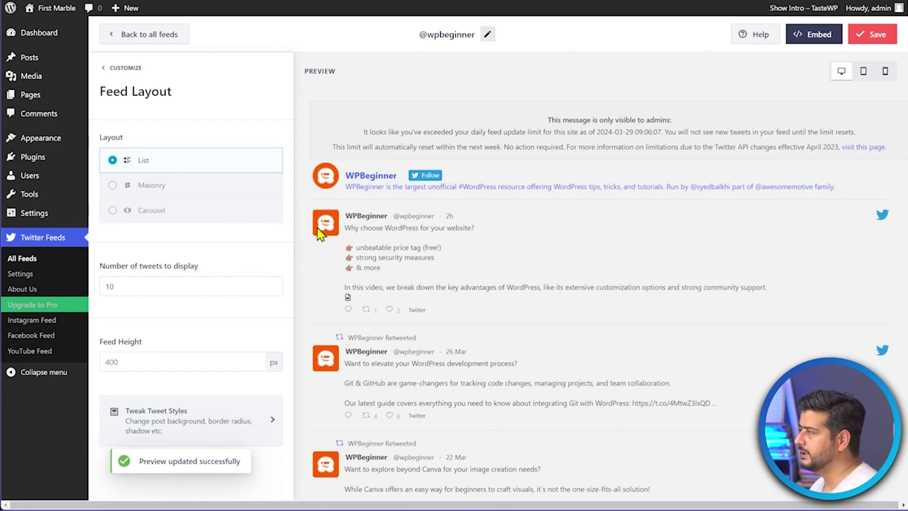
left_click_drag(376, 132, 779, 148)
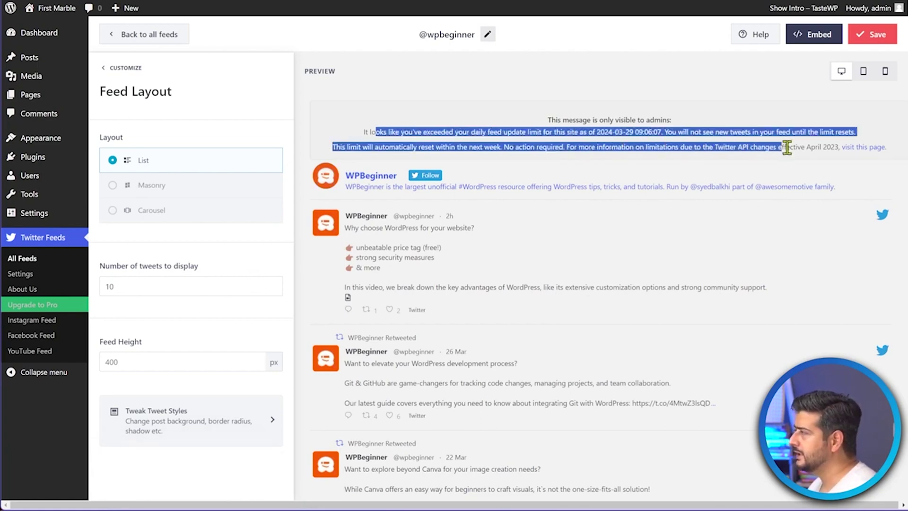
left_click(779, 148)
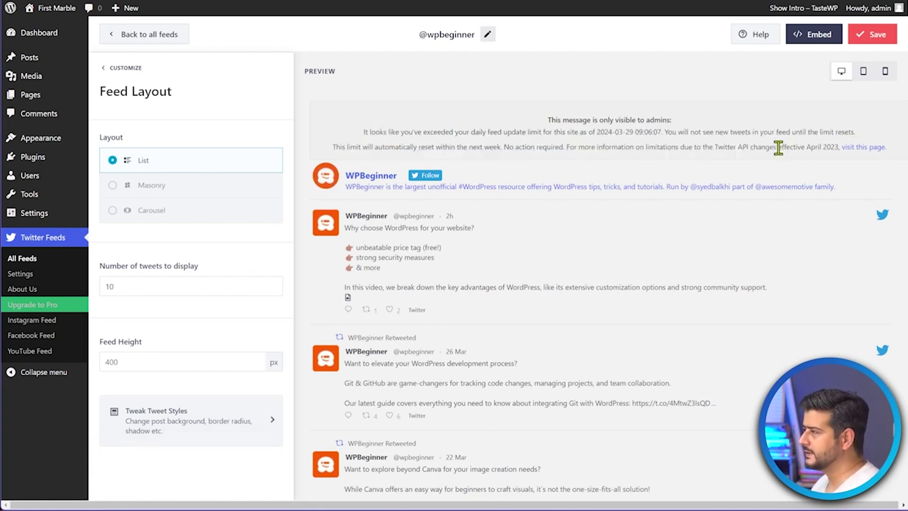
Step: Switch the feed to the Custom color scheme and set its text color to #0057FF
left_click(105, 68)
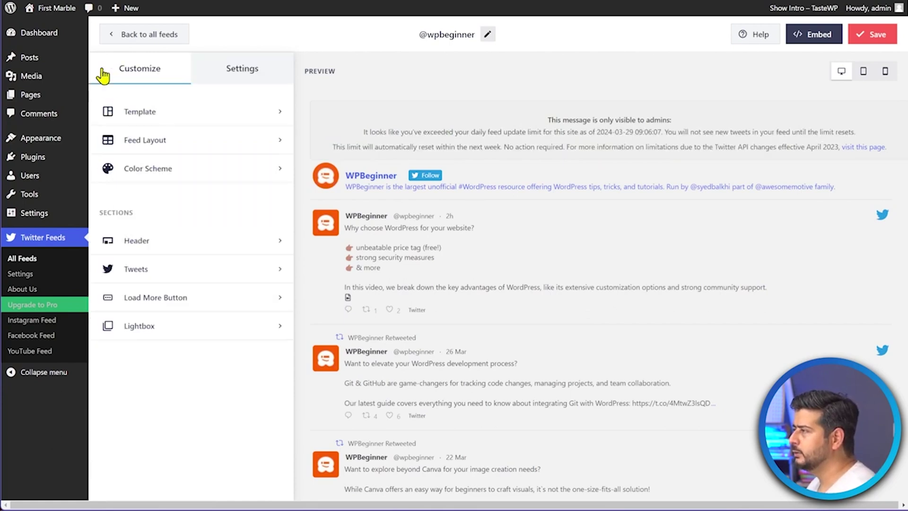
left_click(159, 170)
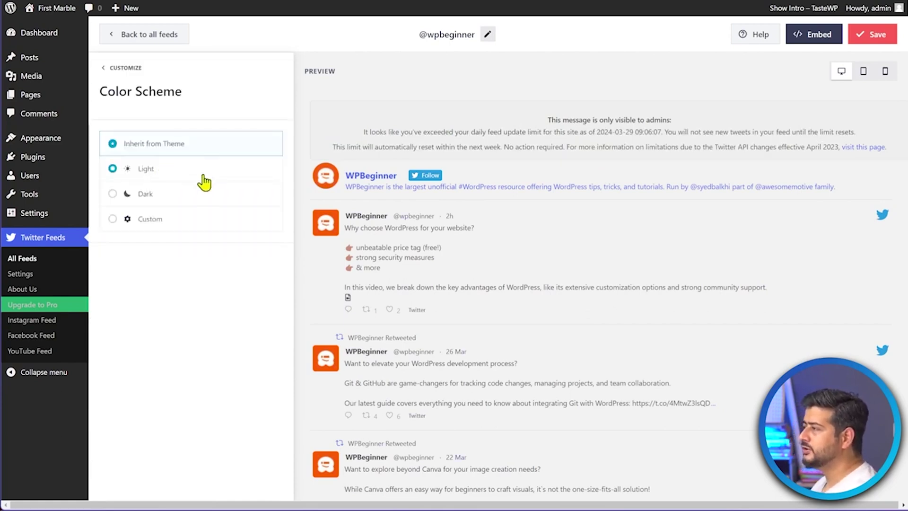
left_click(163, 203)
left_click(157, 221)
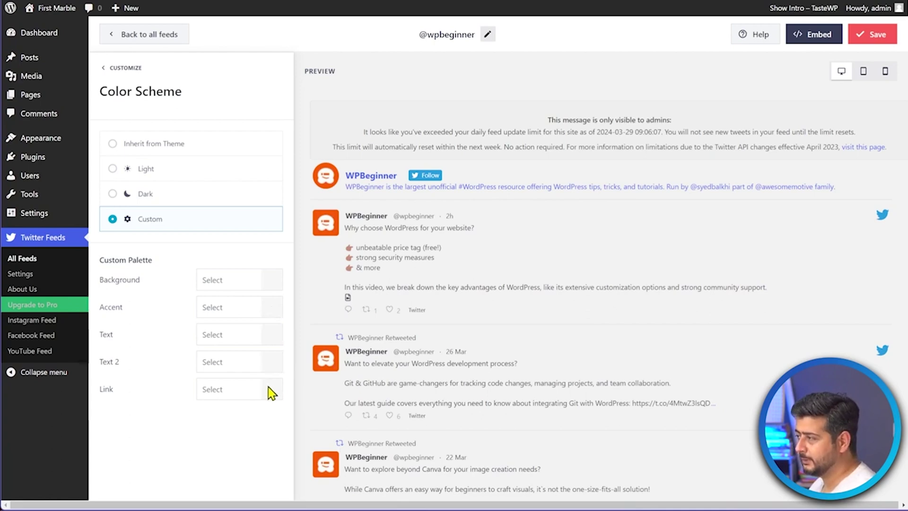
left_click(275, 336)
left_click_drag(203, 437, 215, 438)
left_click_drag(237, 401, 282, 359)
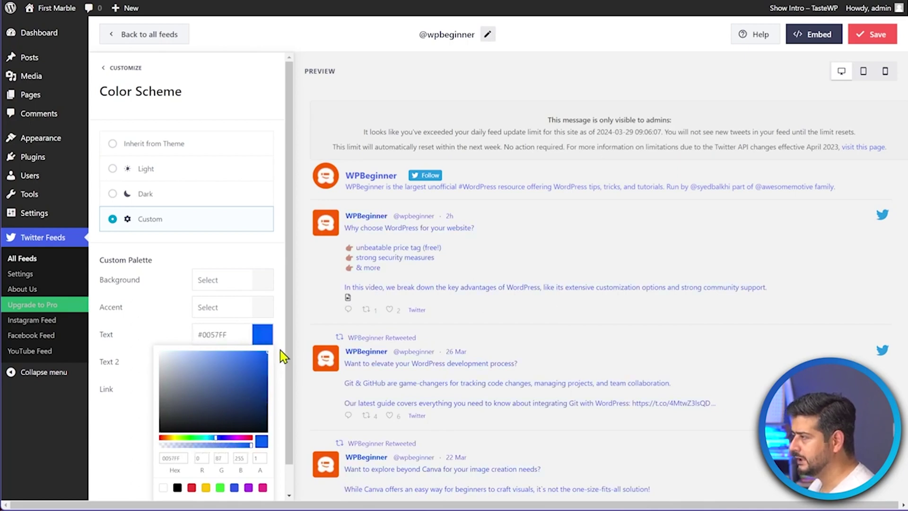
left_click(289, 355)
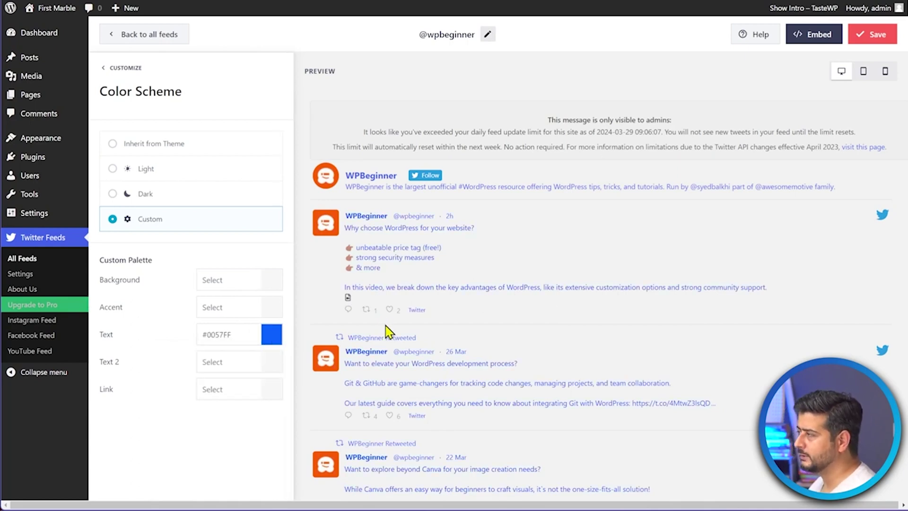
Step: Set the custom palette's background color to #FFFFFF and return to the customization options
left_click(272, 286)
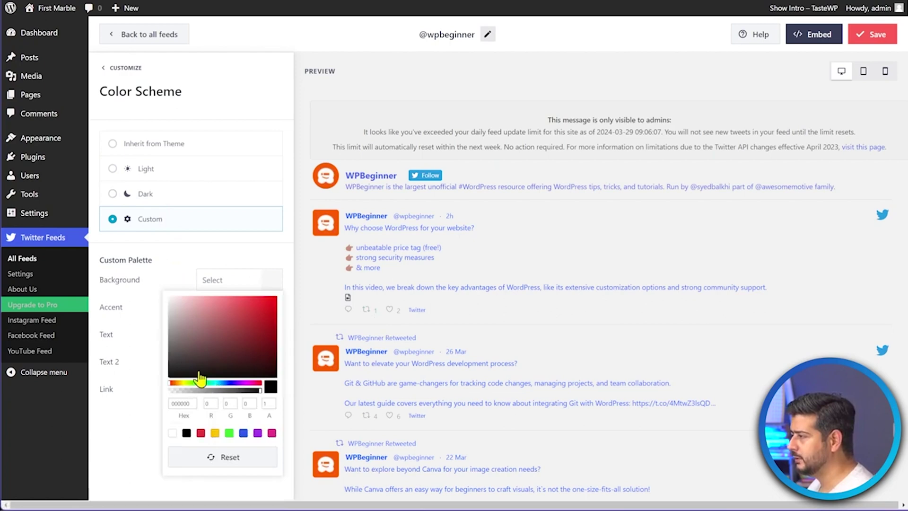
left_click_drag(178, 351, 158, 318)
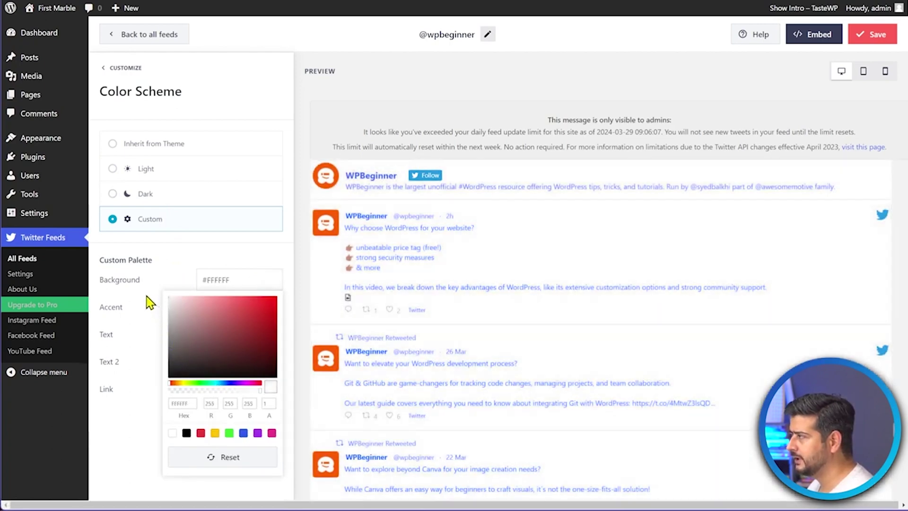
left_click(149, 303)
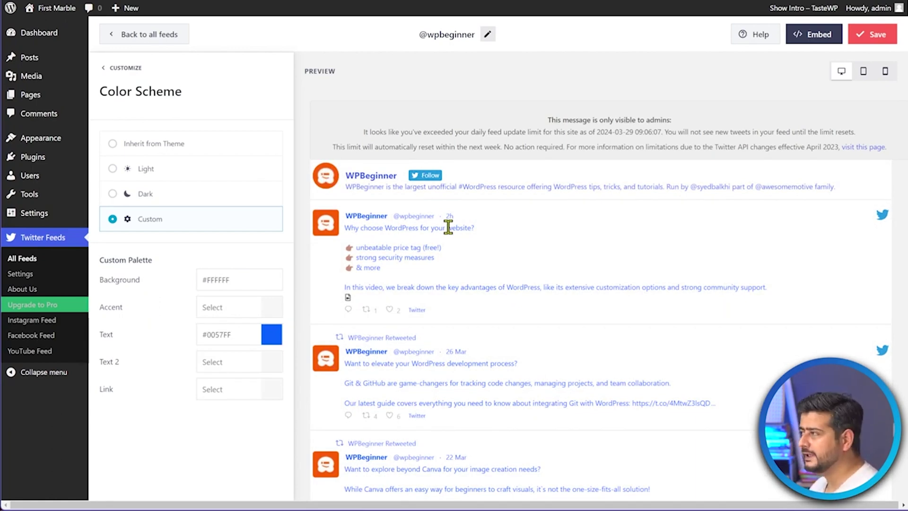
left_click(121, 71)
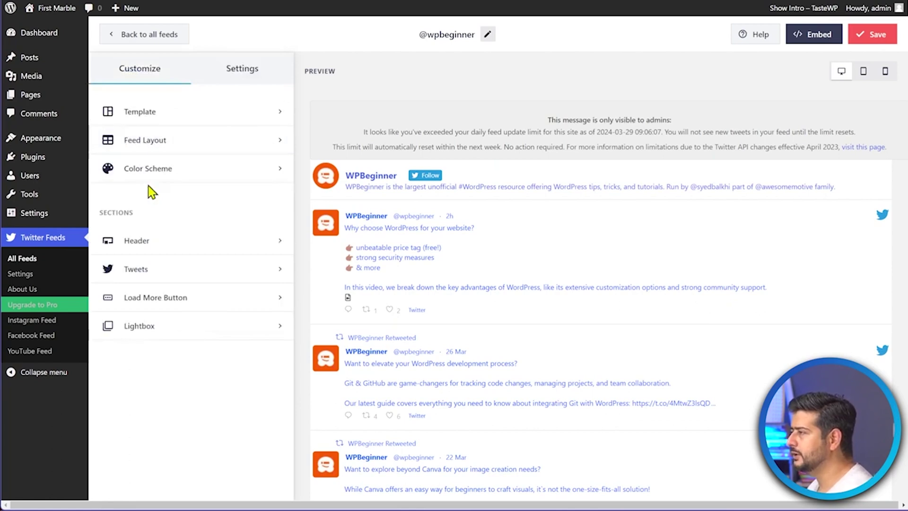
Step: Disable the feed header and enable it again
left_click(178, 246)
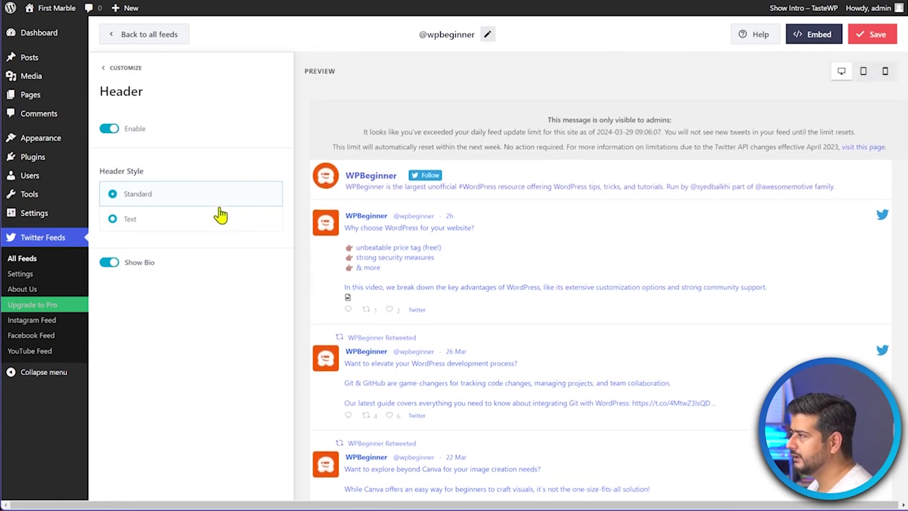
left_click(111, 132)
left_click(112, 131)
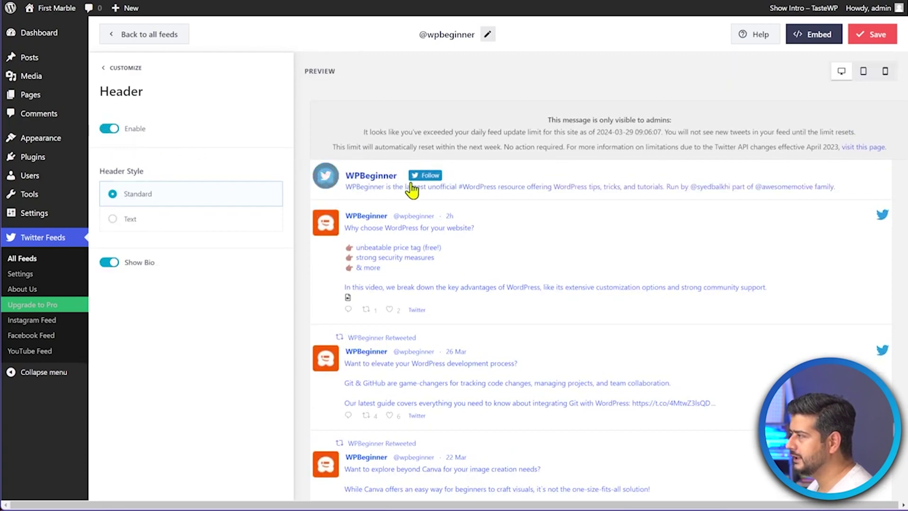
Step: Try the Text header style with the text "Follow us on Twitter" and switch back to the Standard header
left_click(116, 227)
left_click_drag(165, 292, 103, 293)
type("Fo")
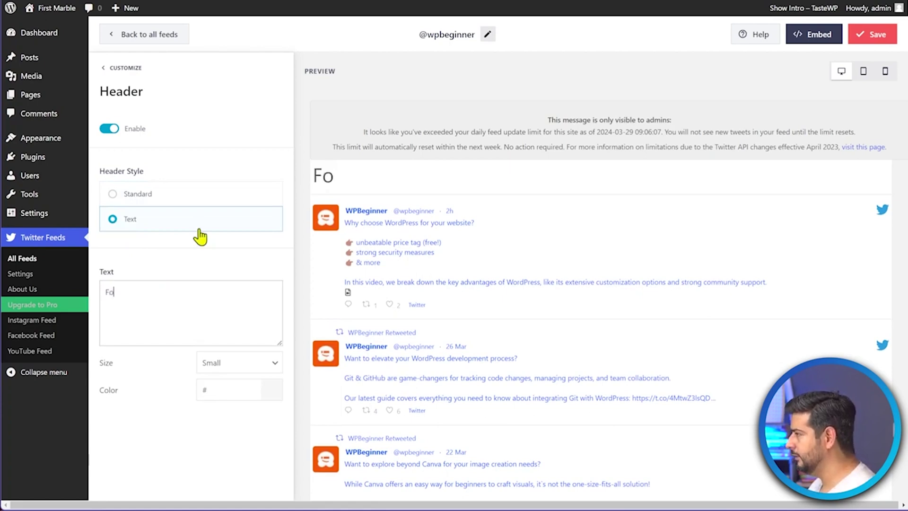
type("llow us on")
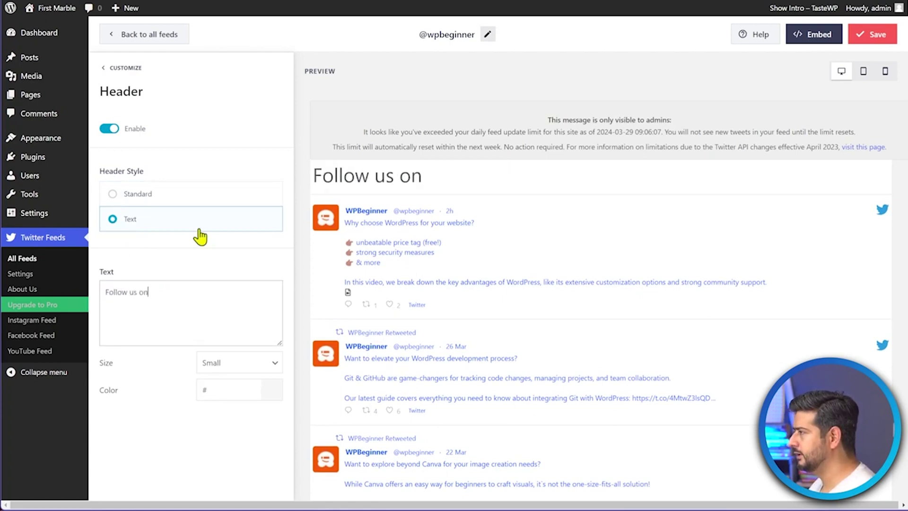
type(" Twitter")
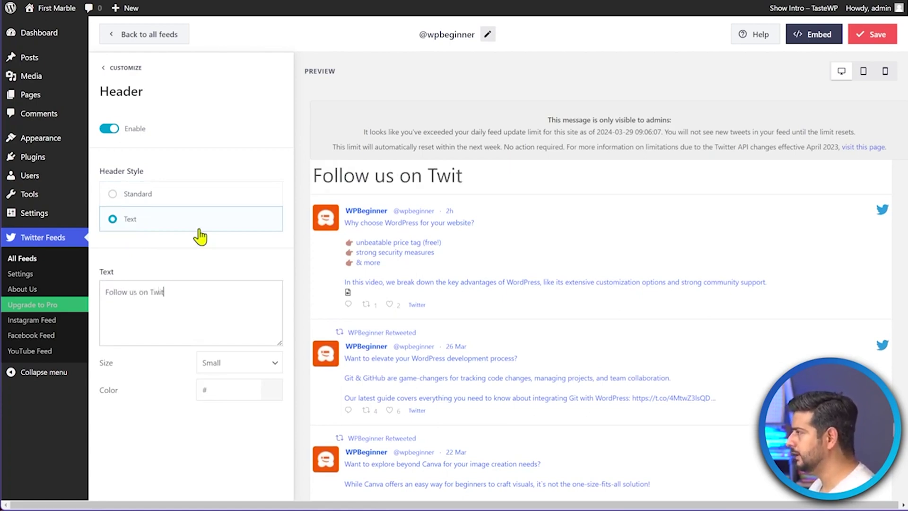
left_click(112, 194)
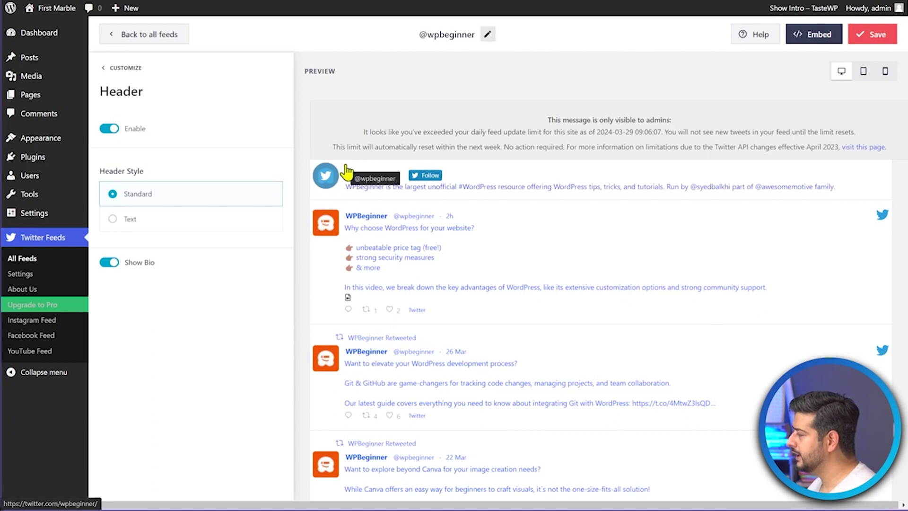
left_click(105, 68)
Step: Set the divider thickness in the tweet style to 3 px
left_click(171, 271)
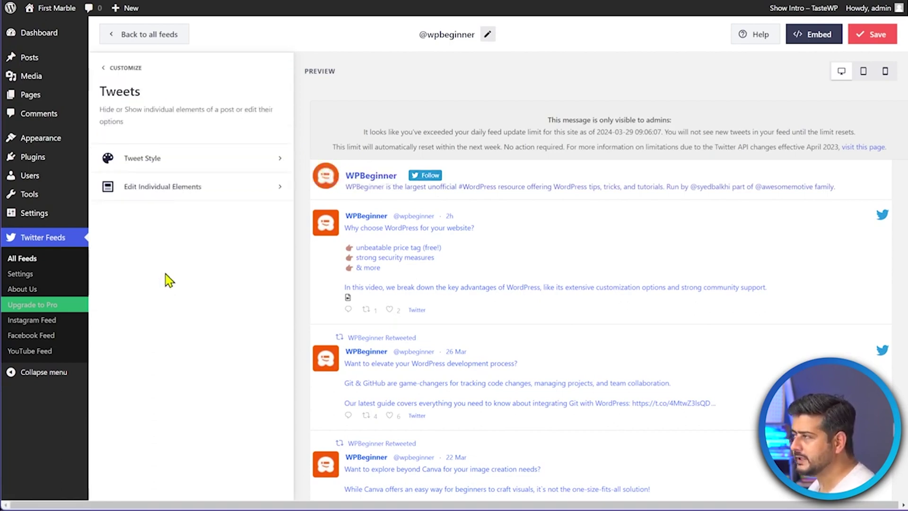
left_click(178, 163)
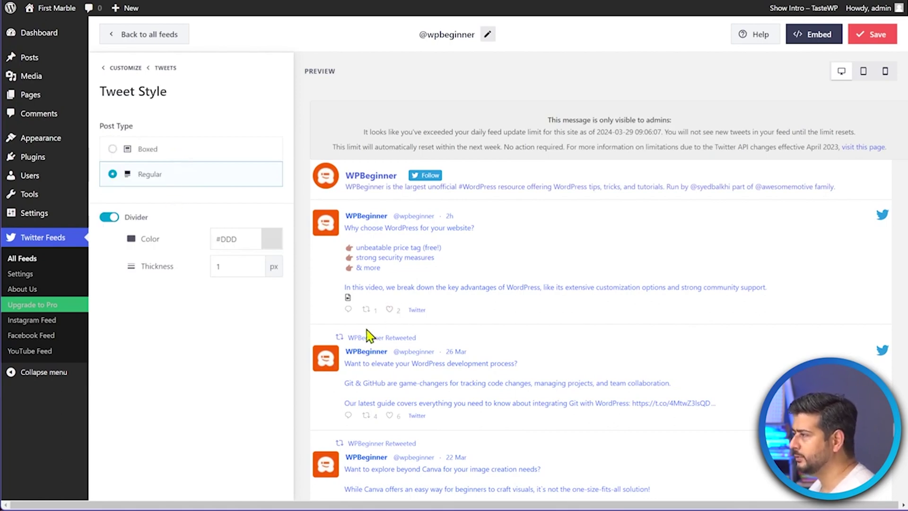
left_click_drag(240, 265, 211, 261)
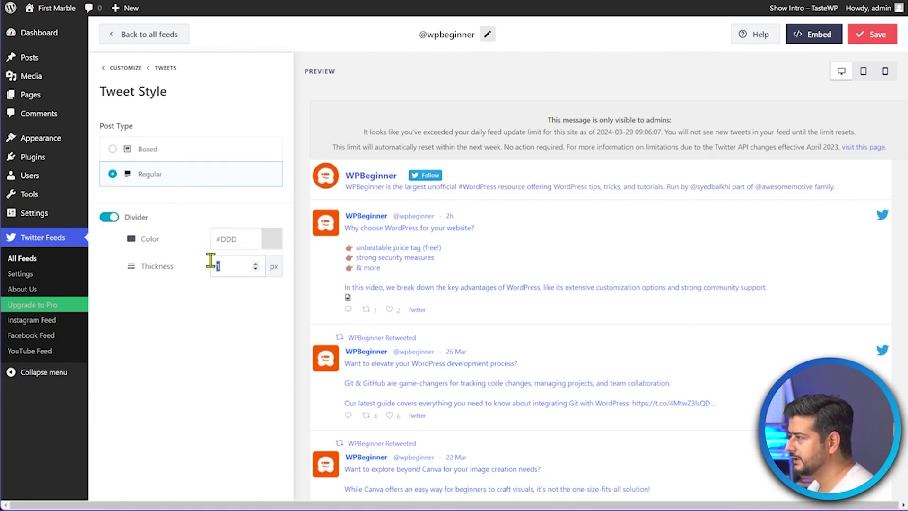
type("3")
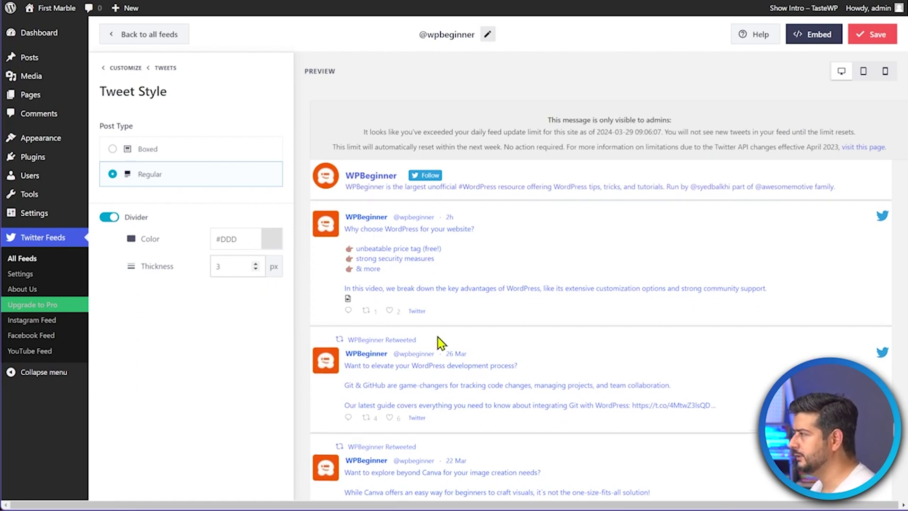
left_click(135, 68)
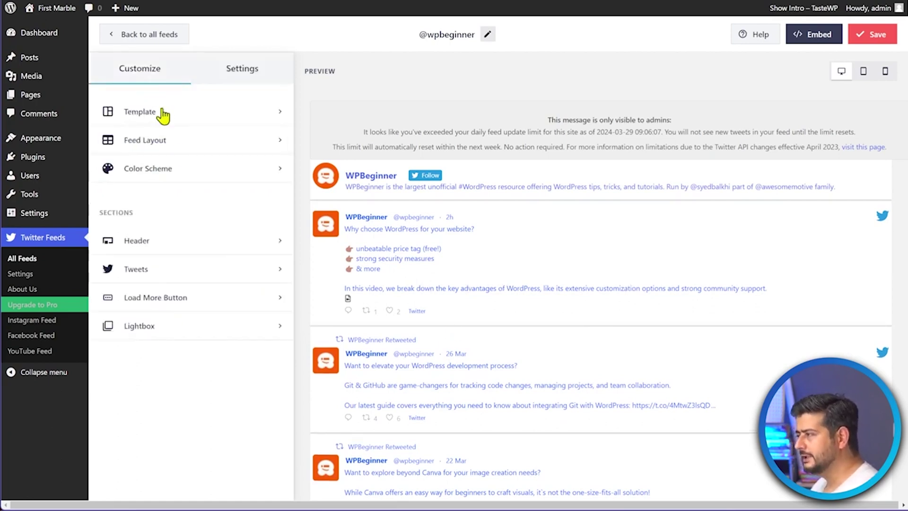
Step: Examine the Load More Button settings, the end of the feed preview and the Lightbox option
scroll(557, 310, "down", 15)
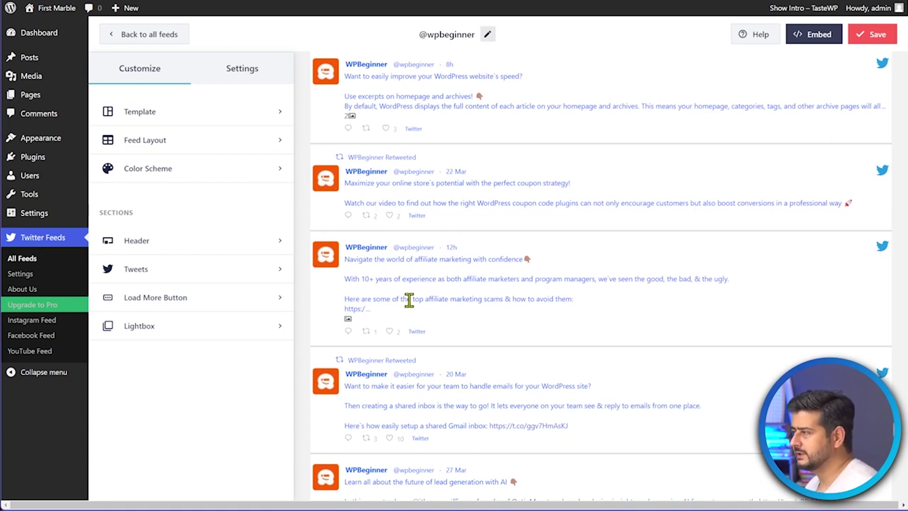
left_click(192, 297)
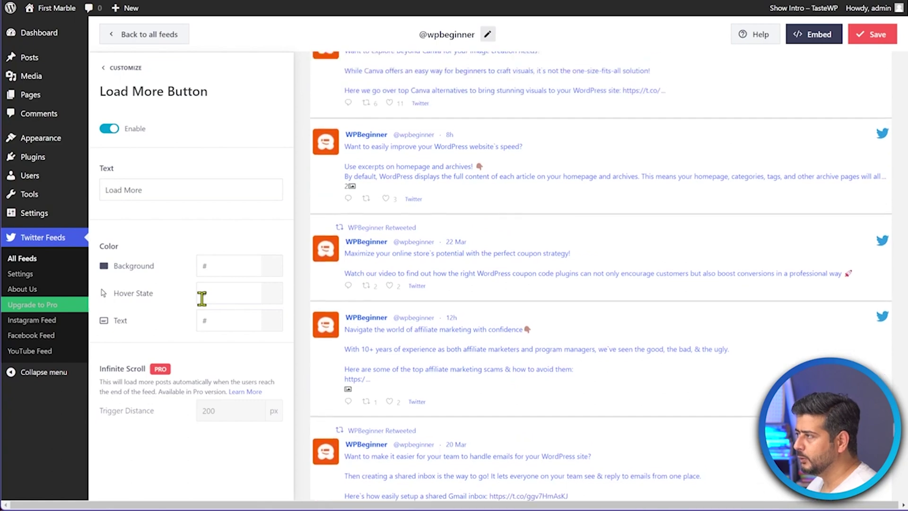
scroll(395, 318, "down", 3)
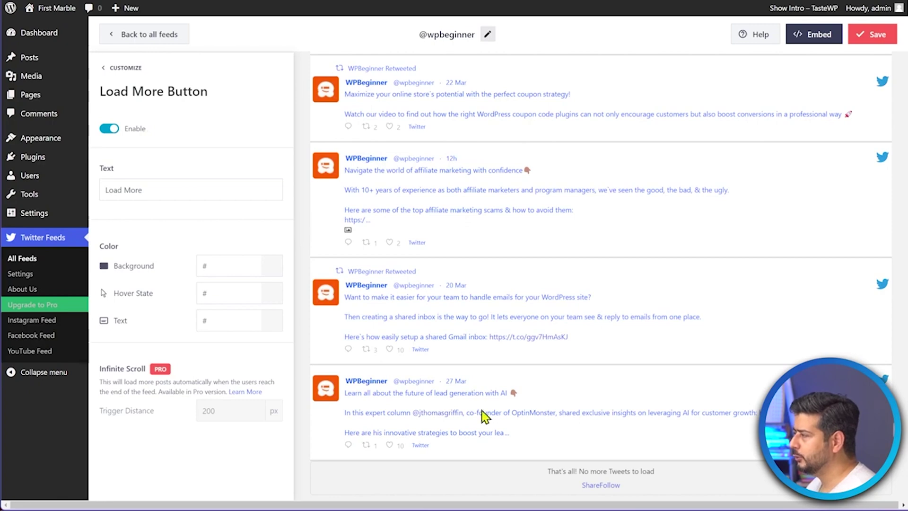
scroll(525, 426, "up", 2)
scroll(526, 373, "down", 2)
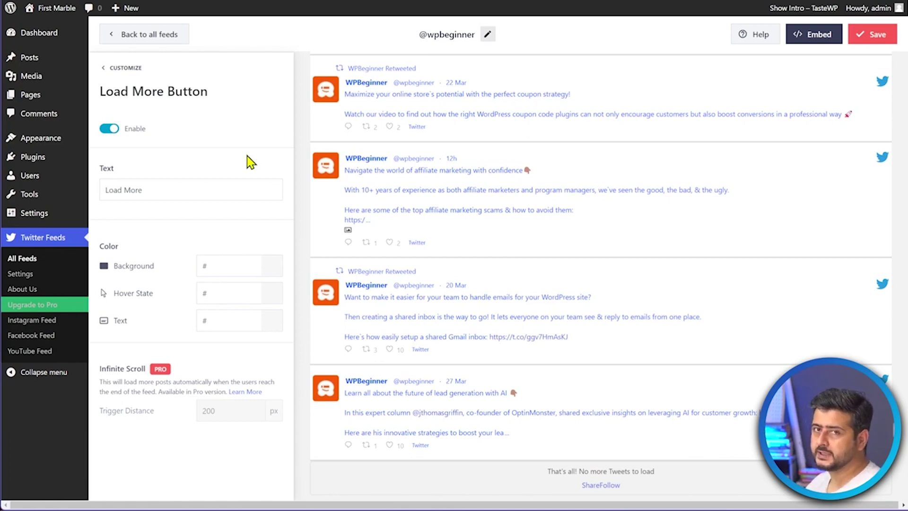
left_click(121, 68)
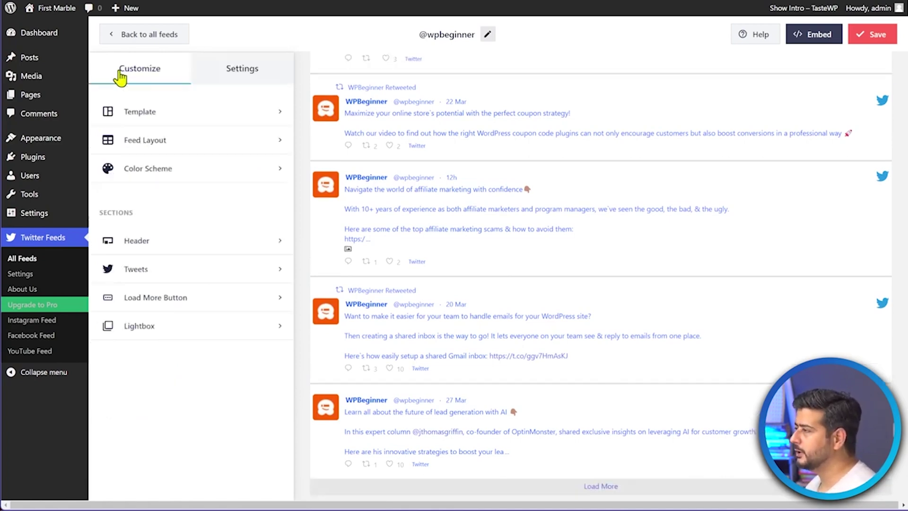
left_click(160, 324)
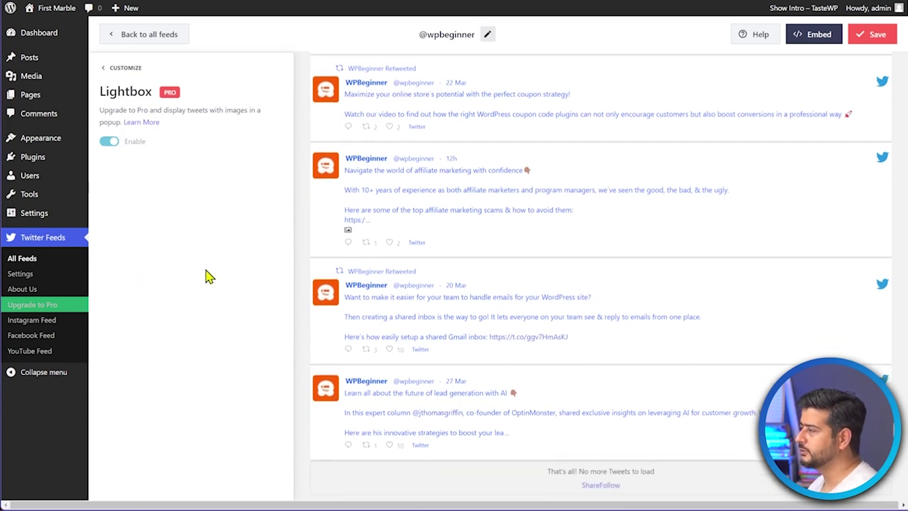
scroll(482, 288, "up", 5)
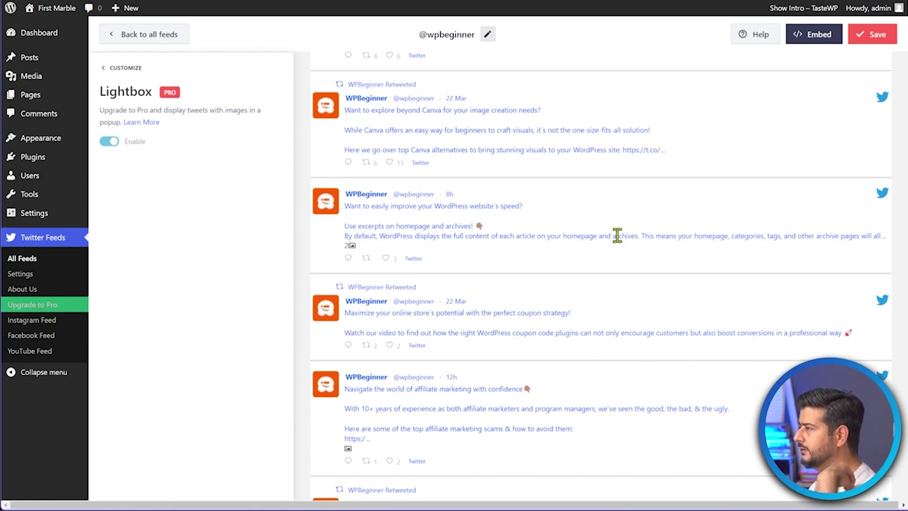
left_click(136, 68)
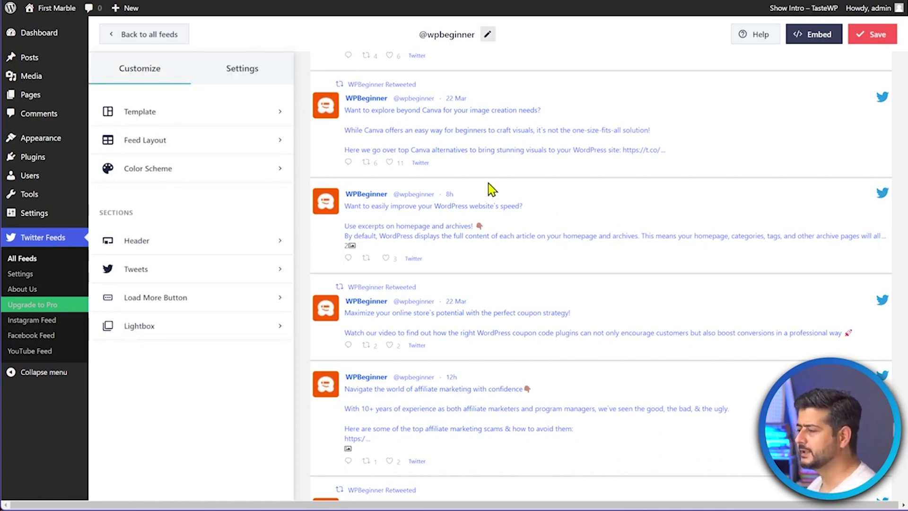
Step: Examine the feed's source settings and tweet filter options, staying in the feed editor
left_click(243, 74)
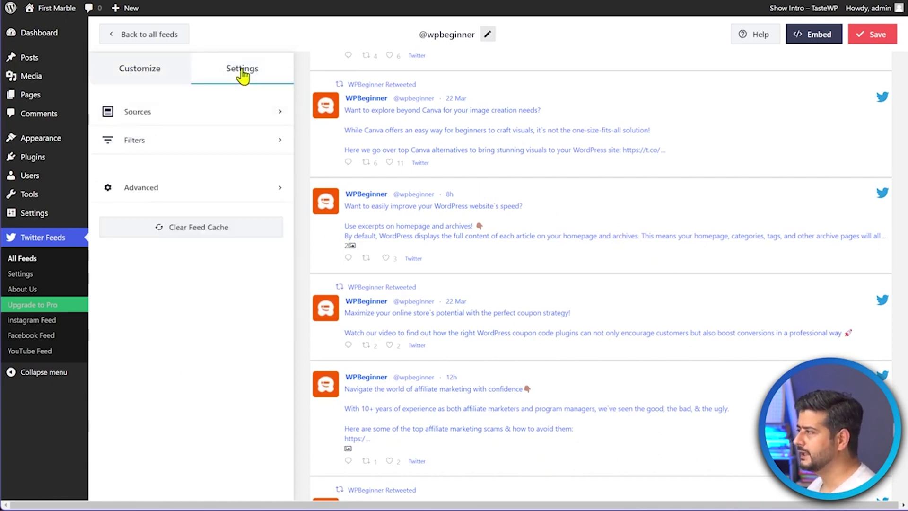
left_click(188, 116)
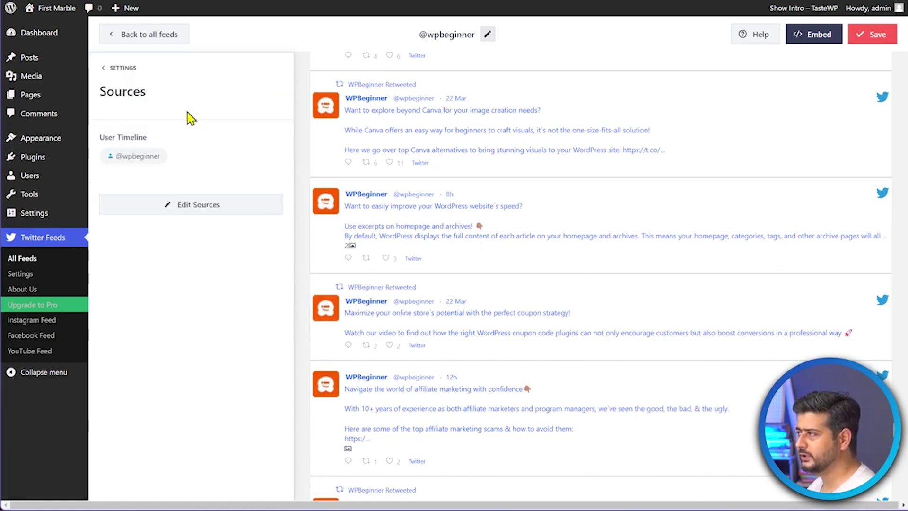
left_click(114, 72)
left_click(152, 143)
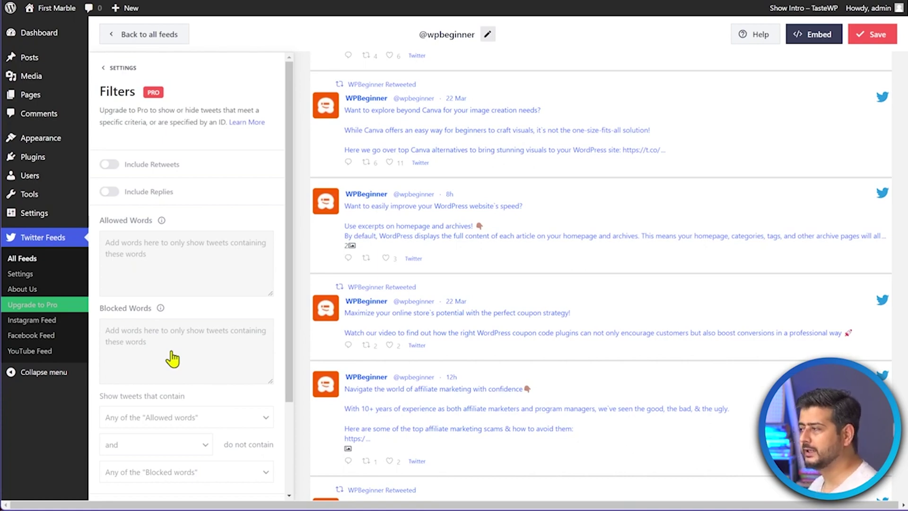
scroll(173, 359, "down", 3)
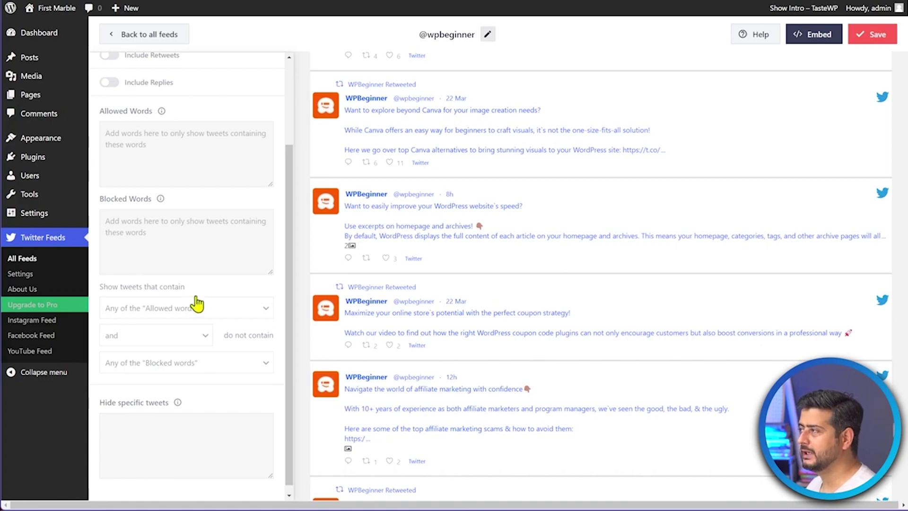
scroll(197, 300, "up", 2)
left_click(116, 35)
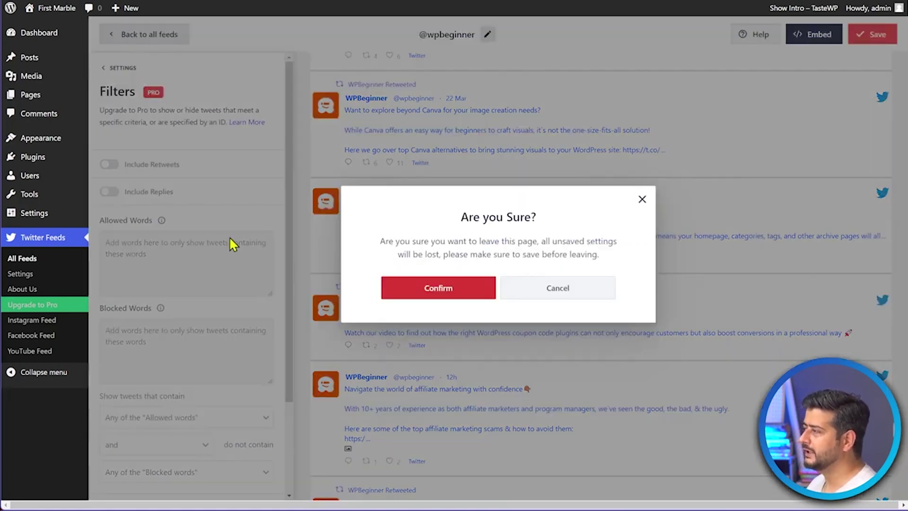
left_click(554, 291)
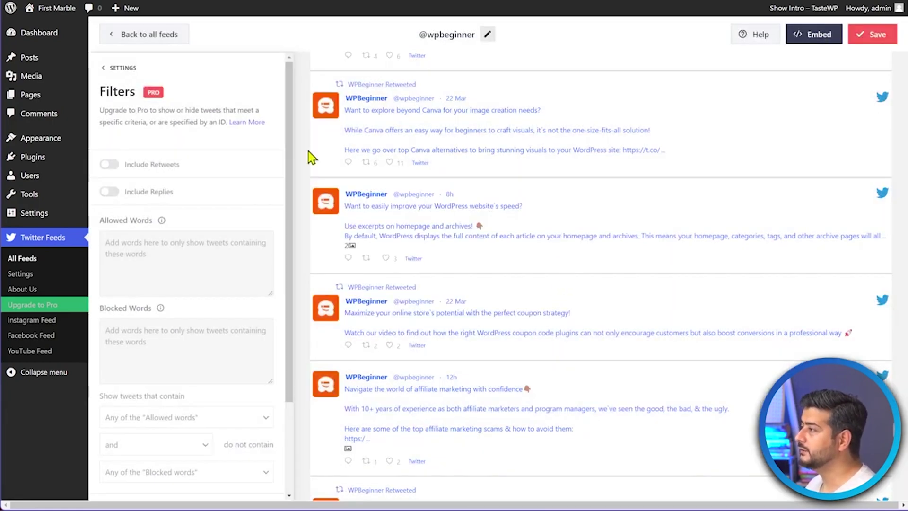
left_click(118, 67)
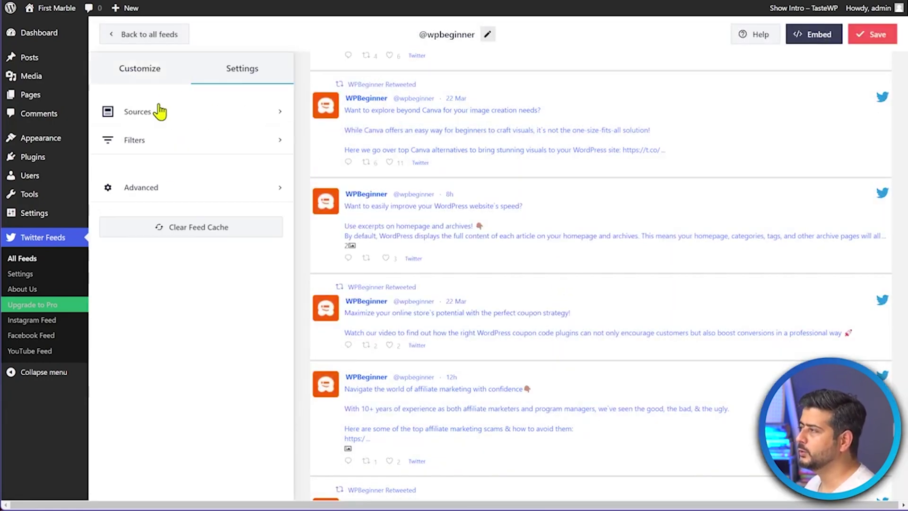
Step: Examine the feed's Advanced settings and return to its customization options
left_click(194, 189)
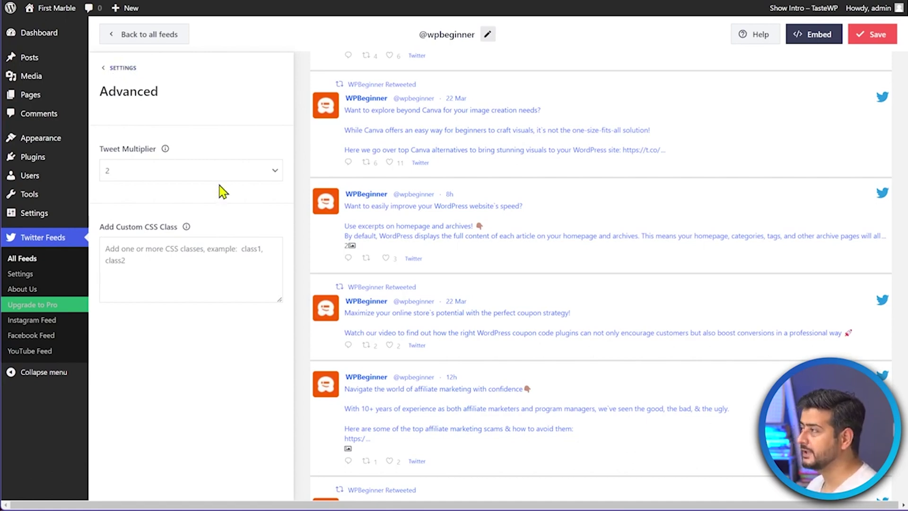
left_click(115, 71)
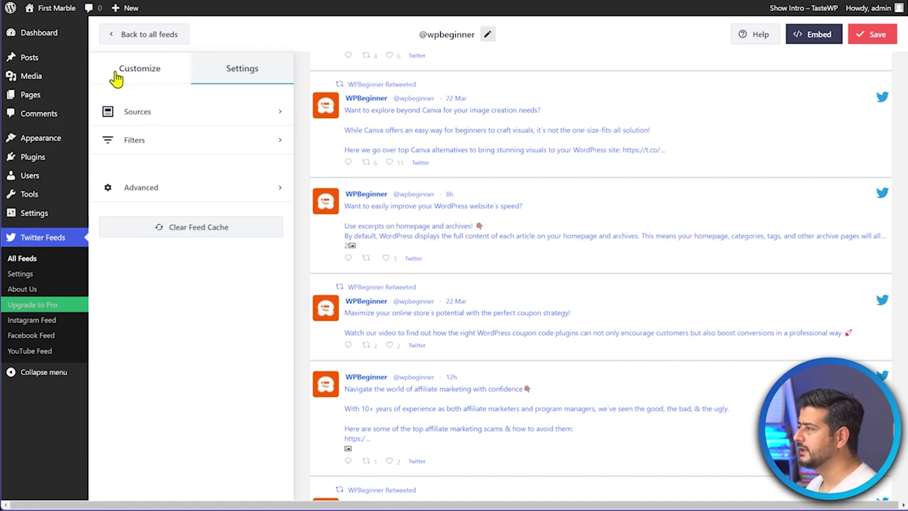
left_click(170, 80)
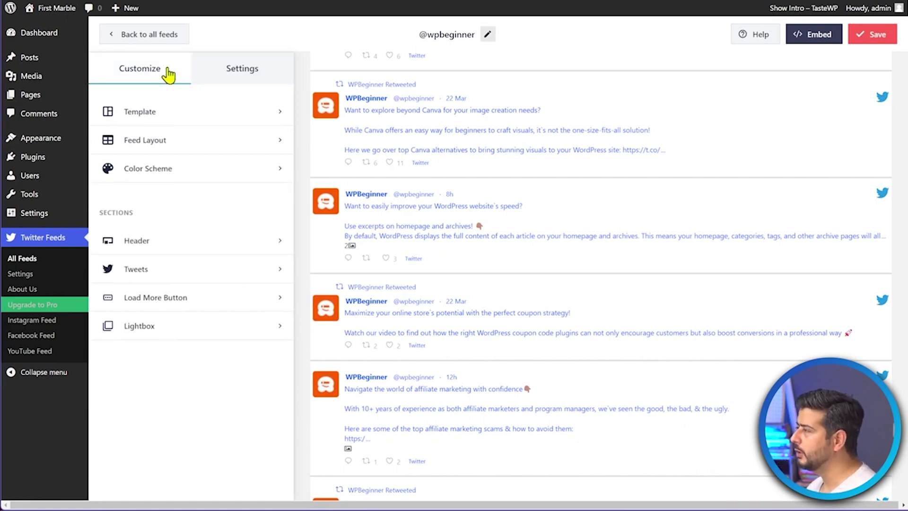
scroll(517, 152, "up", 6)
left_click(878, 38)
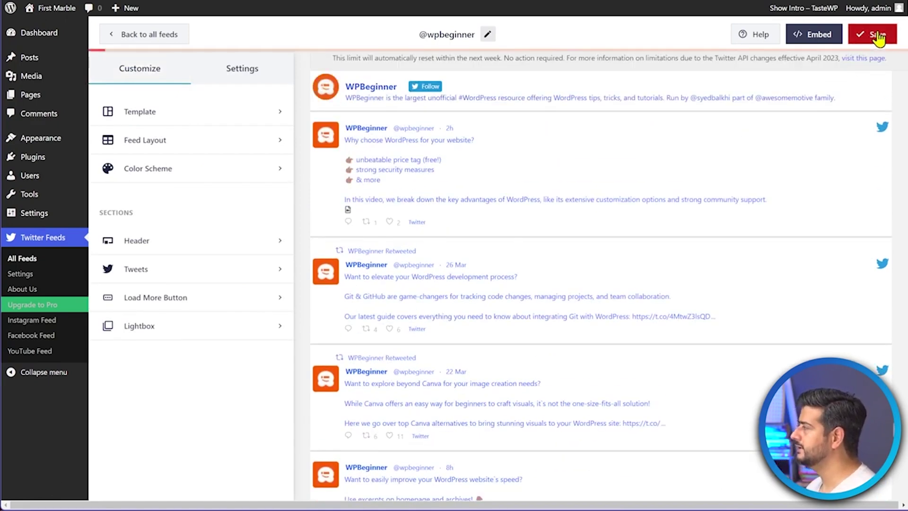
scroll(708, 269, "up", 2)
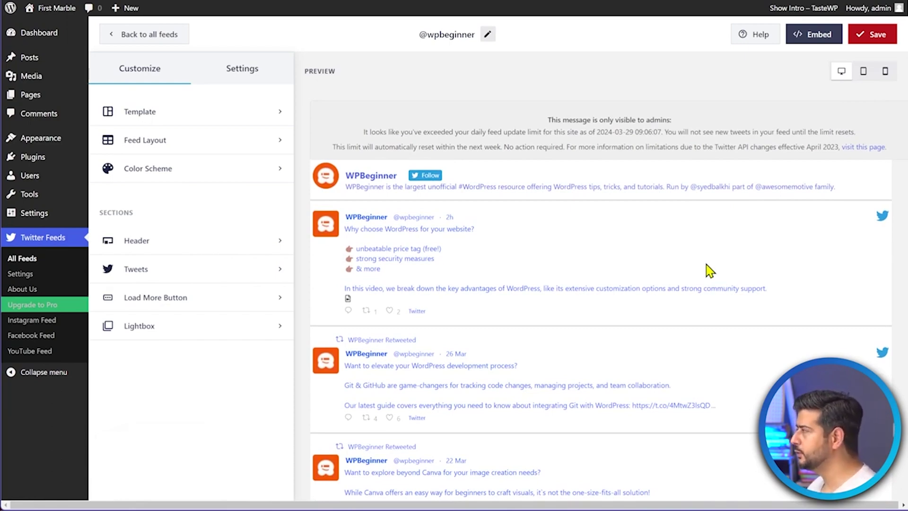
Step: Review the feed's embed options and its tablet and mobile previews, finishing on the desktop preview
left_click(824, 39)
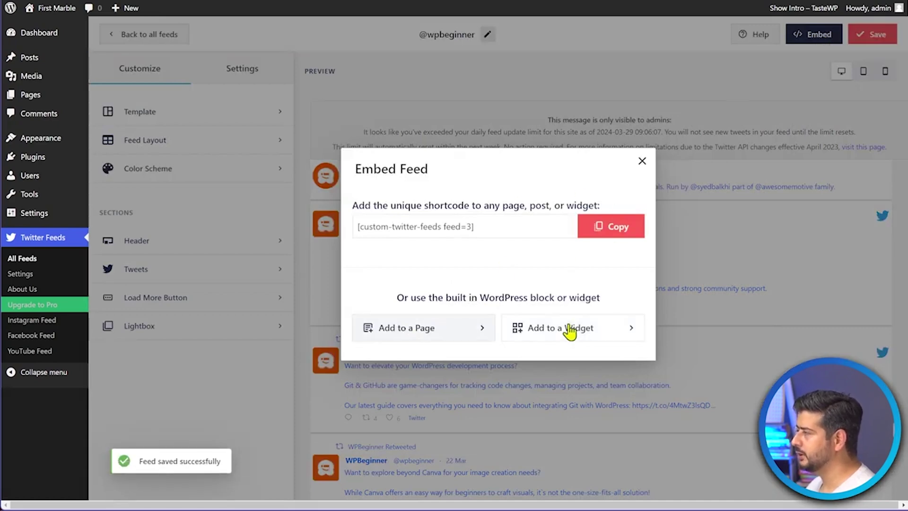
left_click(642, 161)
left_click(863, 72)
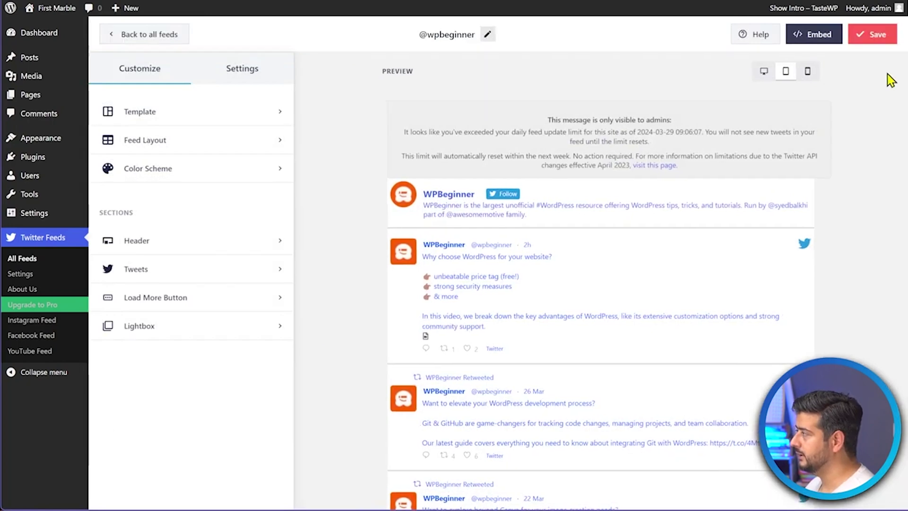
left_click(809, 73)
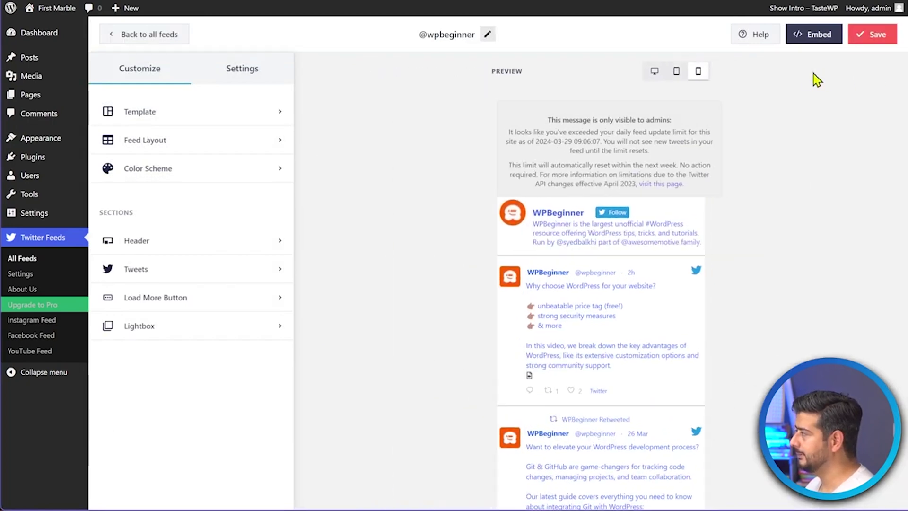
left_click(656, 74)
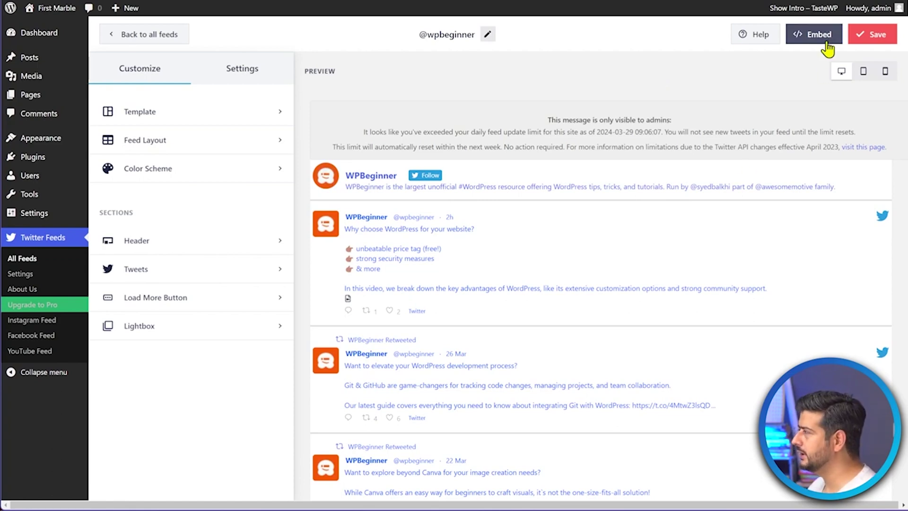
left_click(154, 43)
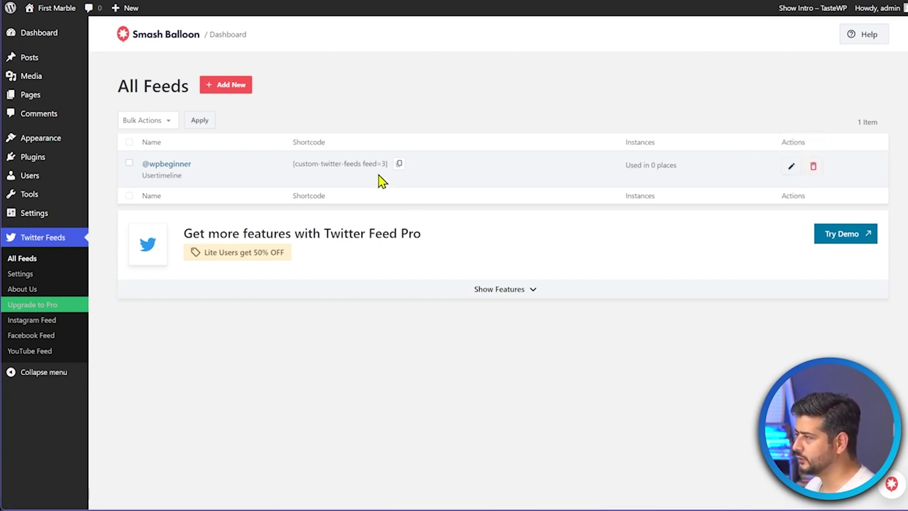
left_click_drag(142, 176, 207, 186)
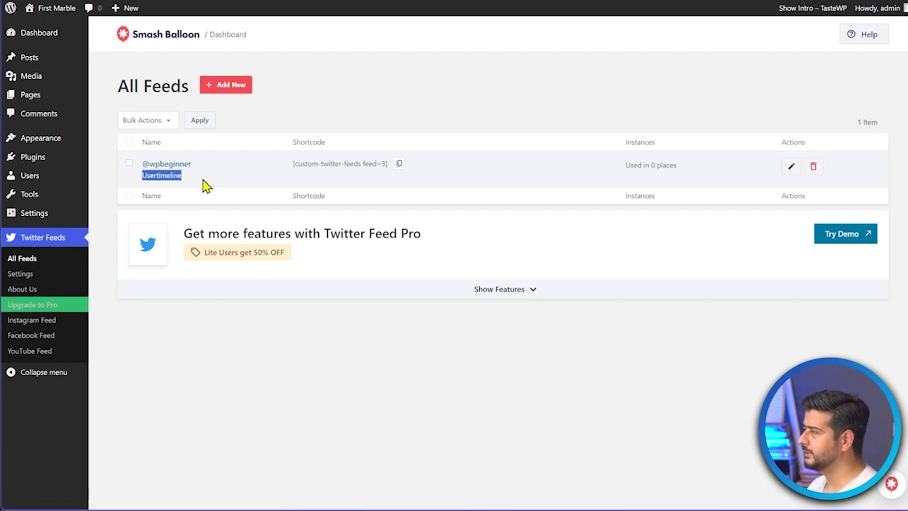
left_click(207, 186)
left_click(399, 165)
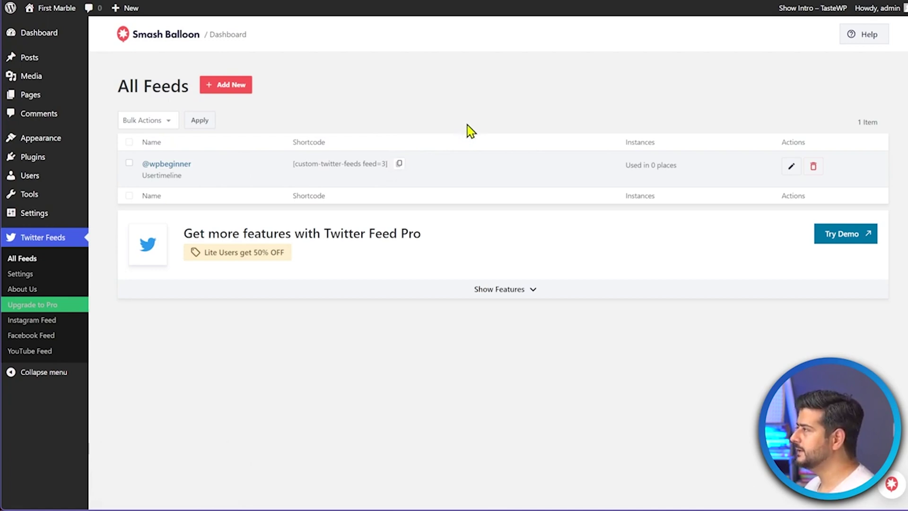
Step: Start a new post titled "Twitter Feed" and place the cursor in its empty body
mouse_move(36, 61)
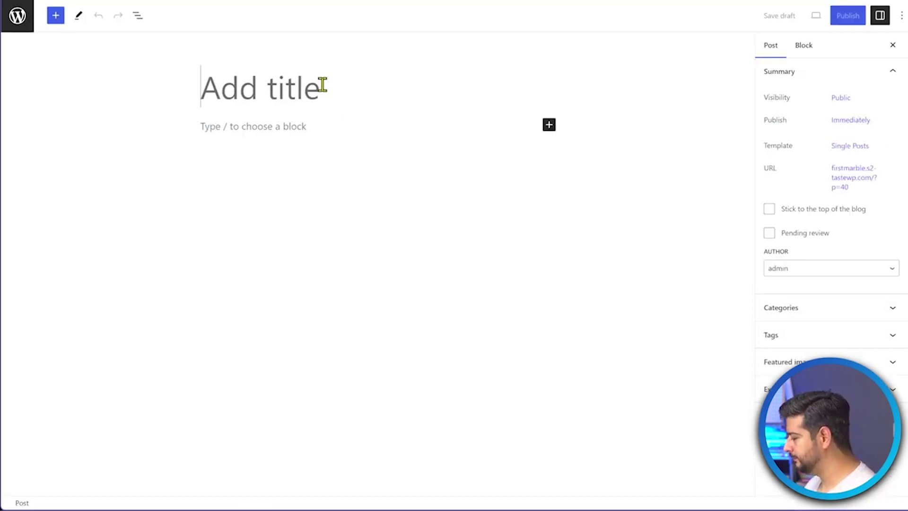
type("Twitter Feed")
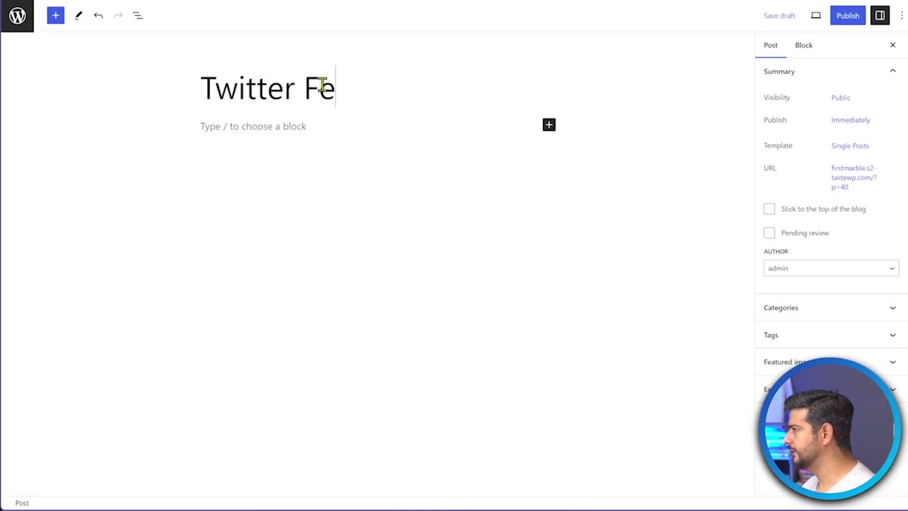
left_click(255, 128)
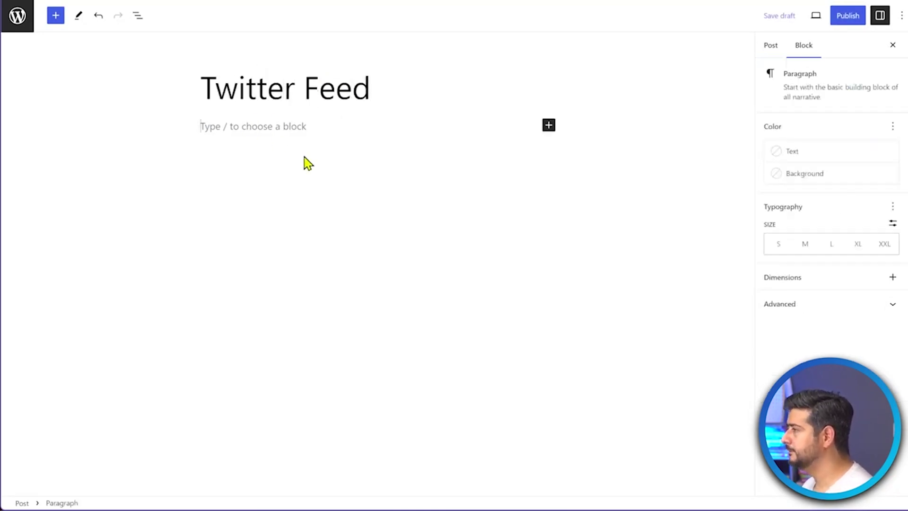
Step: Try pasting the feed shortcode straight into the post body, and delete the resulting Shortcode block
key("ctrl+v")
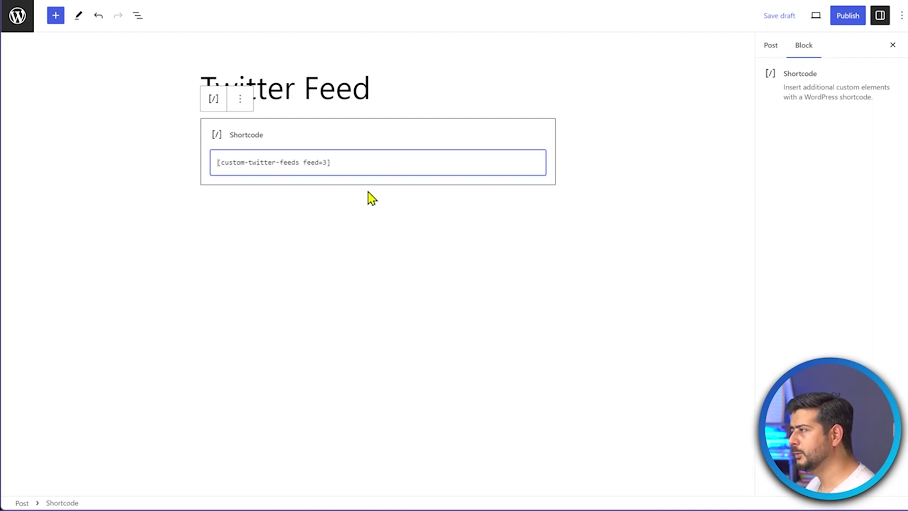
left_click(373, 260)
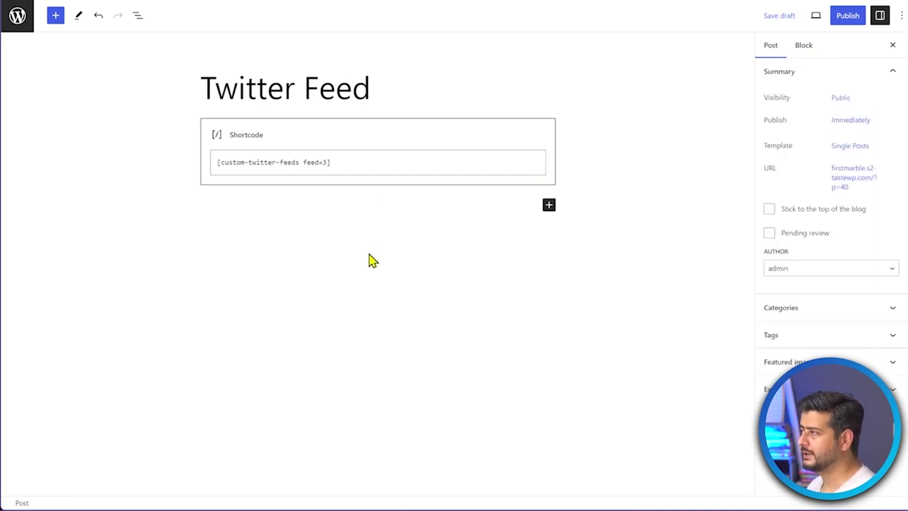
left_click(462, 149)
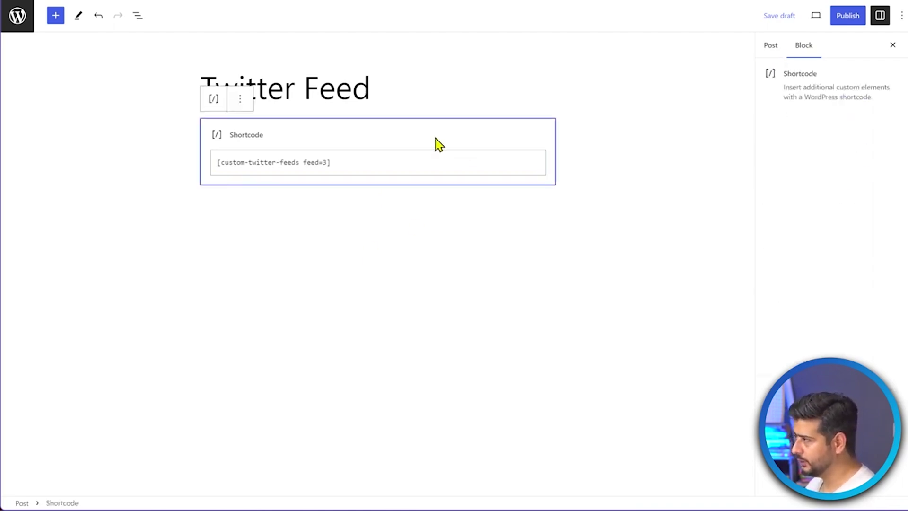
left_click(240, 98)
left_click(268, 290)
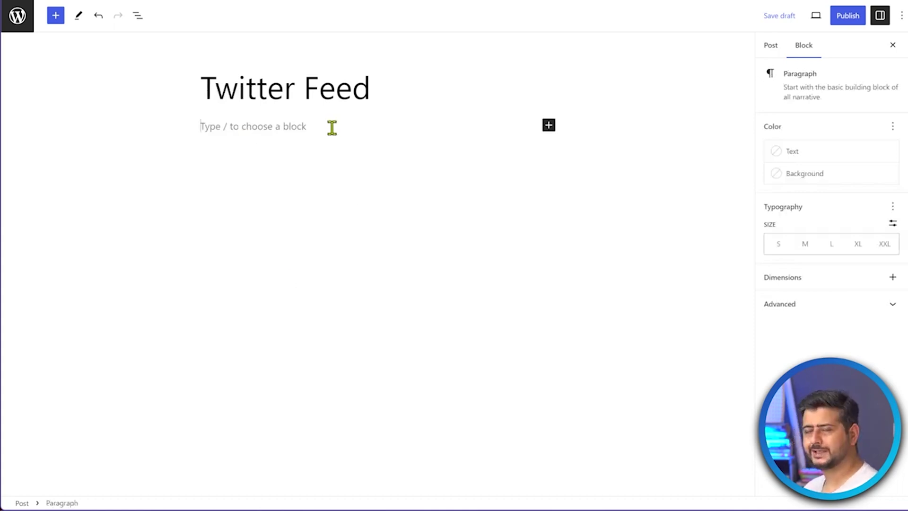
Step: Insert a Shortcode block below the post title containing [custom-twitter-feeds feed=3]
type("/short")
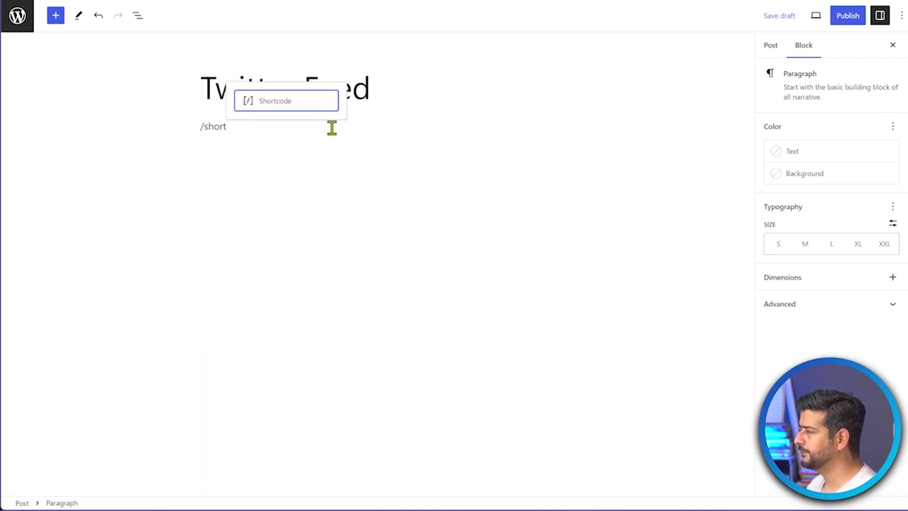
left_click(300, 107)
type("[custom-twitter-feeds feed=3]")
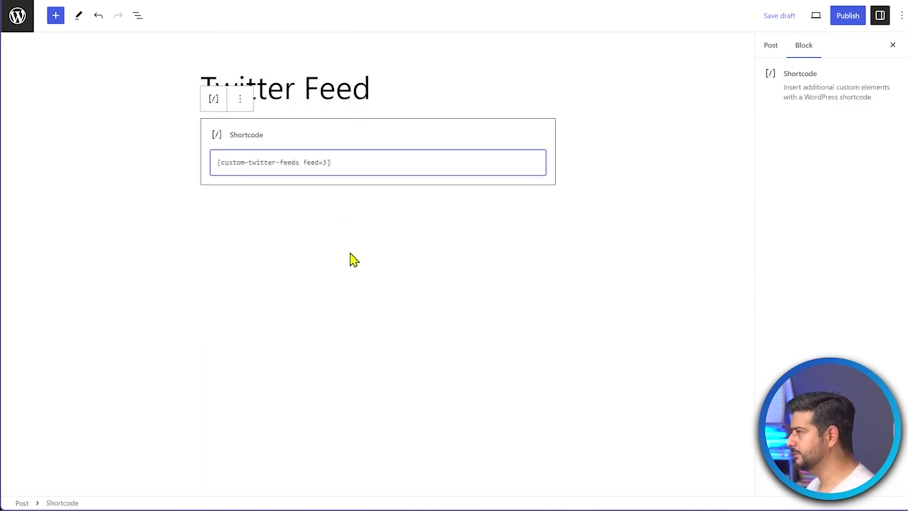
left_click(425, 255)
Step: Publish the "Twitter Feed" post and open its live page
left_click(837, 17)
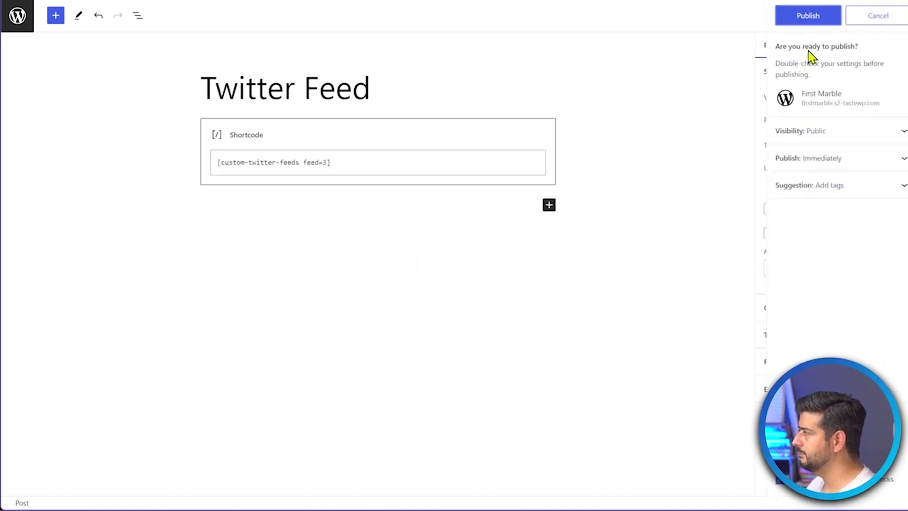
left_click(796, 17)
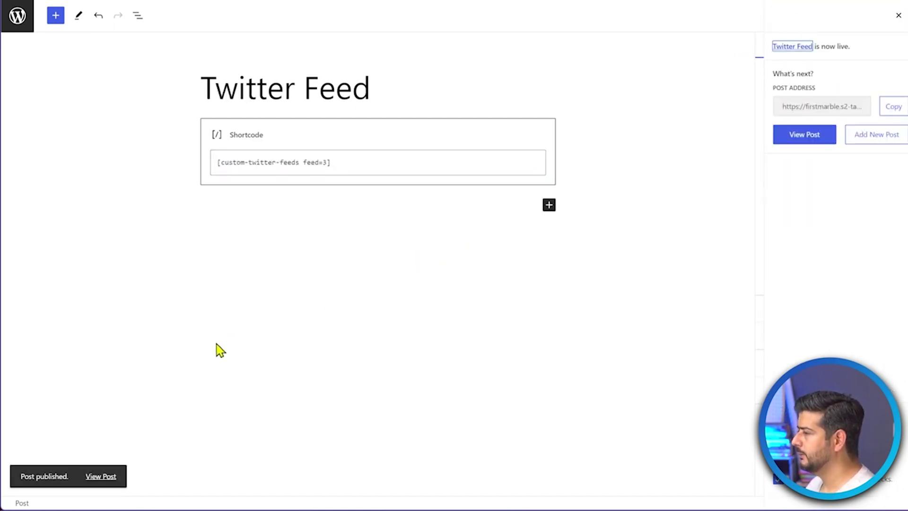
right_click(97, 477)
left_click(138, 314)
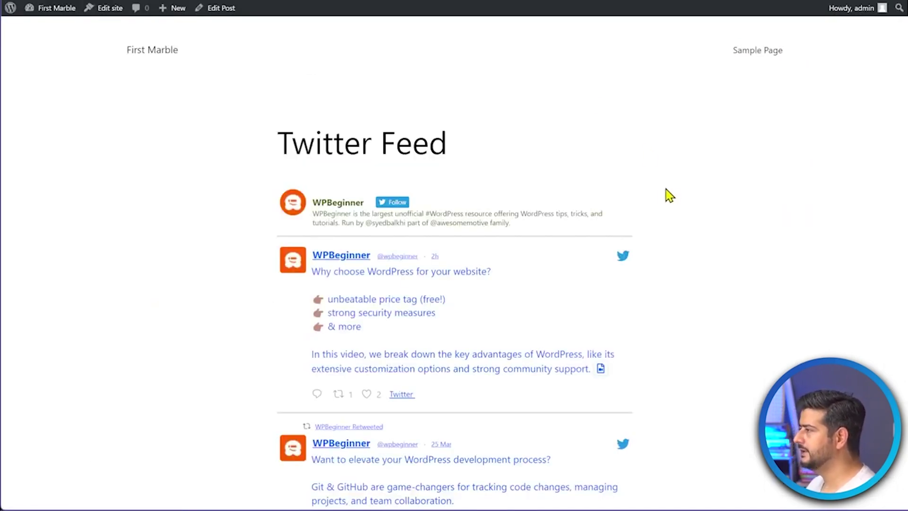
Step: Examine the embedded feed on the live post down to its end and return to the page's beginning
scroll(662, 208, "down", 10)
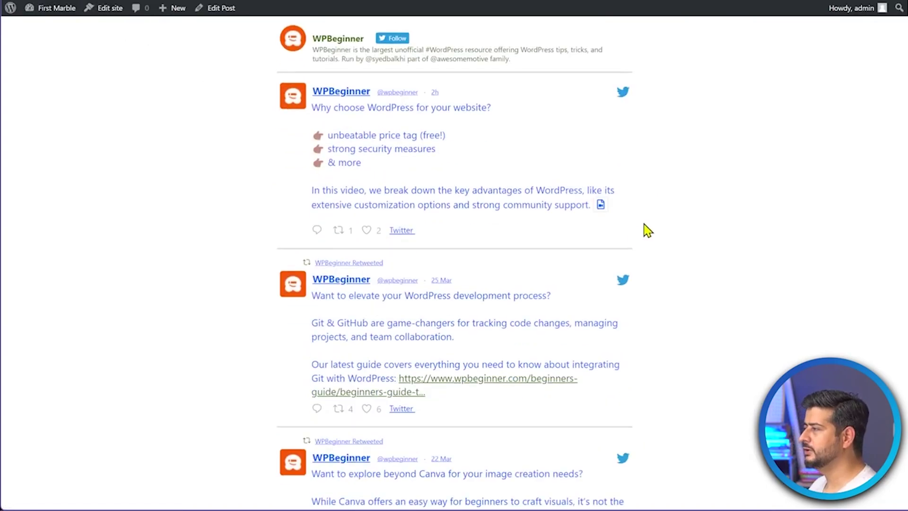
scroll(624, 222, "down", 8)
scroll(623, 245, "down", 7)
scroll(624, 298, "up", 14)
scroll(624, 298, "down", 10)
scroll(624, 298, "up", 14)
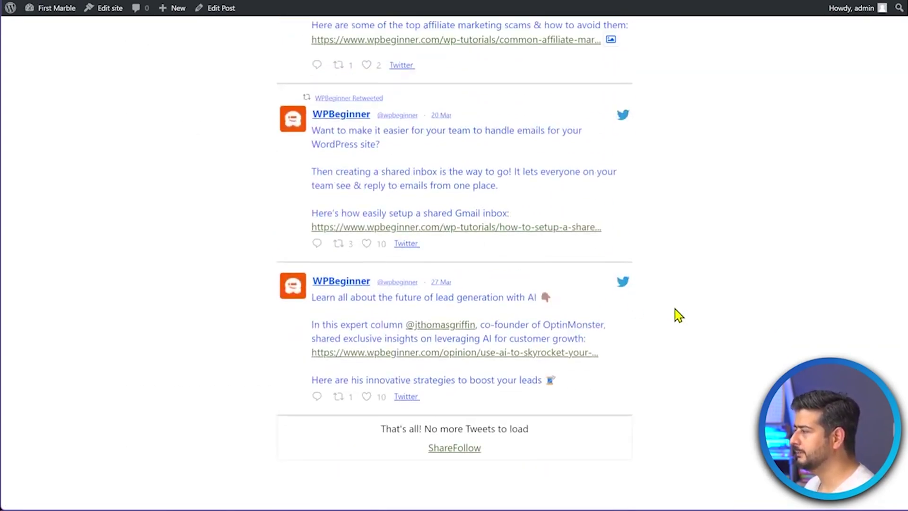
scroll(682, 333, "up", 10)
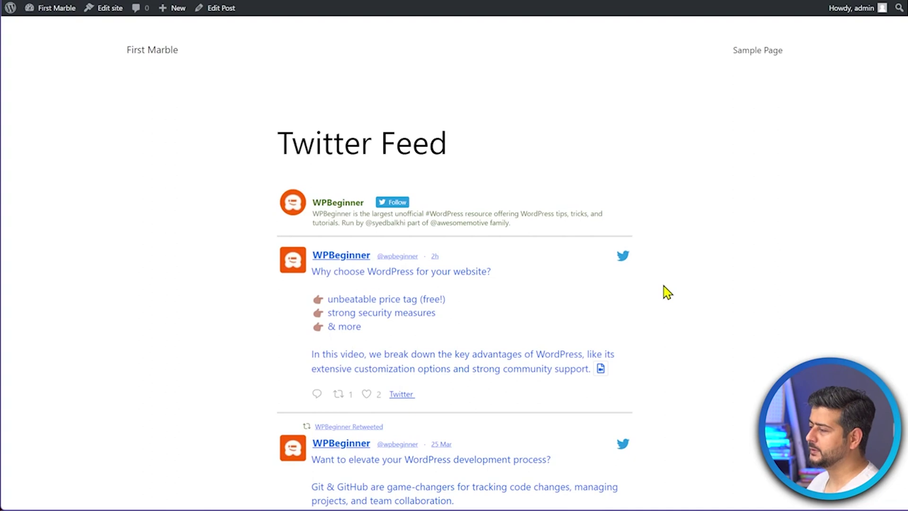